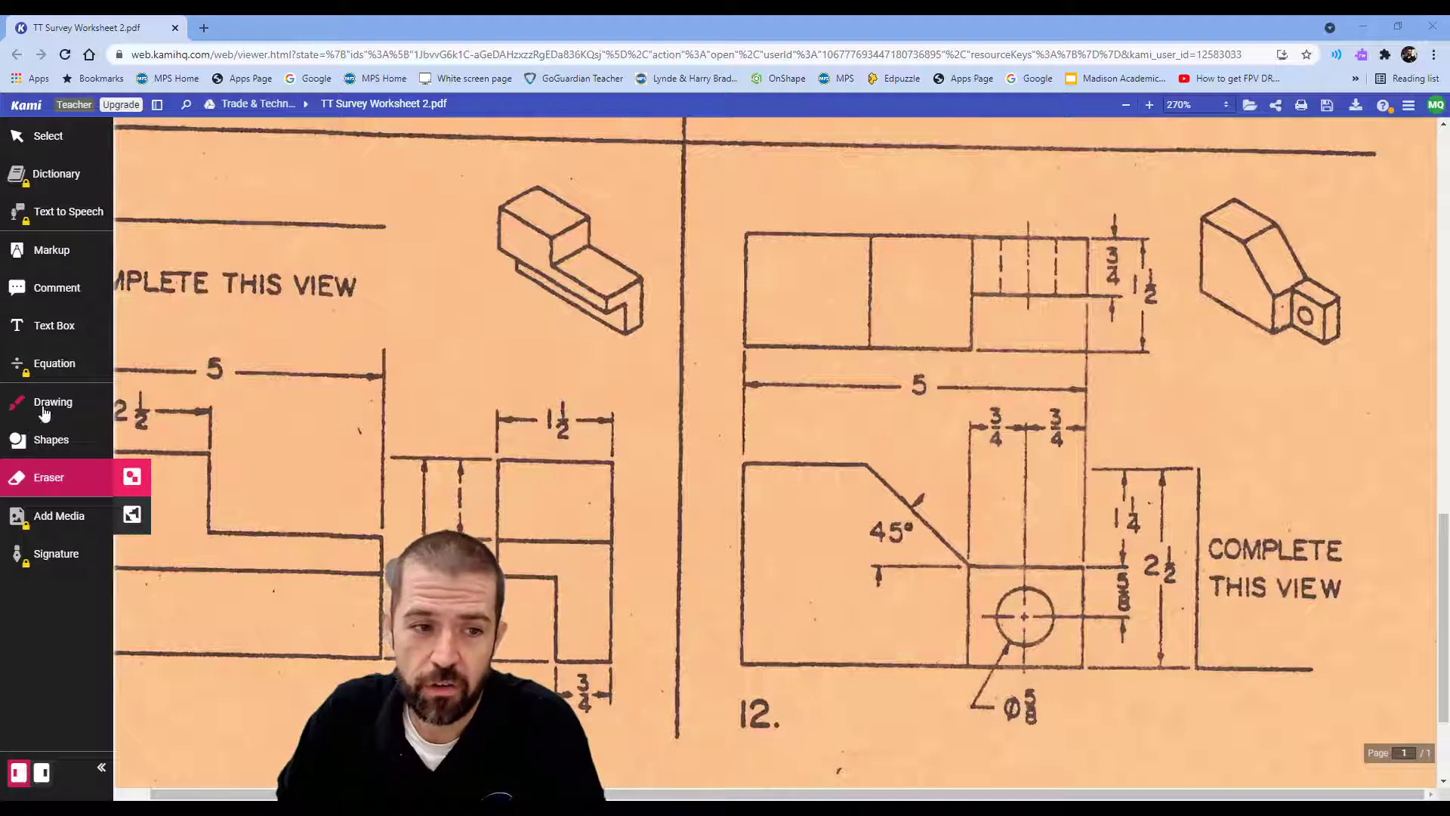
# - Outline the main body in problem 12's front view with pink lines, and mark its starting corner and downward direction in green
pyautogui.click(51, 441)
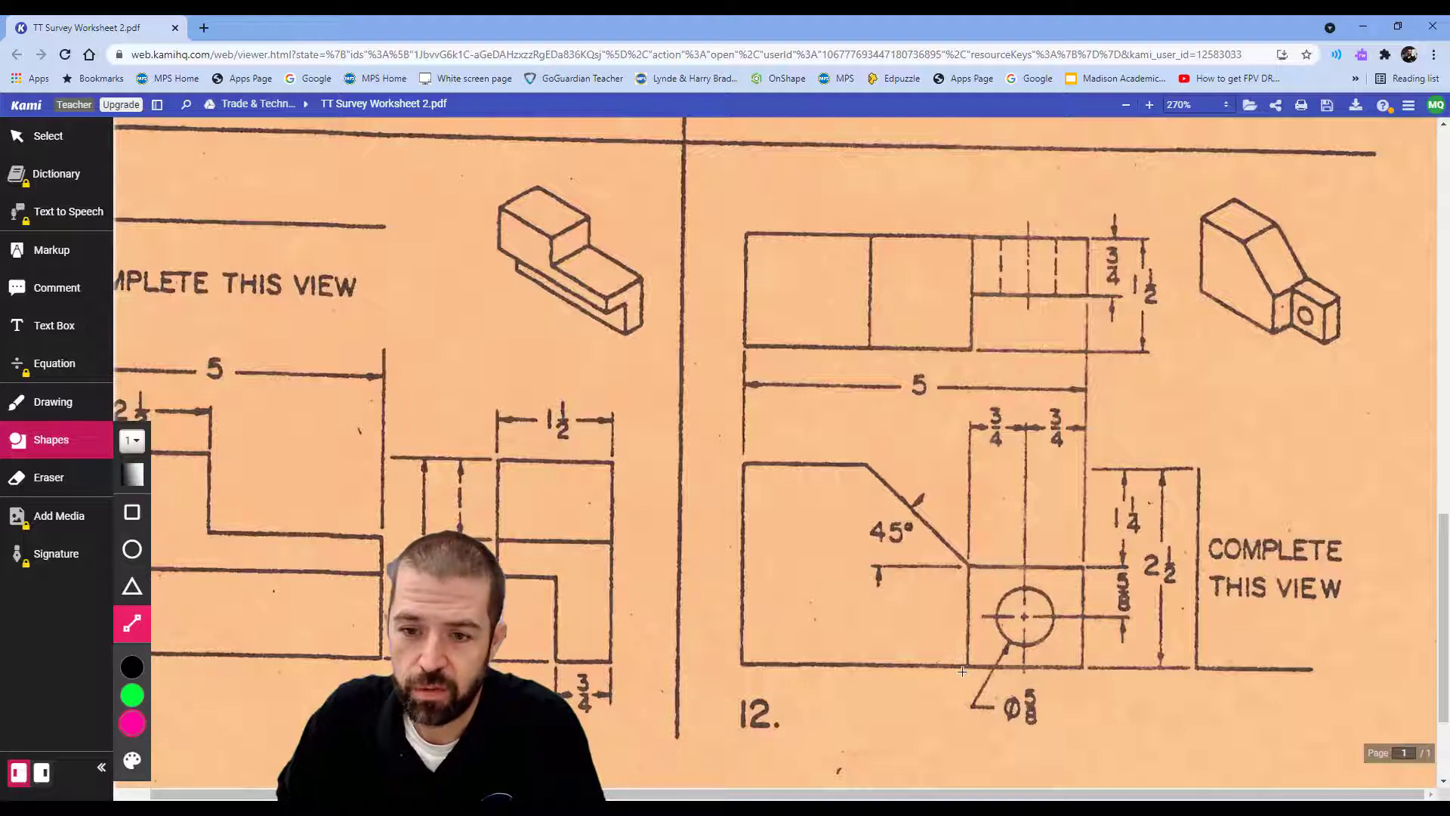
pyautogui.moveTo(972, 564)
pyautogui.mouseDown()
pyautogui.moveTo(910, 524)
pyautogui.moveTo(869, 467)
pyautogui.moveTo(743, 467)
pyautogui.moveTo(742, 664)
pyautogui.moveTo(969, 667)
pyautogui.moveTo(971, 563)
pyautogui.mouseUp()
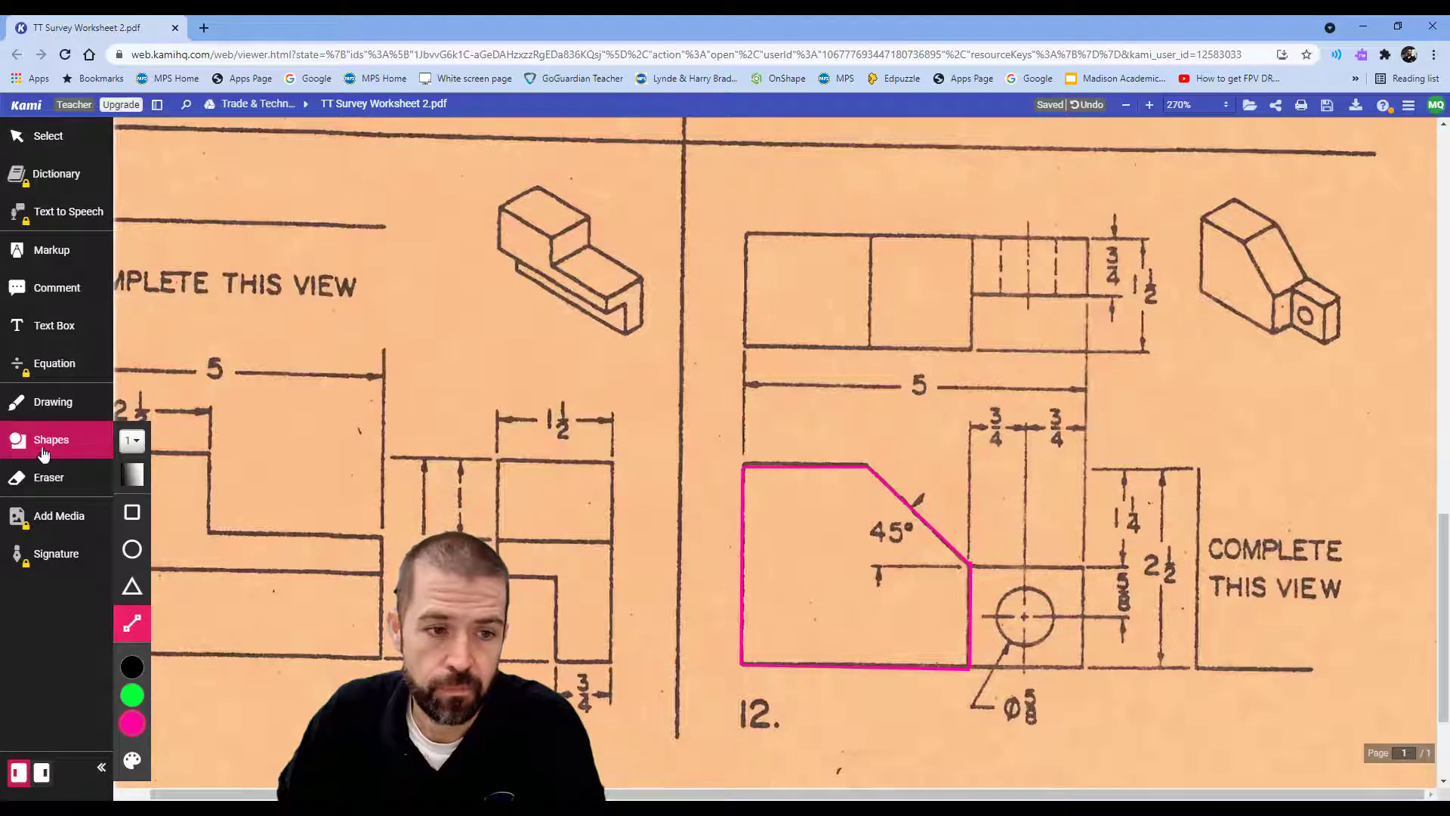
pyautogui.click(51, 401)
pyautogui.click(144, 510)
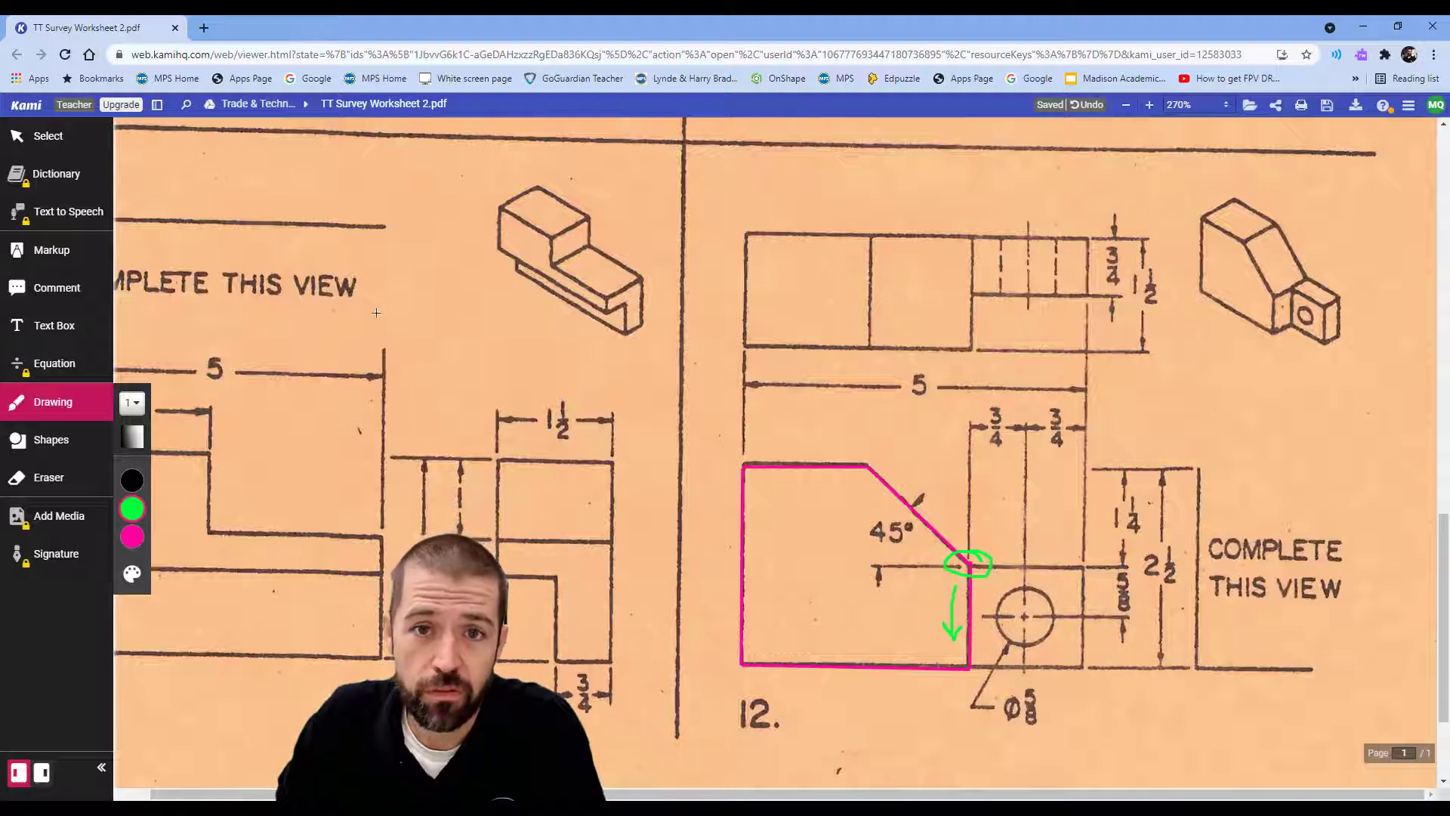
# - Switch to Autodesk Inventor, create a new part from the Standard.ipt template, and start a 2D sketch on the front plane
pyautogui.hotkey('alt', 'Tab')
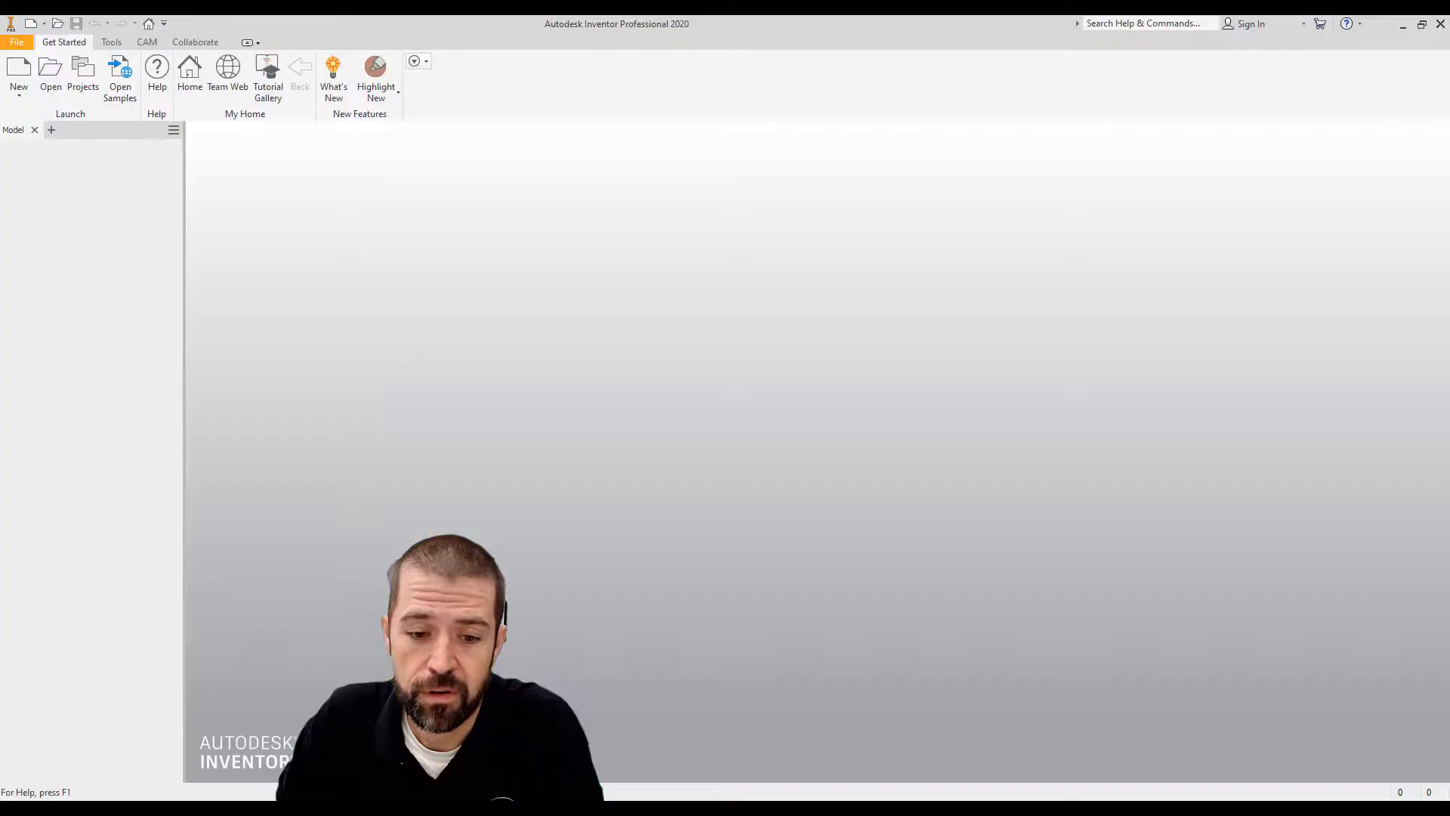
pyautogui.click(19, 72)
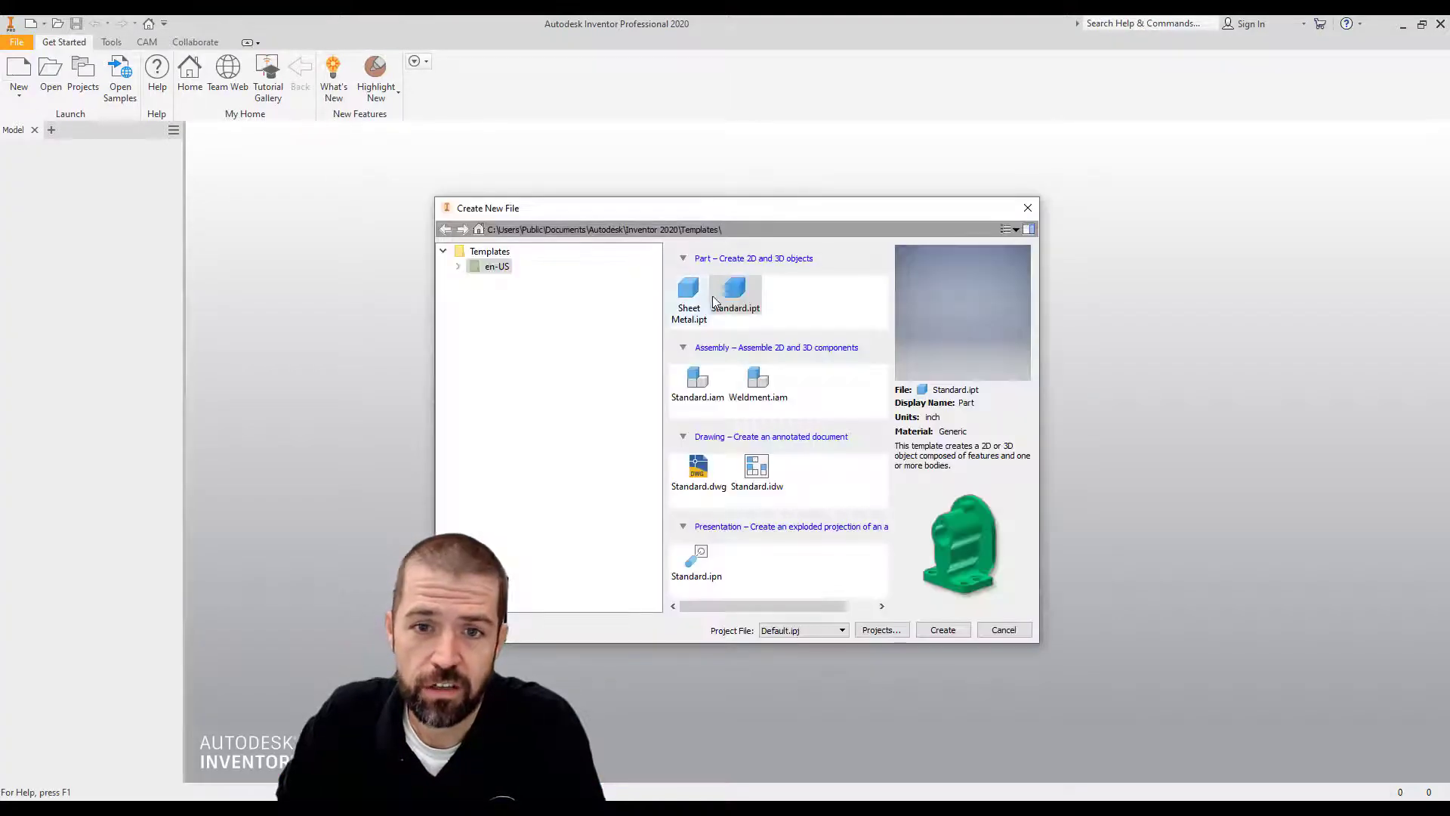
pyautogui.click(943, 629)
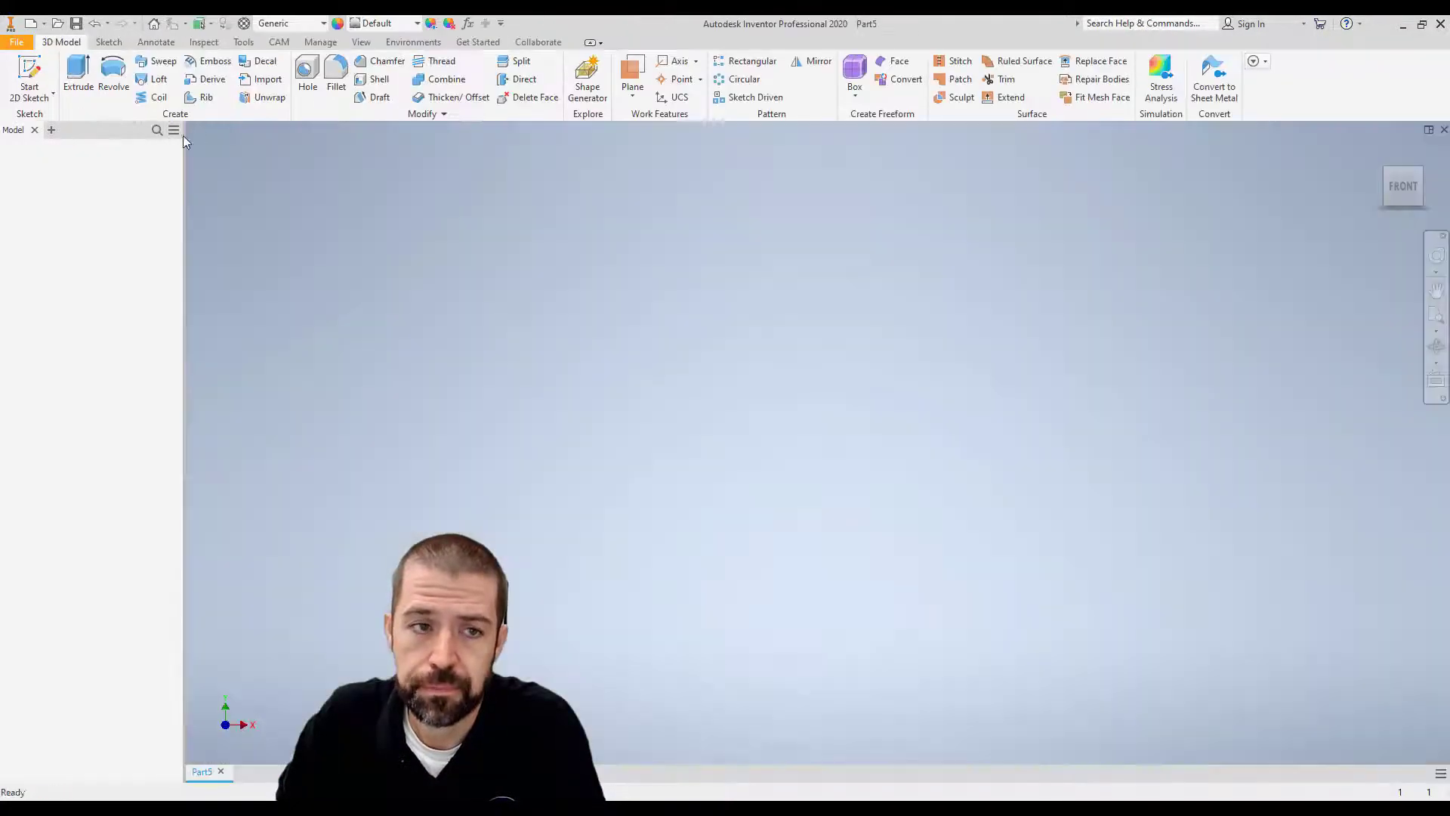
pyautogui.click(30, 76)
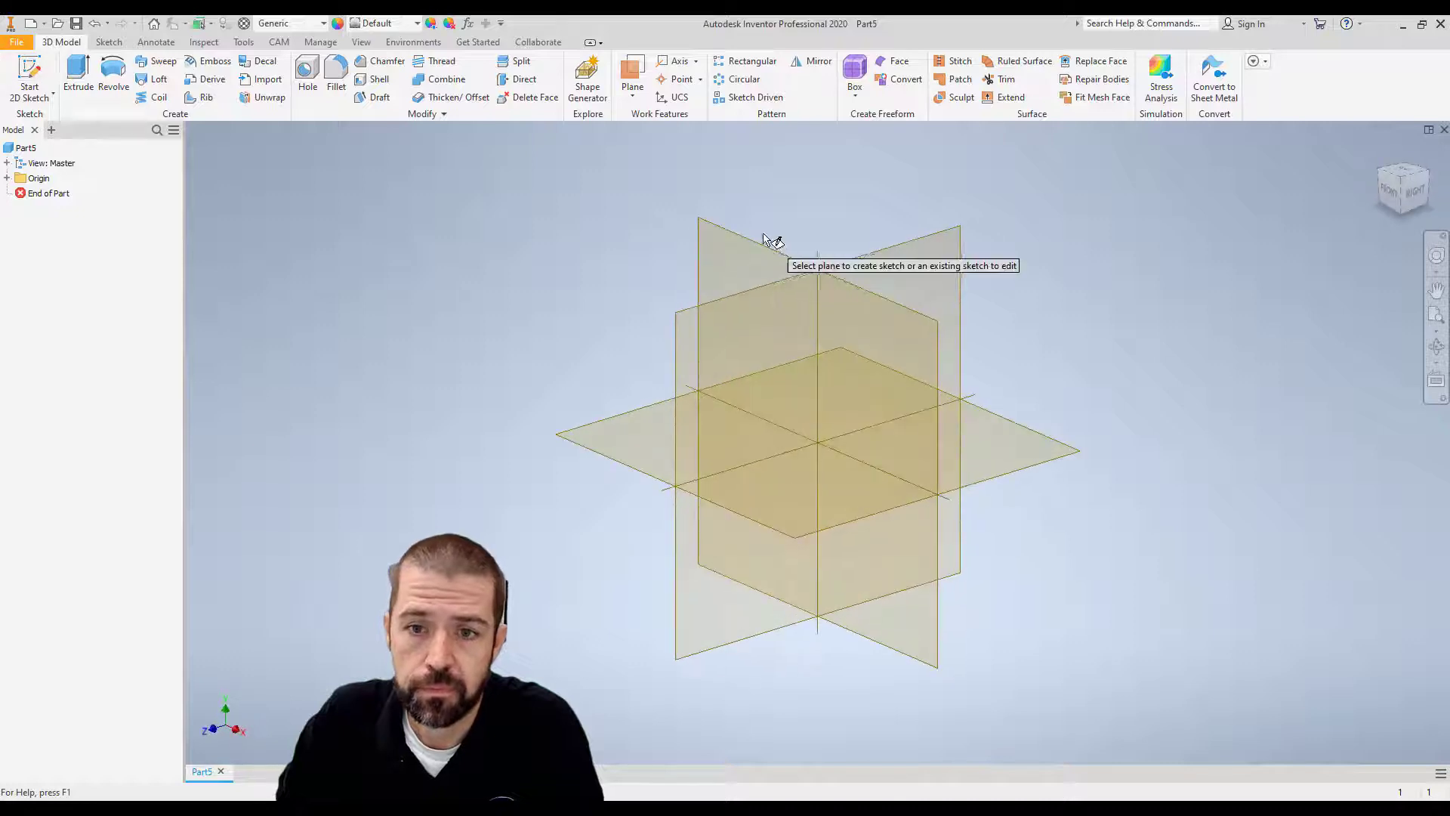
pyautogui.click(751, 250)
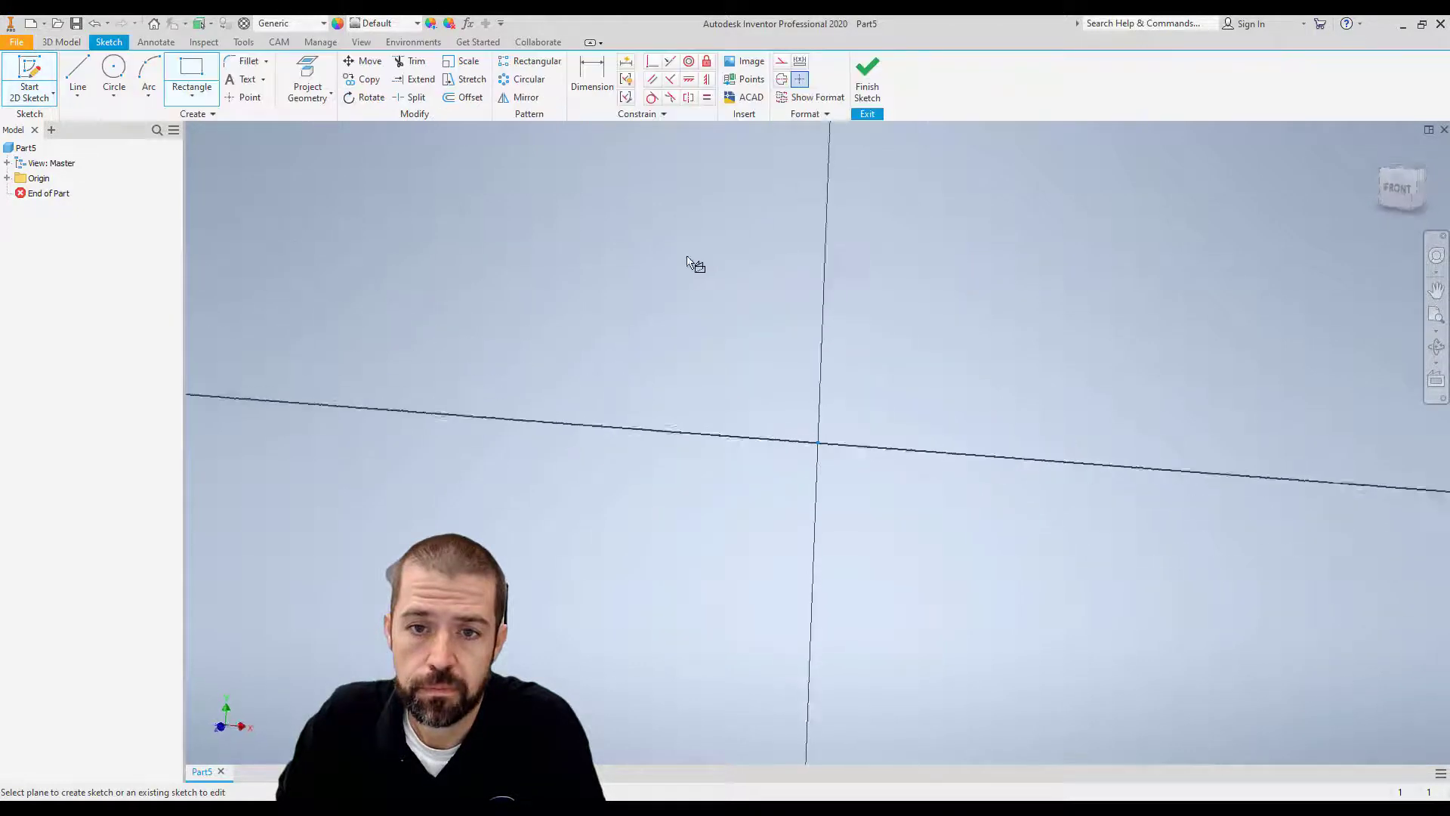
# - Draw a 1.25 in vertical line straight down from the sketch origin
pyautogui.click(78, 70)
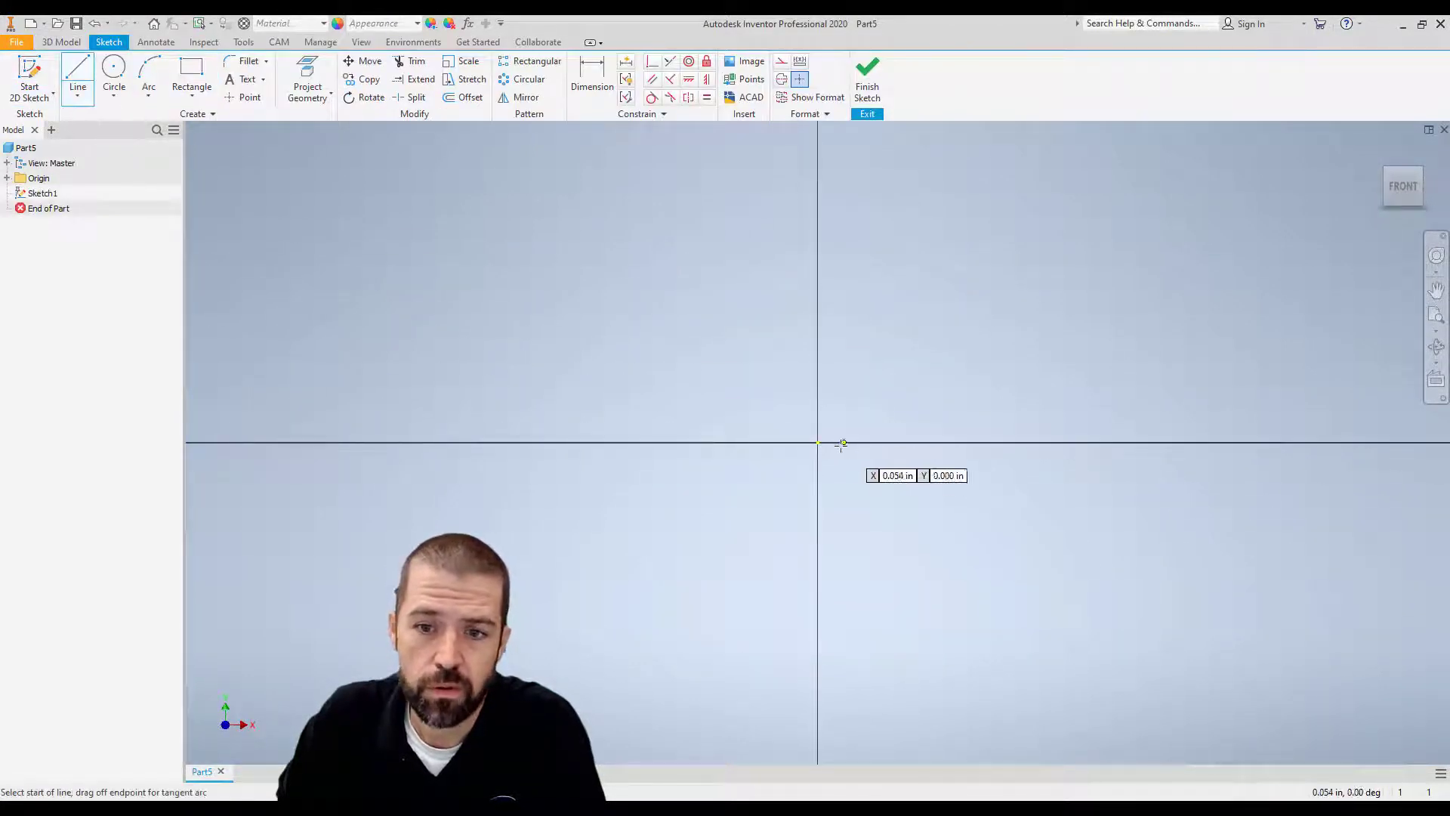
pyautogui.click(817, 442)
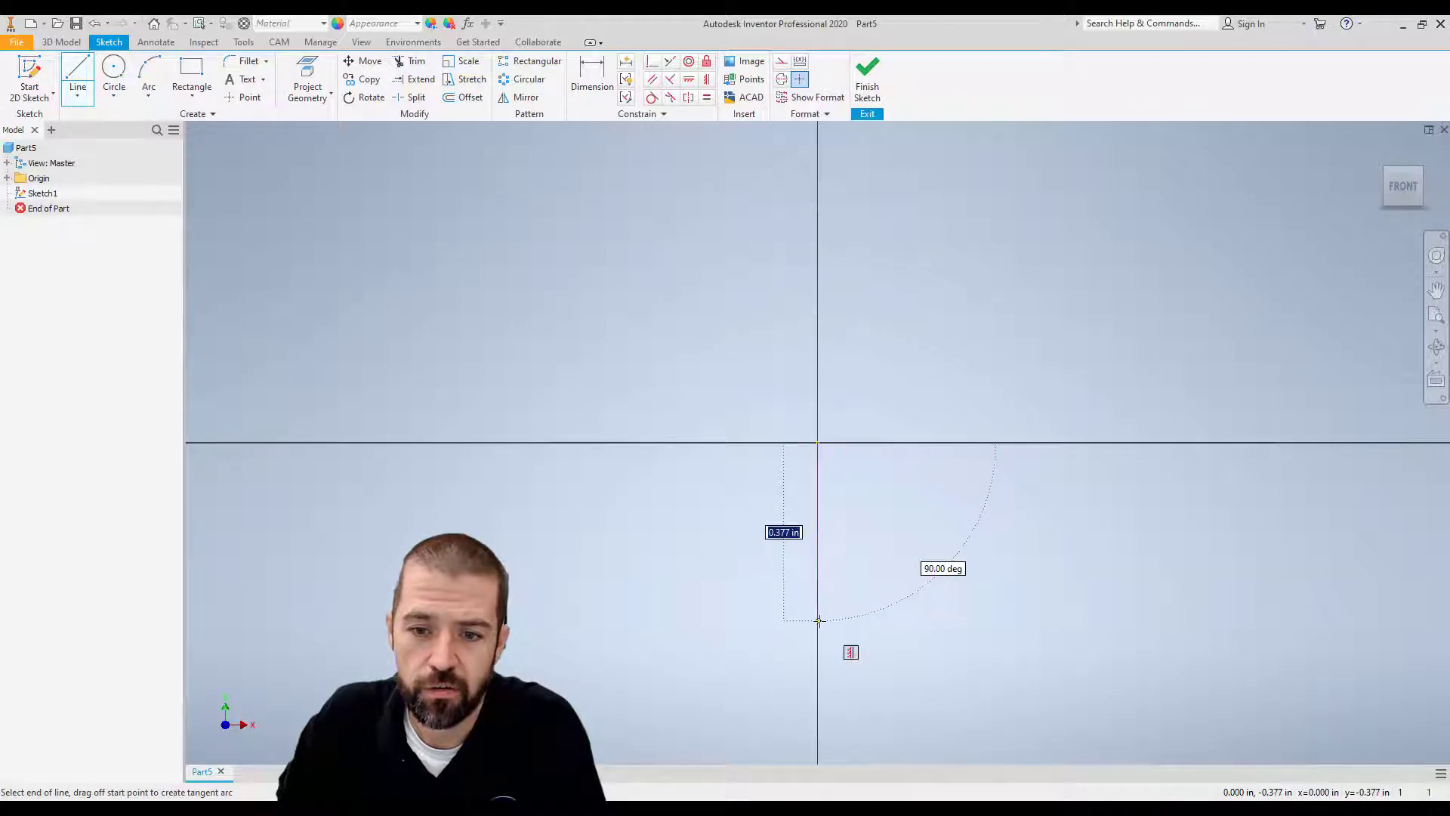
pyautogui.write('1.25')
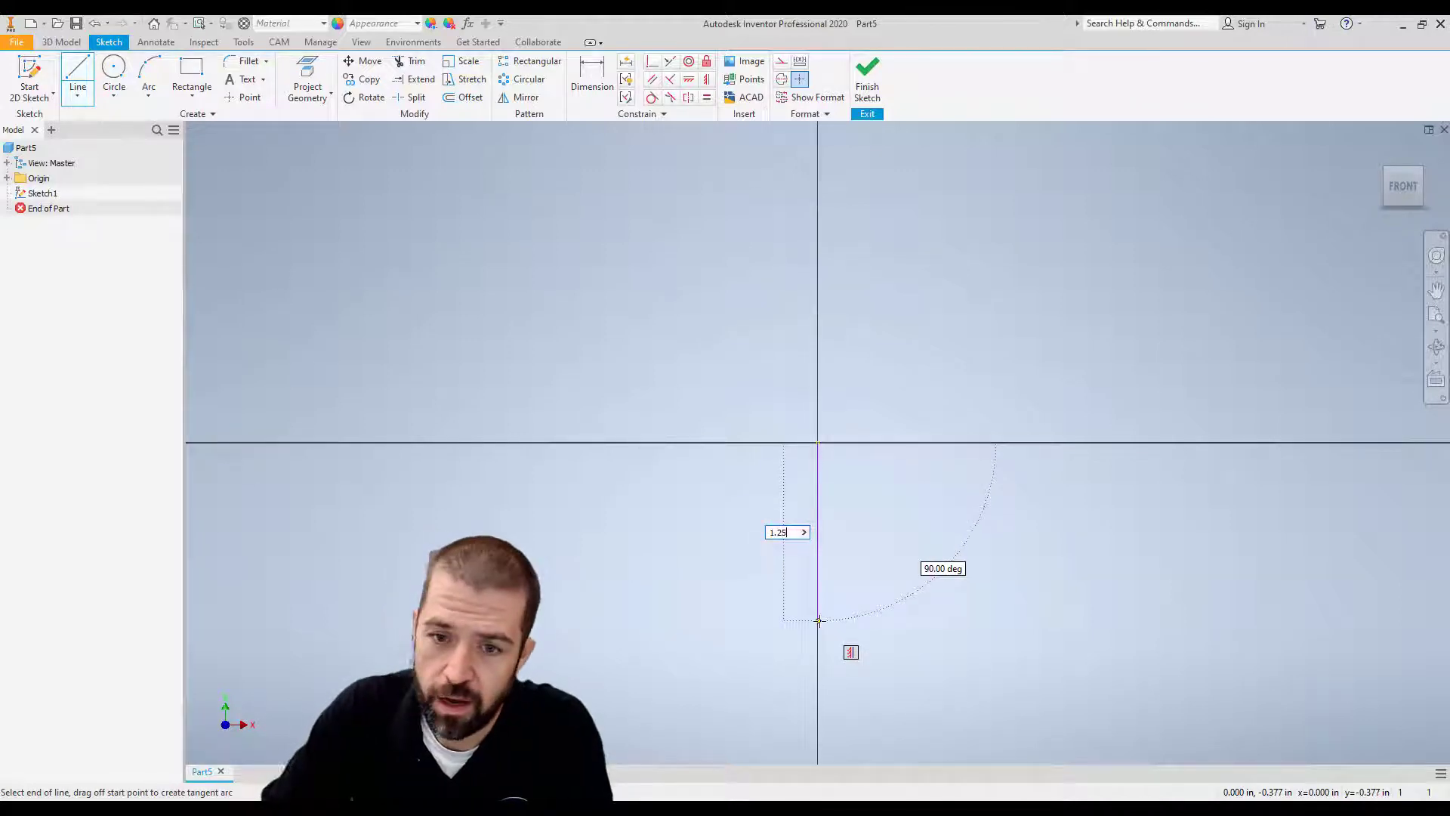
pyautogui.press('Return')
pyautogui.scroll(3, 818, 621)
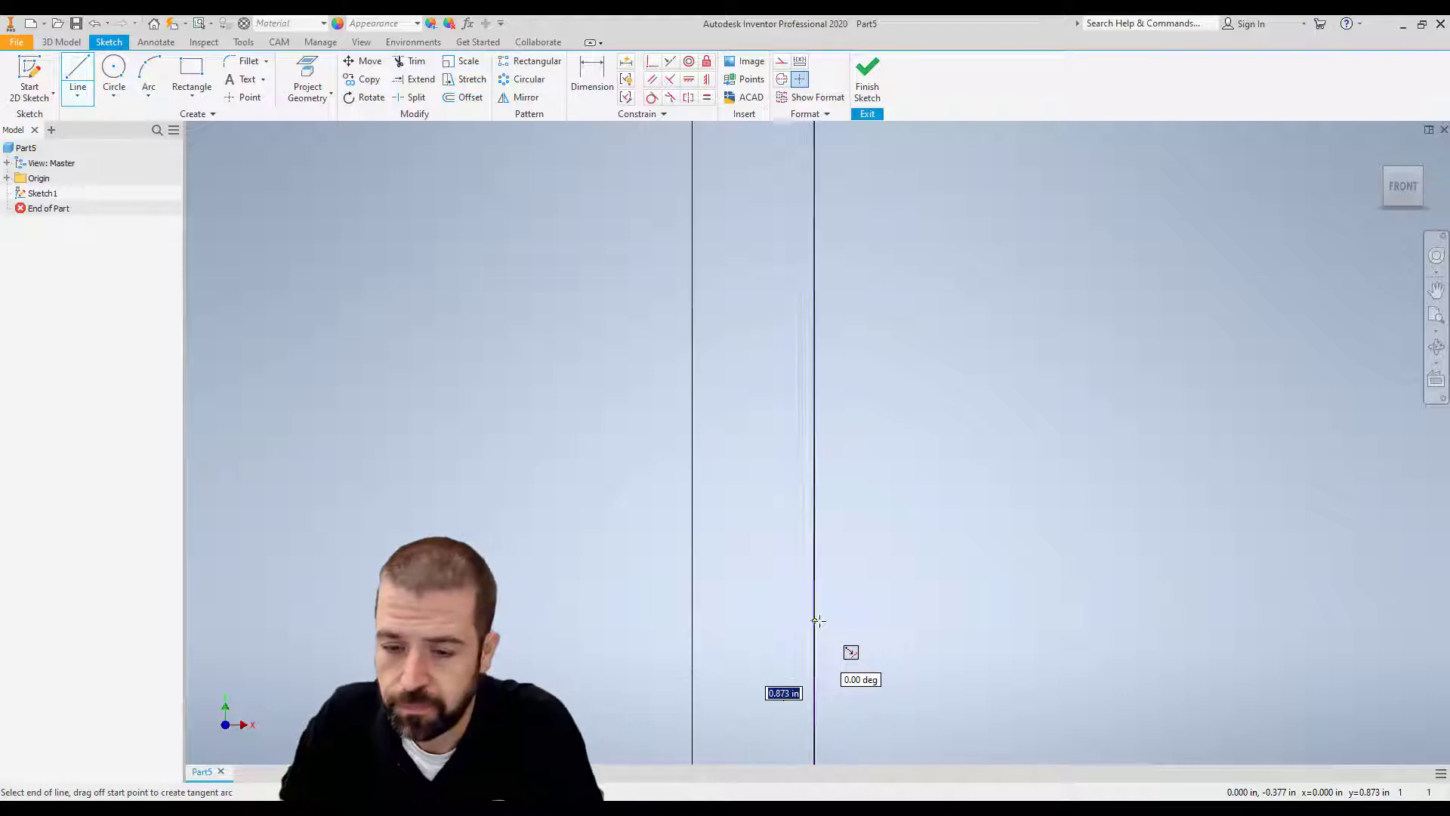
pyautogui.scroll(-5, 818, 621)
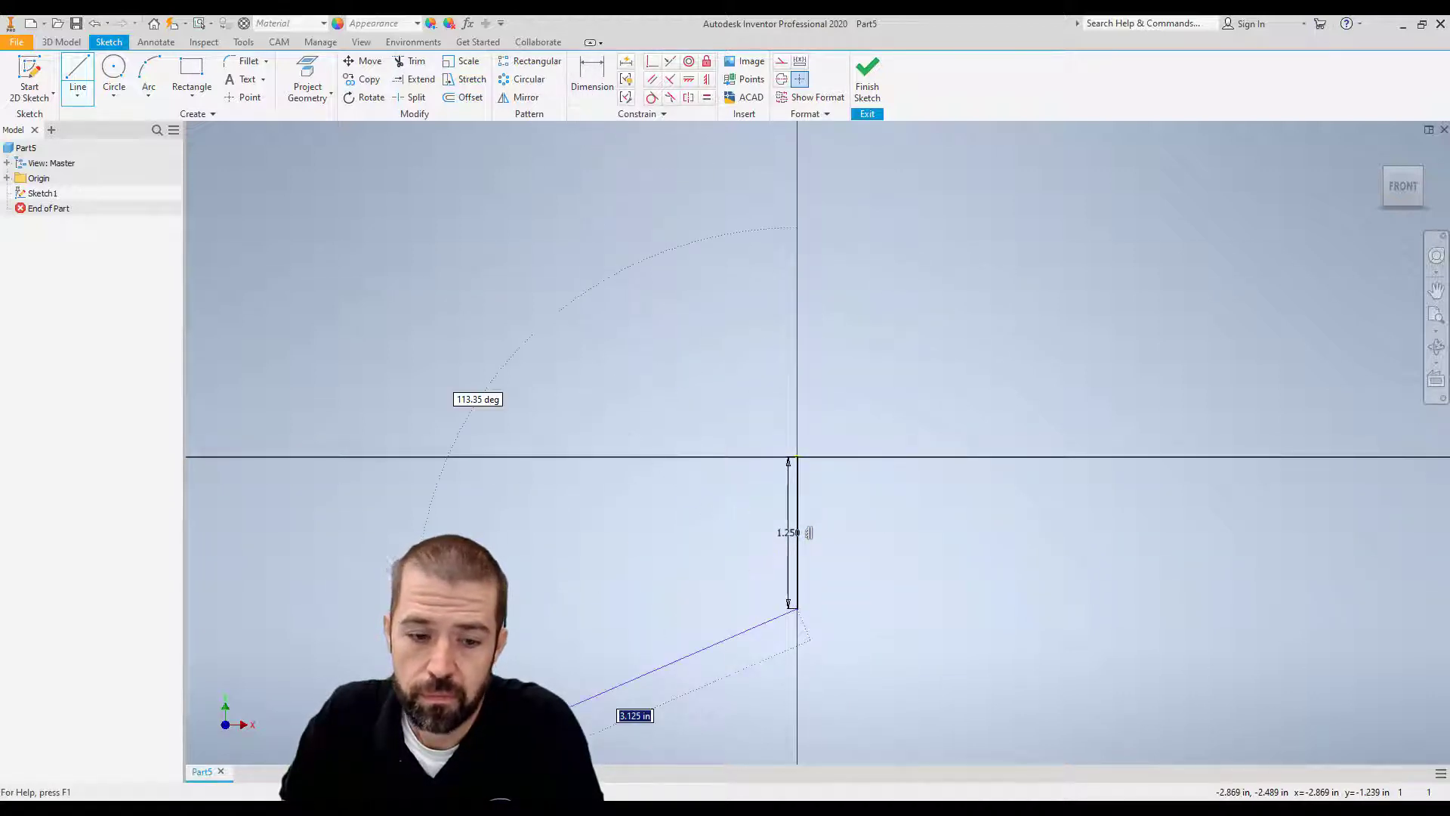
# - Switch to the worksheet, read problem 12's two 3/4 widths, and add 0.75 + 0.75 in Calculator
pyautogui.moveTo(464, 808)
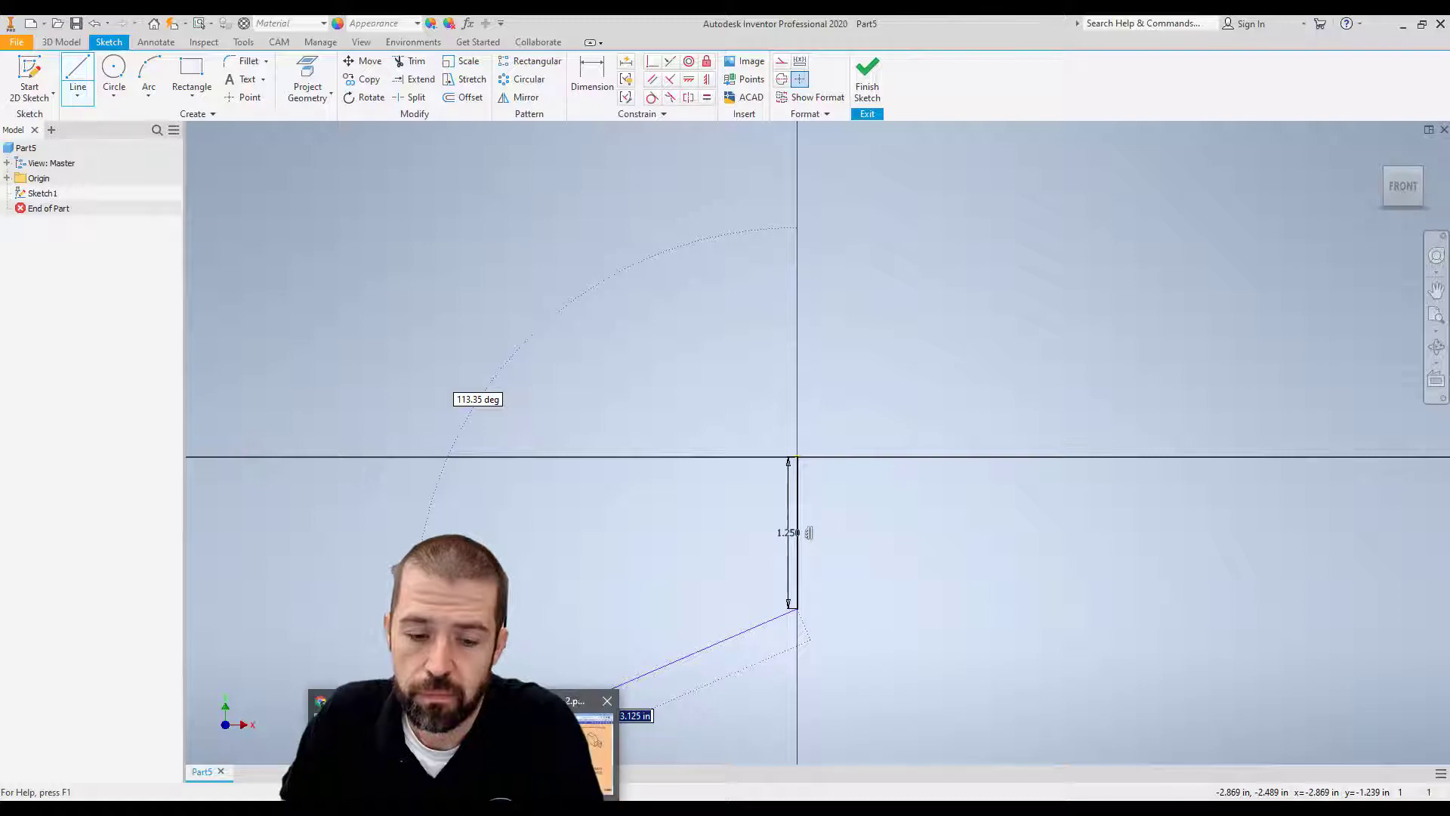
pyautogui.click(597, 744)
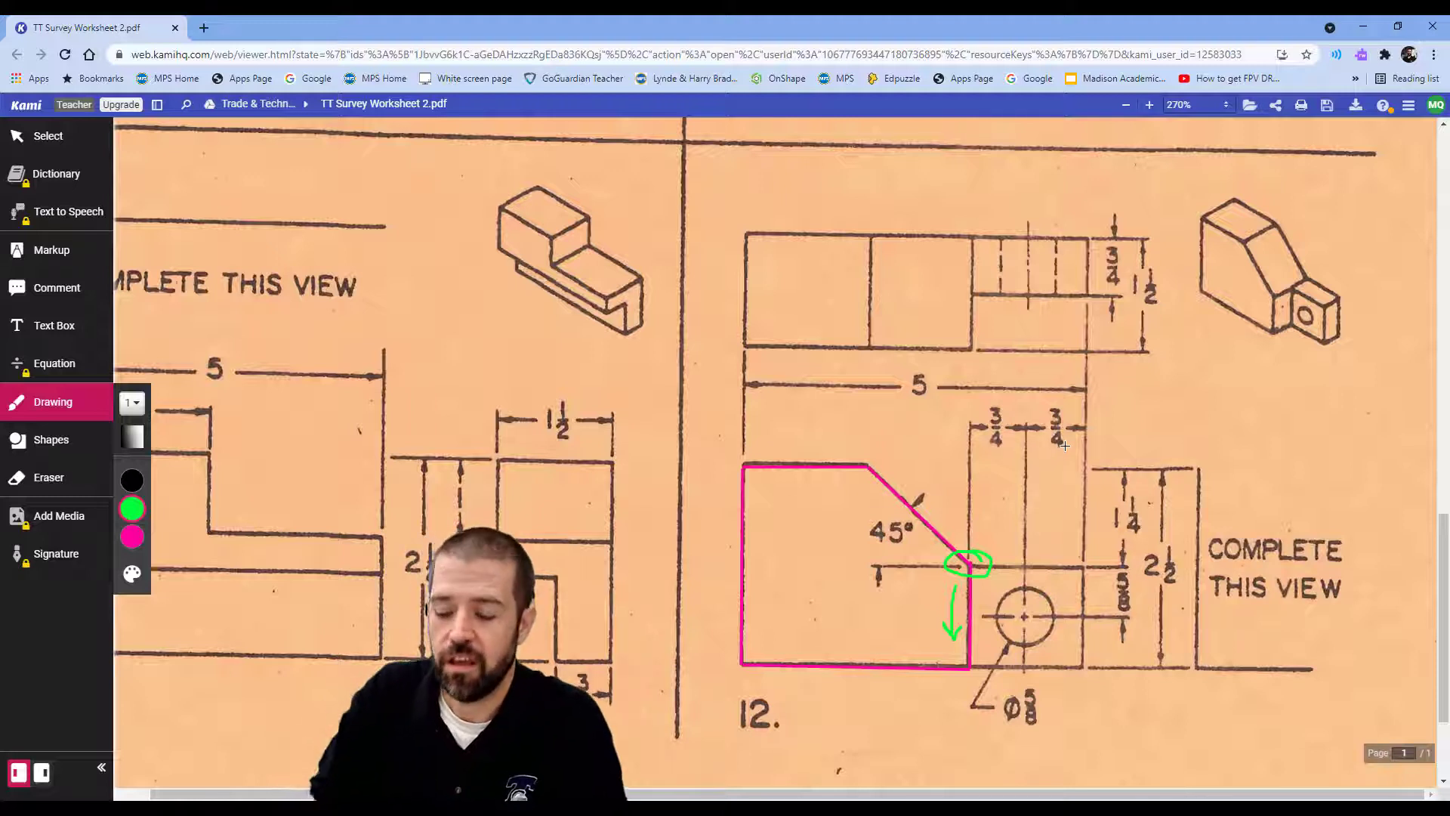
pyautogui.hotkey('alt', 'Tab')
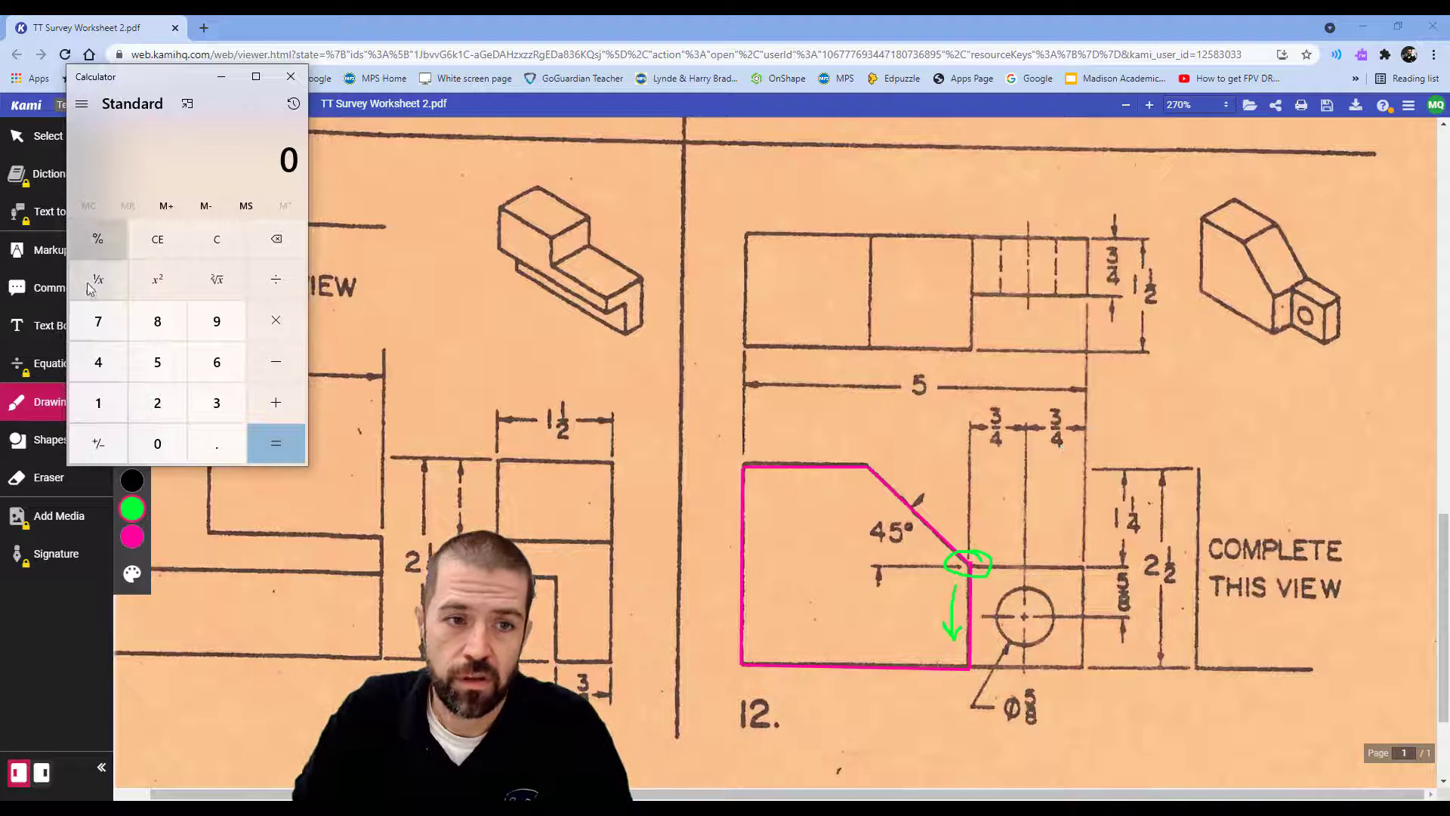
pyautogui.click(217, 443)
pyautogui.click(98, 320)
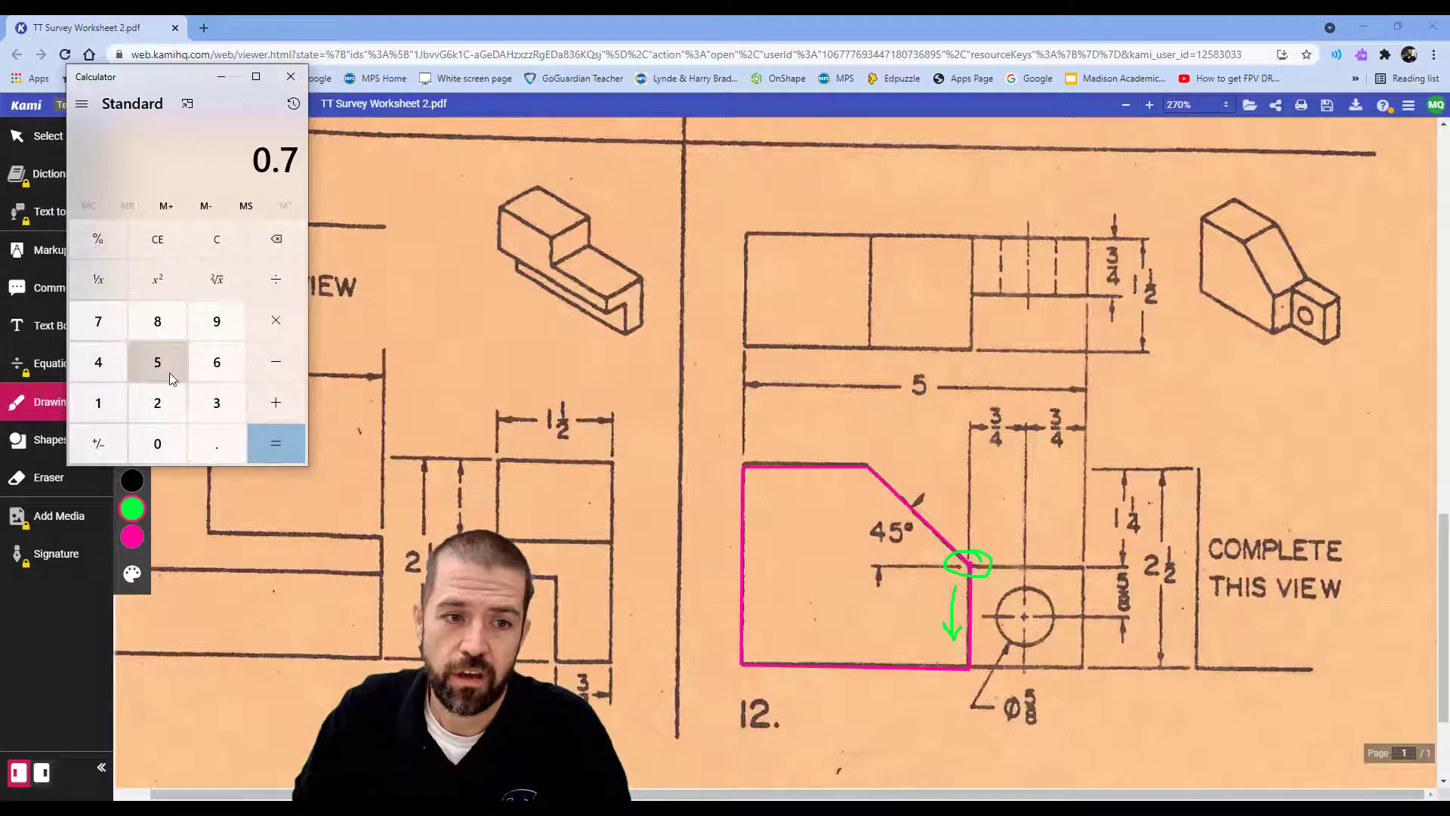
pyautogui.click(157, 362)
pyautogui.click(267, 414)
pyautogui.click(216, 444)
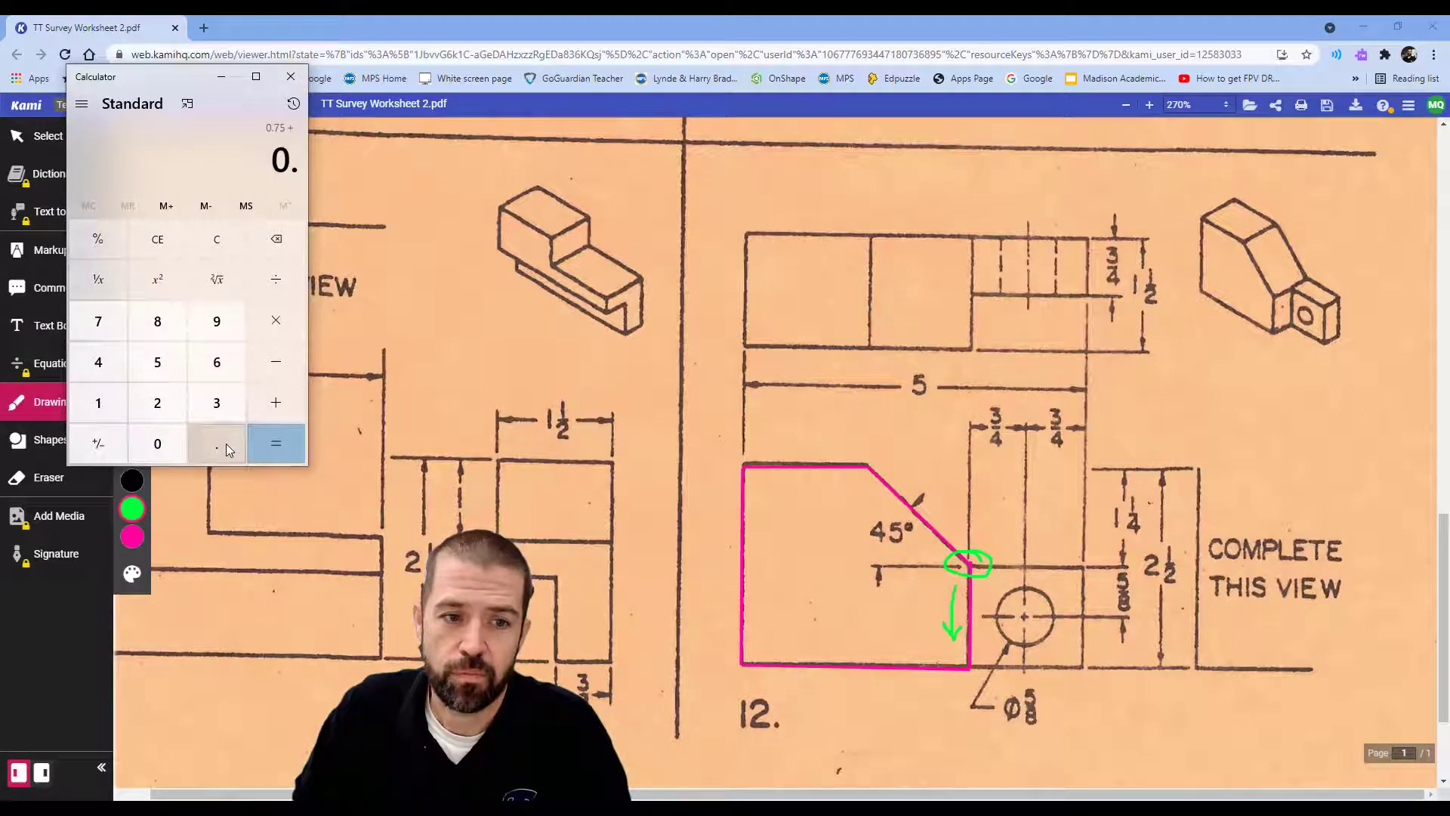
pyautogui.click(98, 321)
pyautogui.click(158, 363)
pyautogui.click(276, 443)
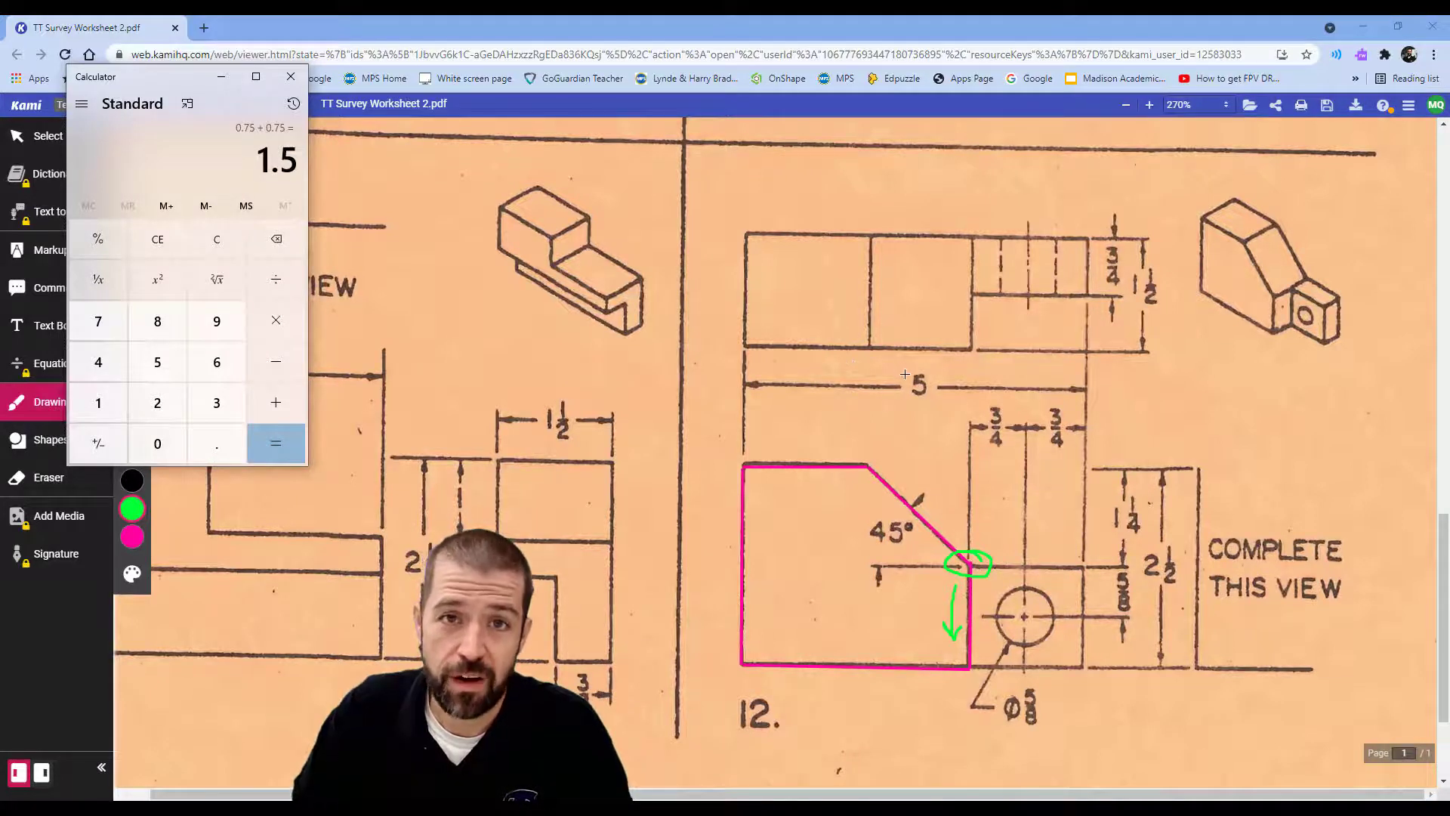
# - Calculate the main body's base length as 5 - 1.5, and close Calculator
pyautogui.click(160, 365)
pyautogui.click(276, 364)
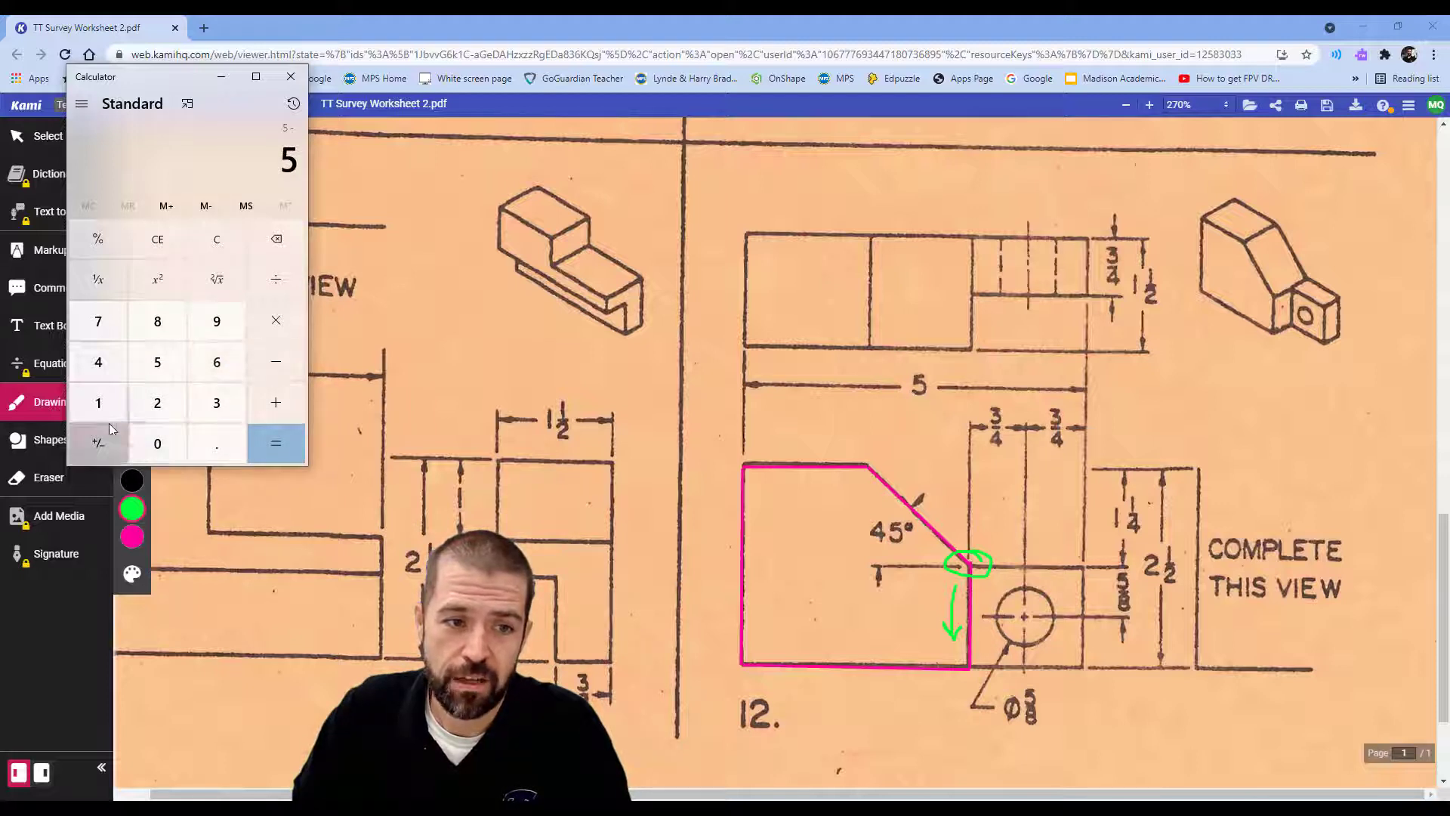
pyautogui.click(98, 403)
pyautogui.click(217, 443)
pyautogui.click(157, 362)
pyautogui.click(292, 453)
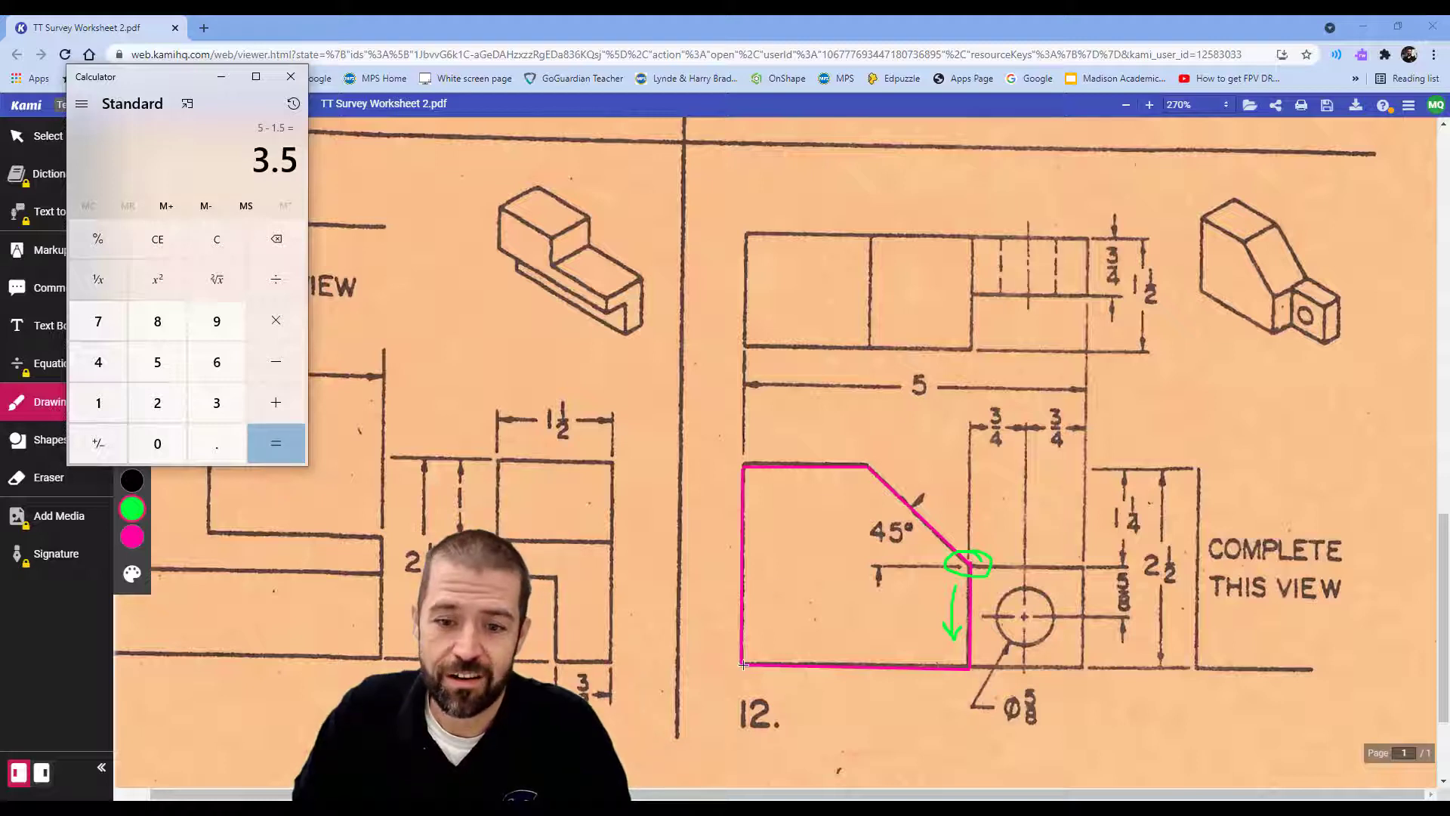
pyautogui.click(291, 76)
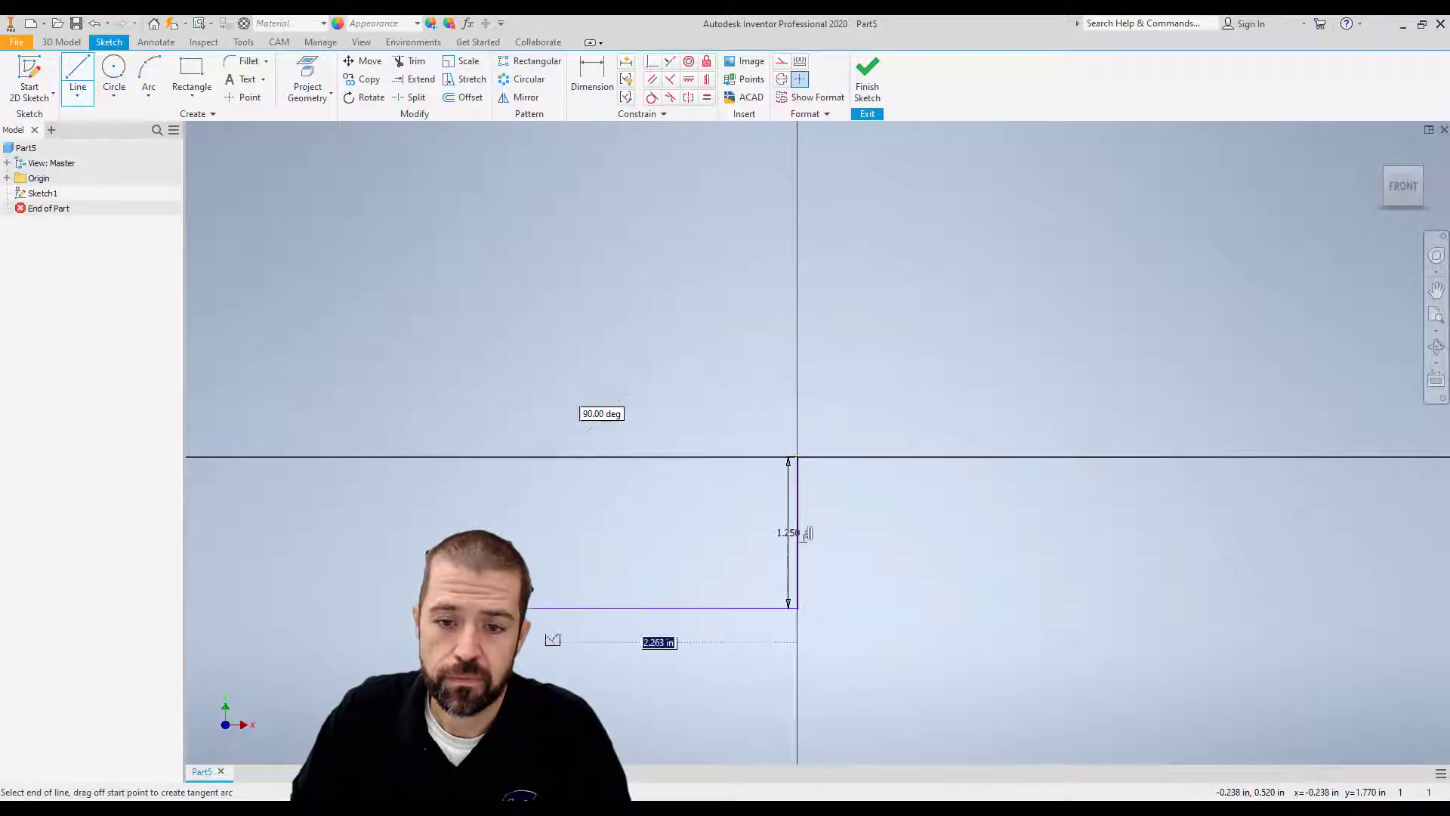
# - Continue the Inventor profile with a 3.5 in horizontal base line toward the left and a 2.5 in vertical line up, checking the worksheet height
pyautogui.write('3.5')
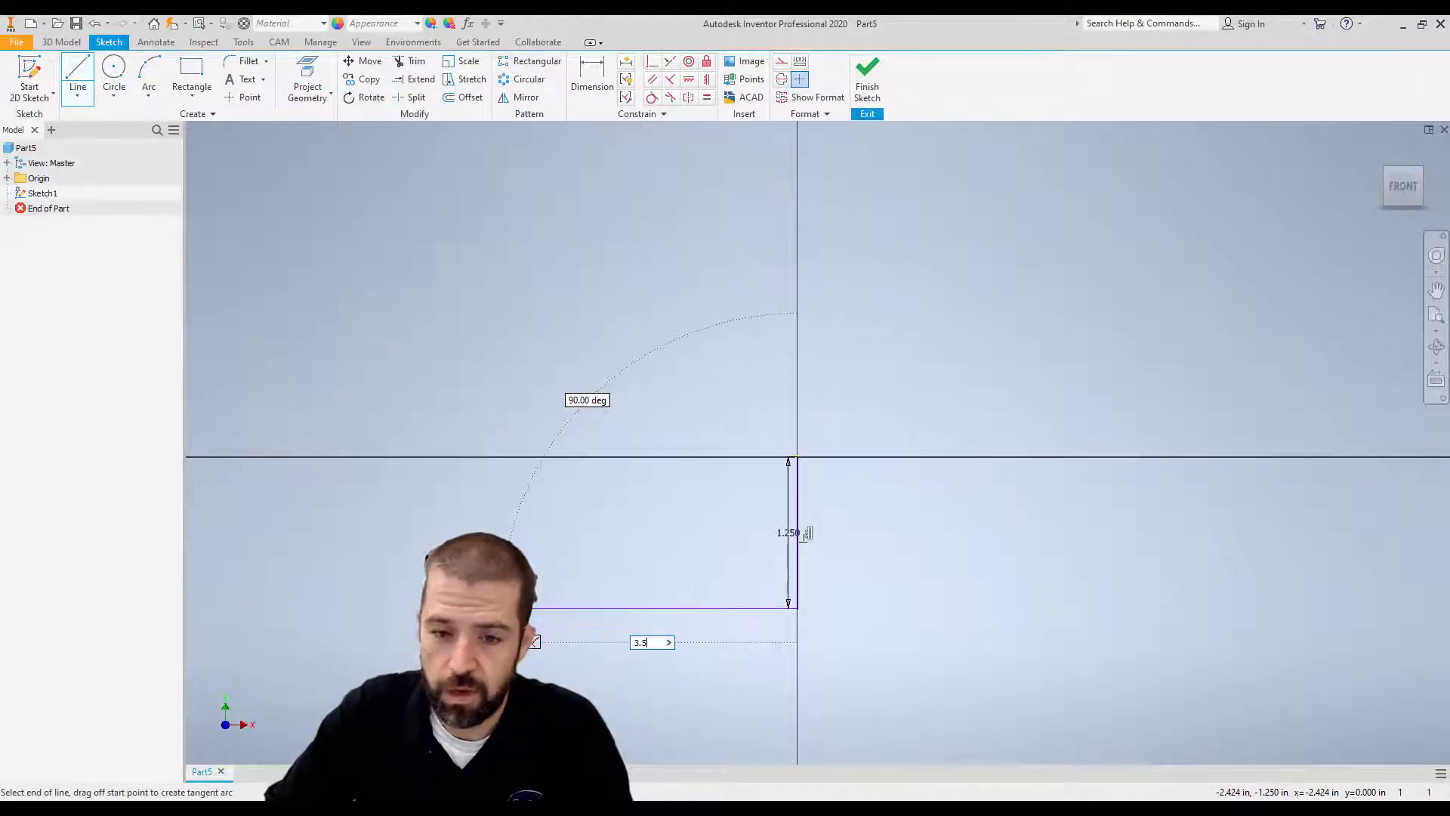
pyautogui.press('Return')
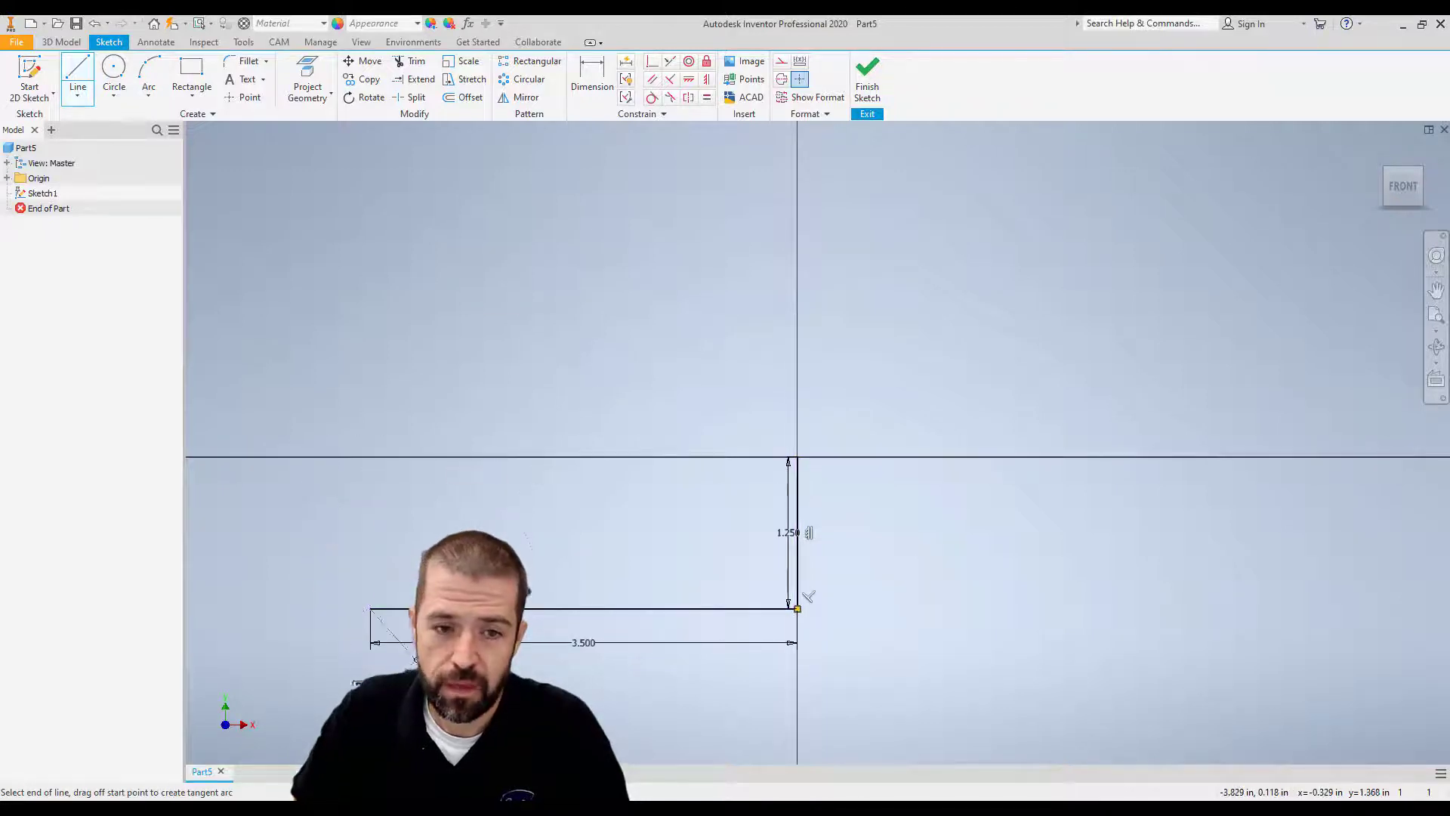
pyautogui.moveTo(463, 808)
pyautogui.click(464, 725)
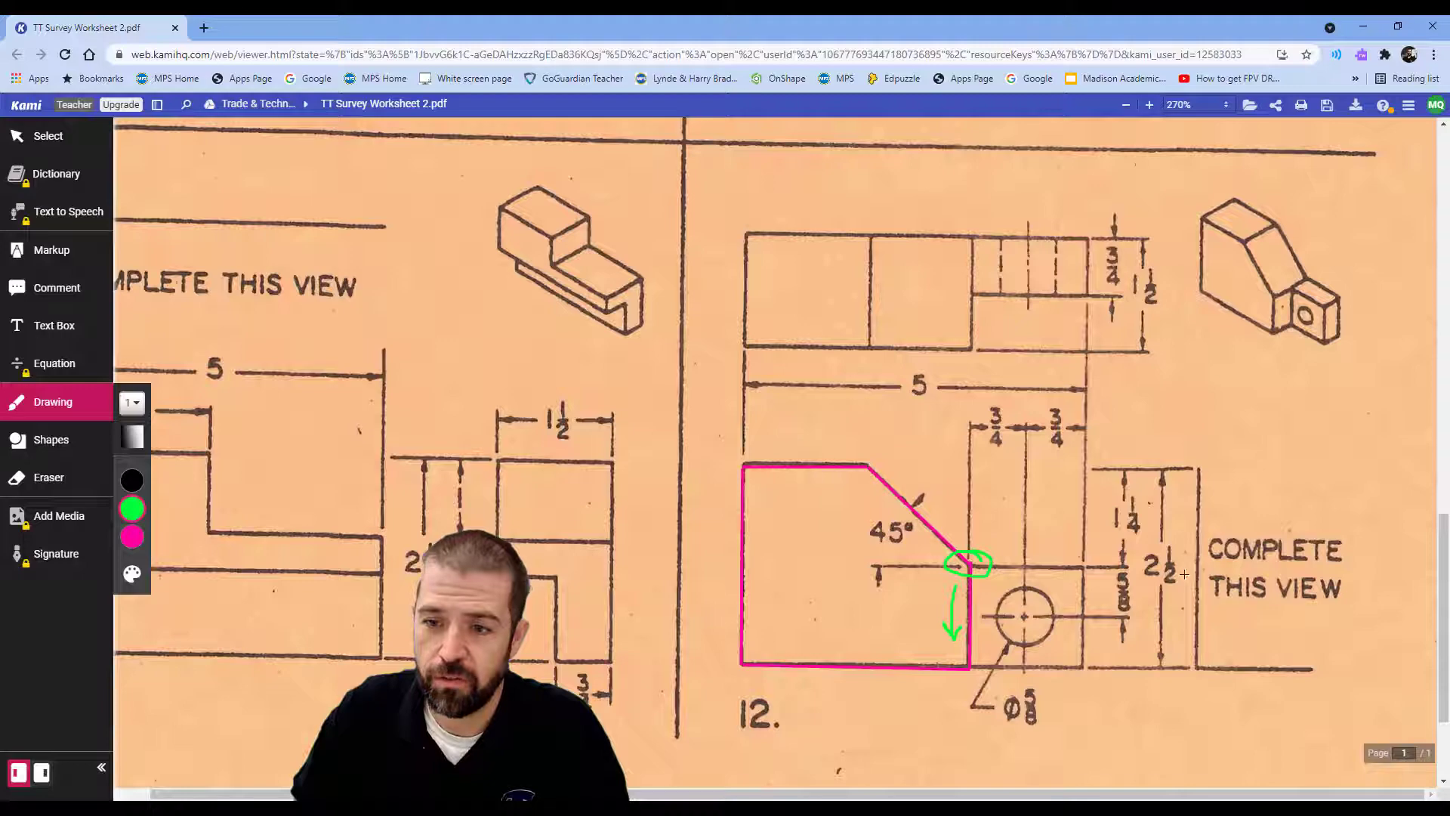
pyautogui.hotkey('alt', 'Tab')
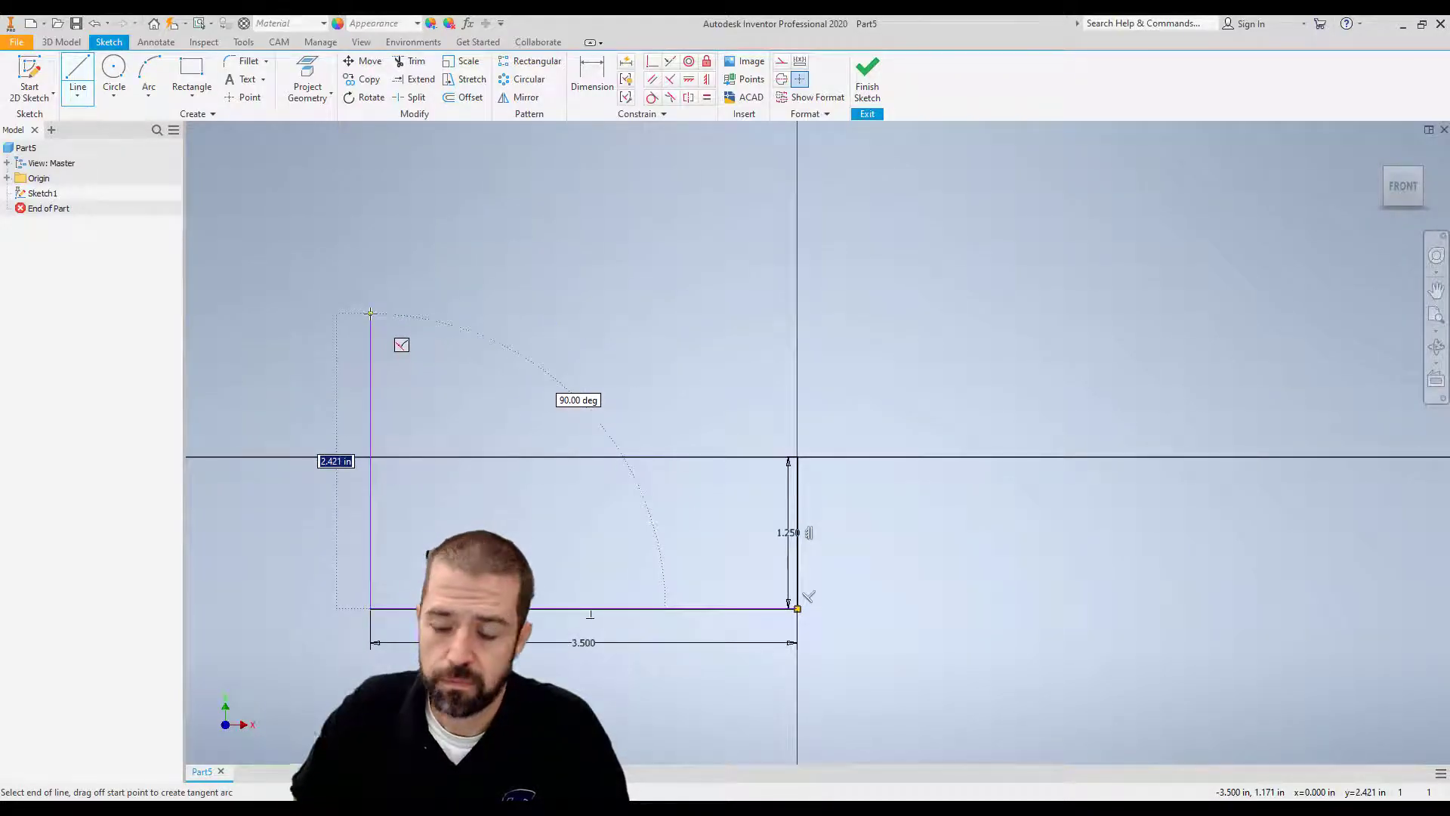
pyautogui.write('2.5')
pyautogui.press('Return')
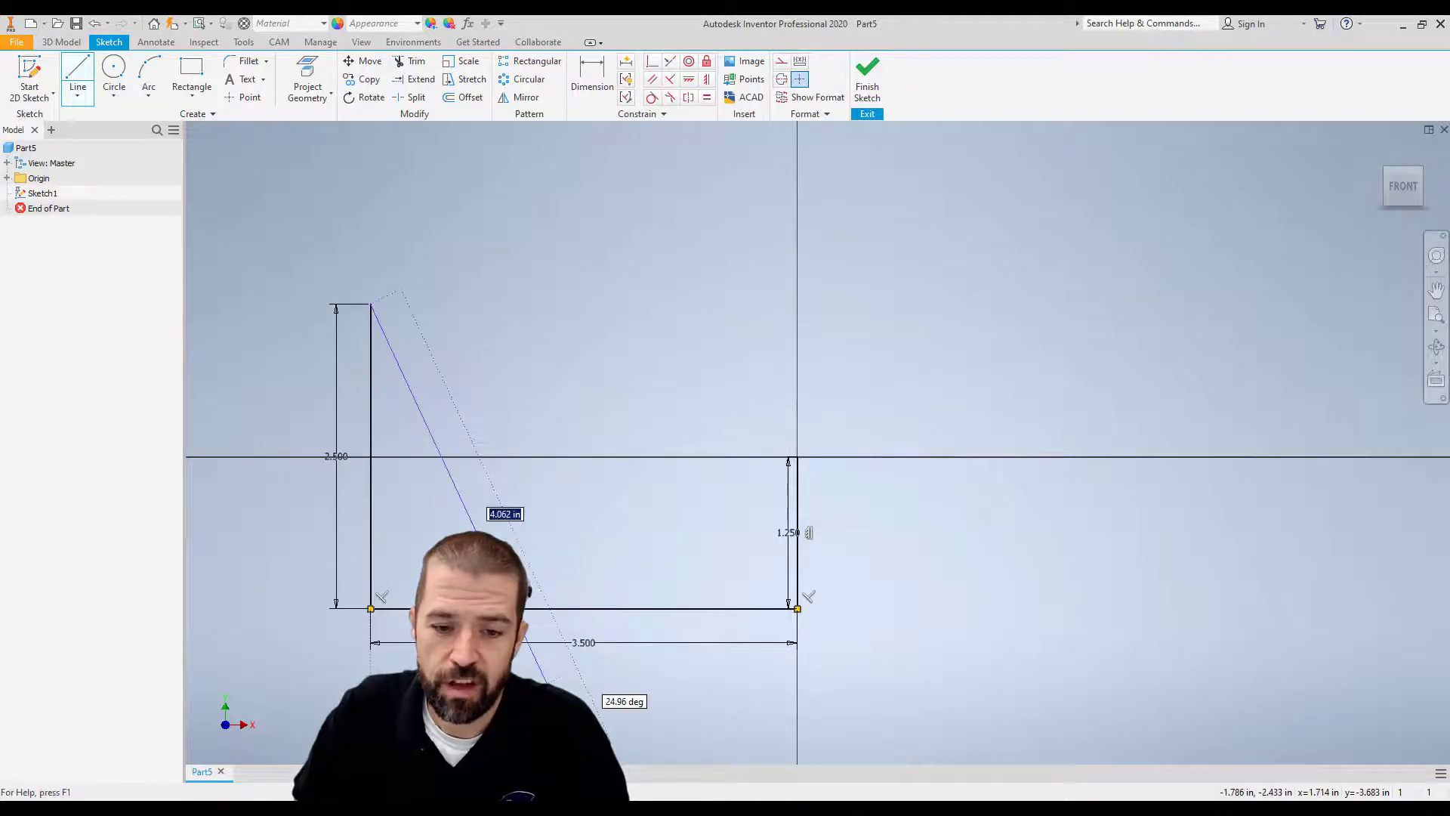
# - Draw a horizontal top edge about 2 in long and close the profile with a sloped line back to the origin
pyautogui.hotkey('alt', 'Tab')
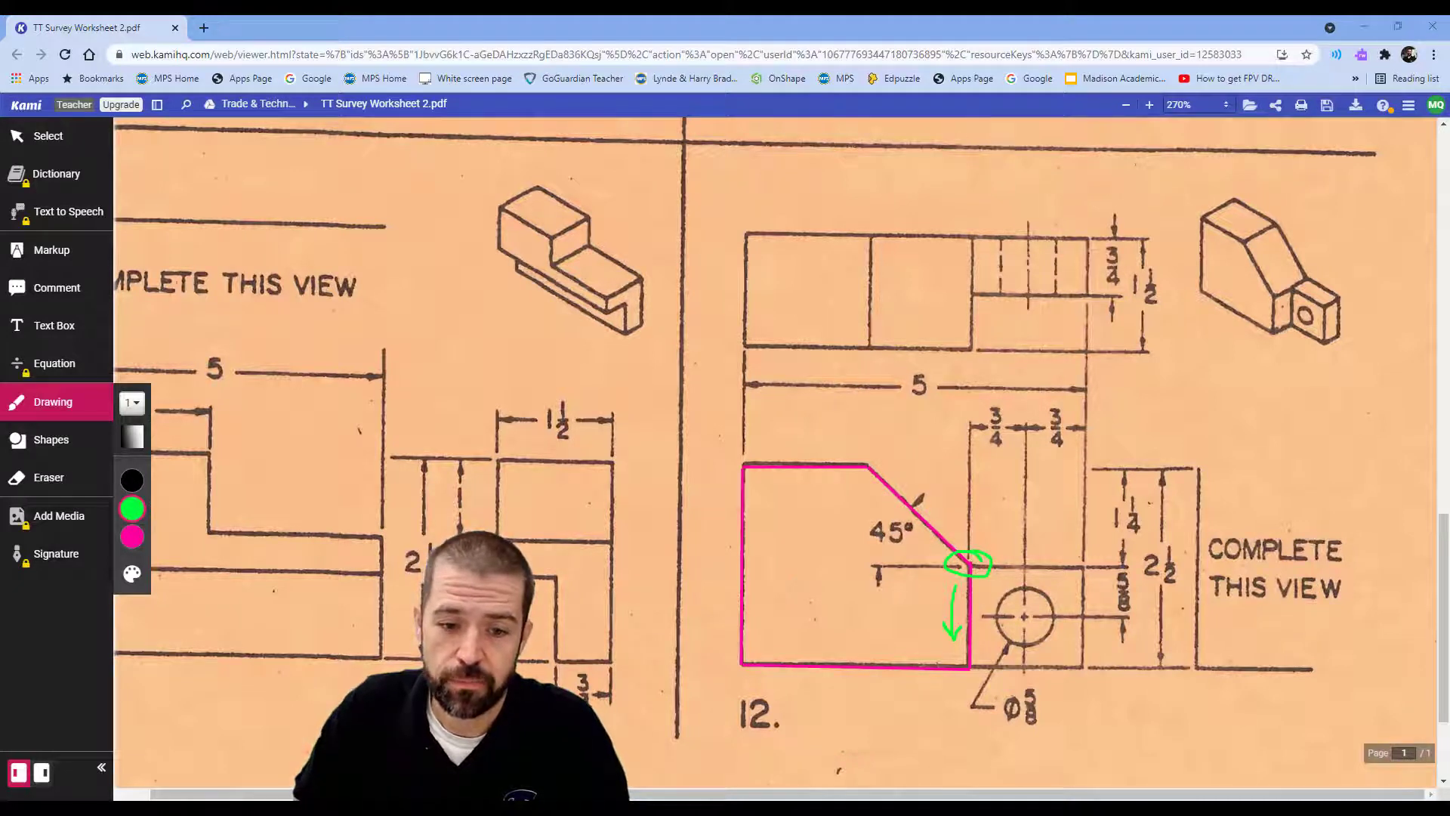
pyautogui.hotkey('alt', 'Tab')
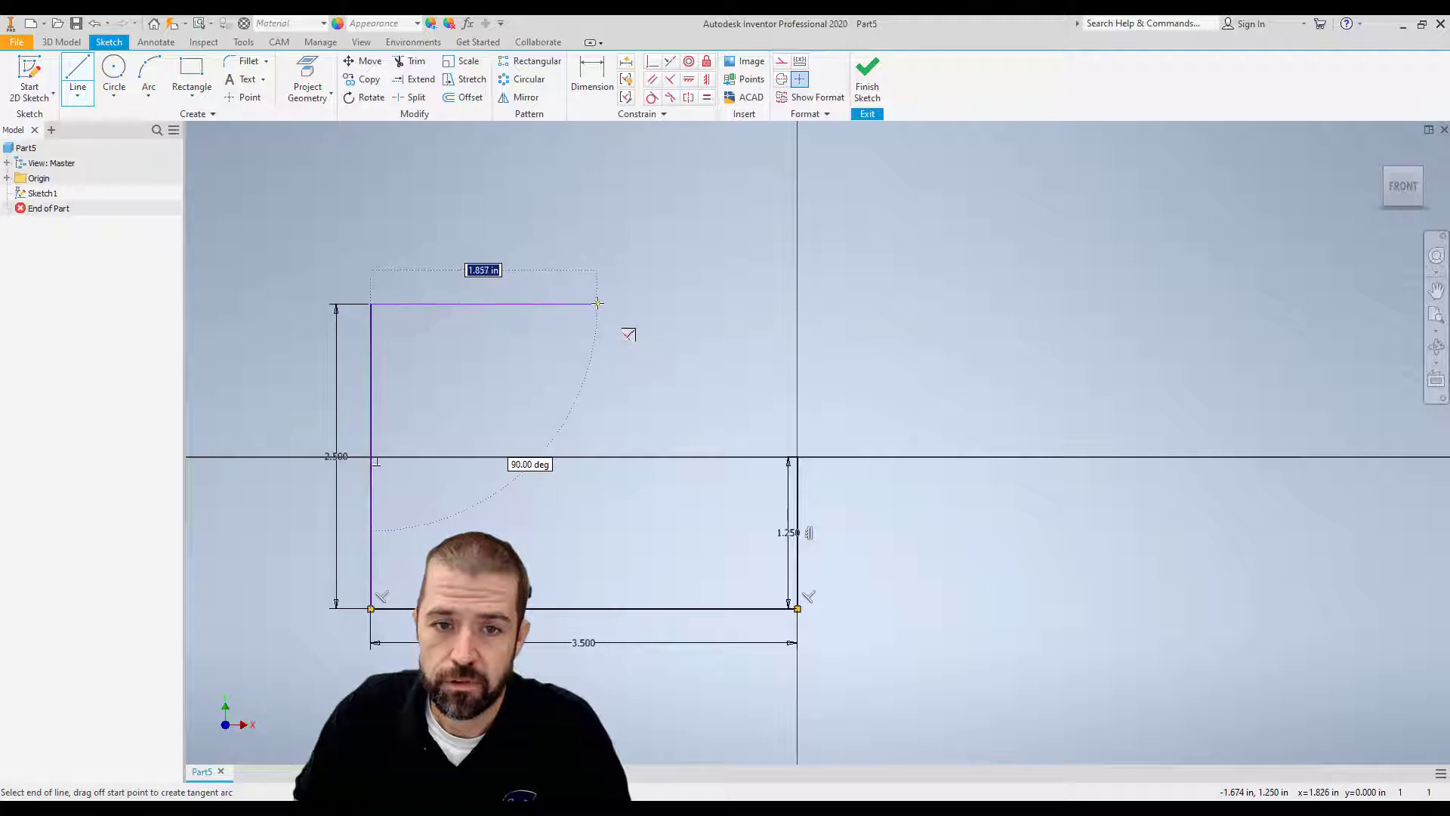
pyautogui.click(621, 304)
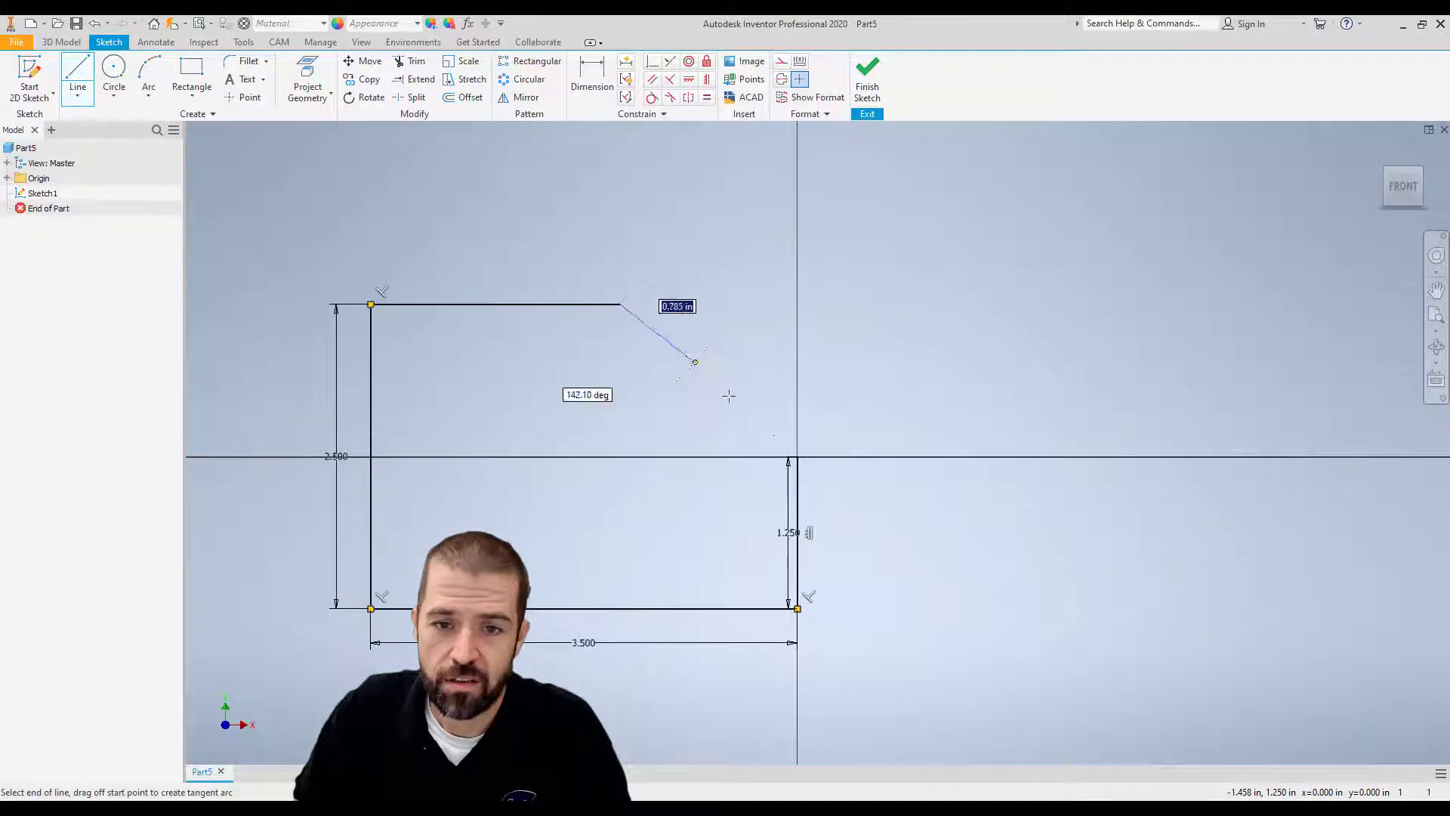
pyautogui.click(798, 456)
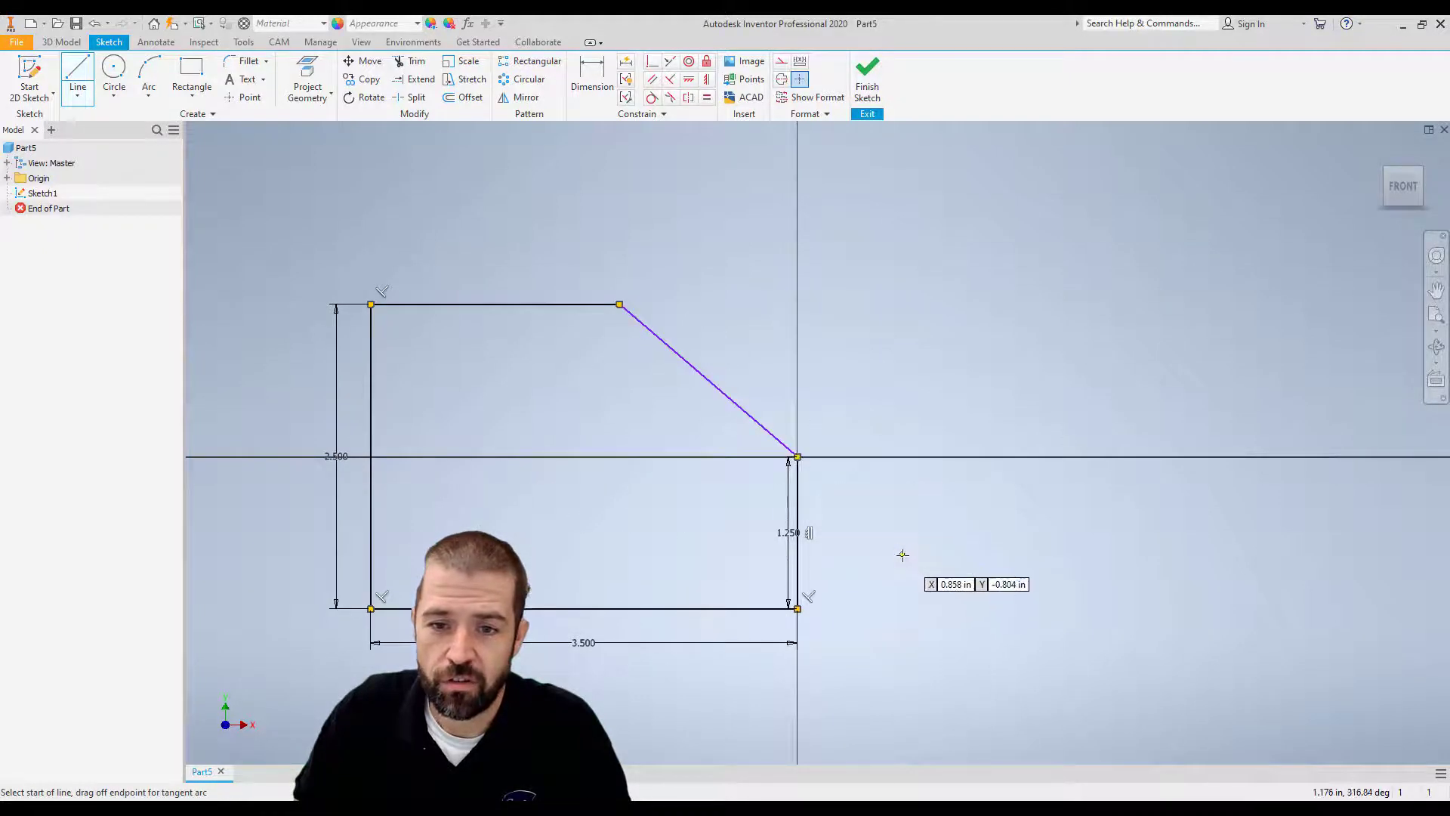
# - Try a 45-degree angle dimension between the sloped line and the short vertical line below it, and undo it
pyautogui.click(596, 73)
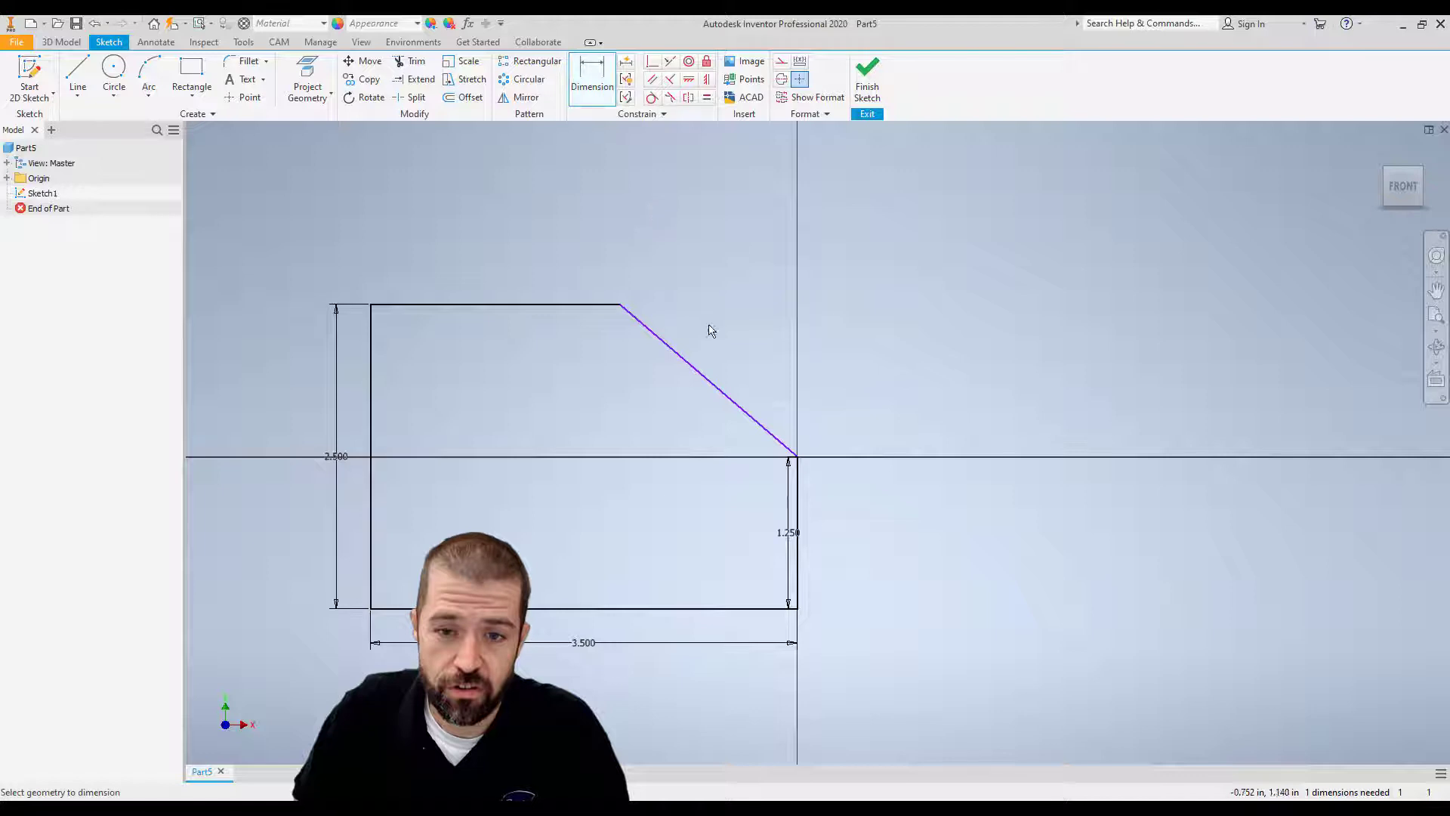
pyautogui.click(738, 414)
pyautogui.click(798, 483)
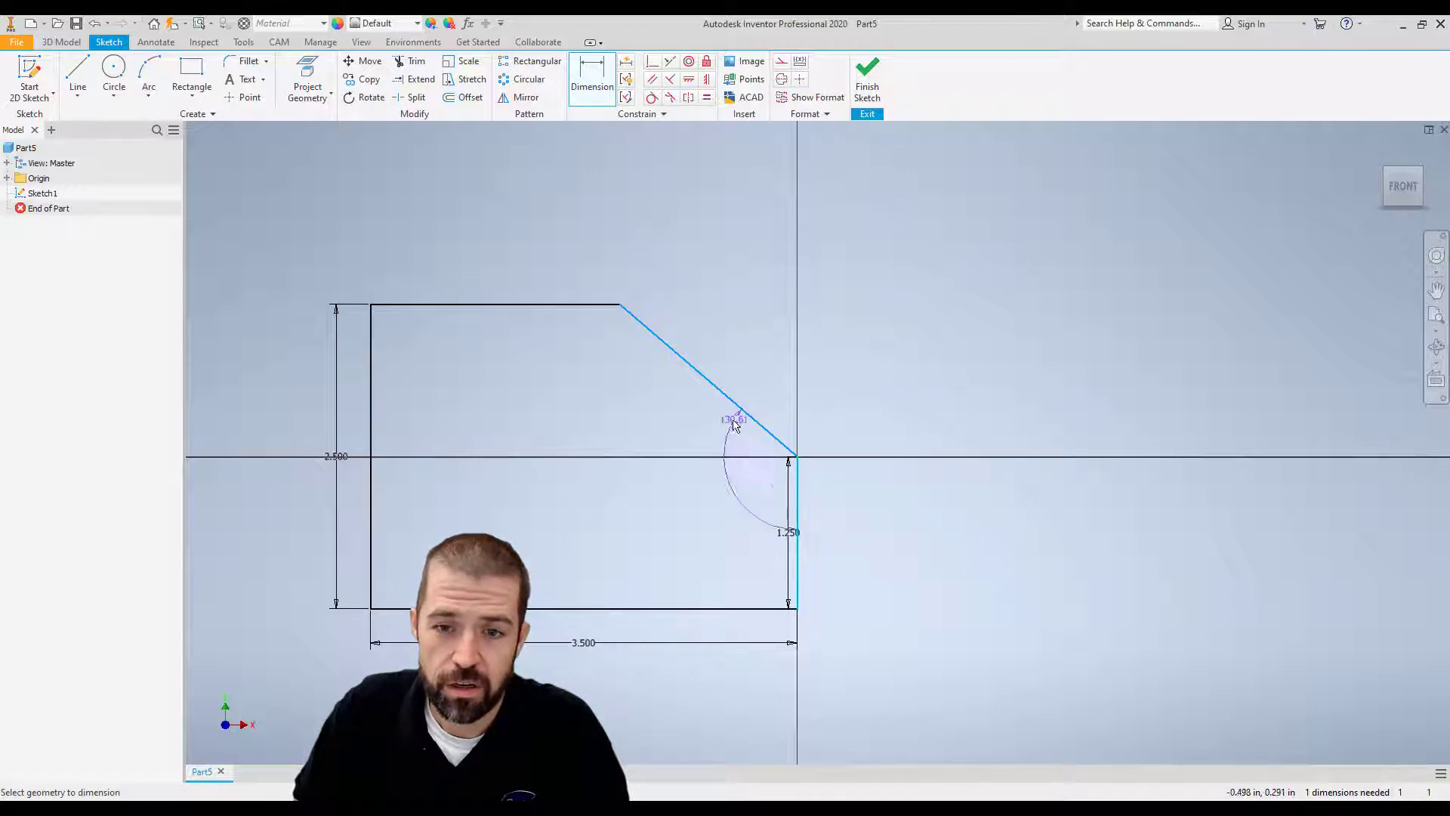
pyautogui.click(761, 350)
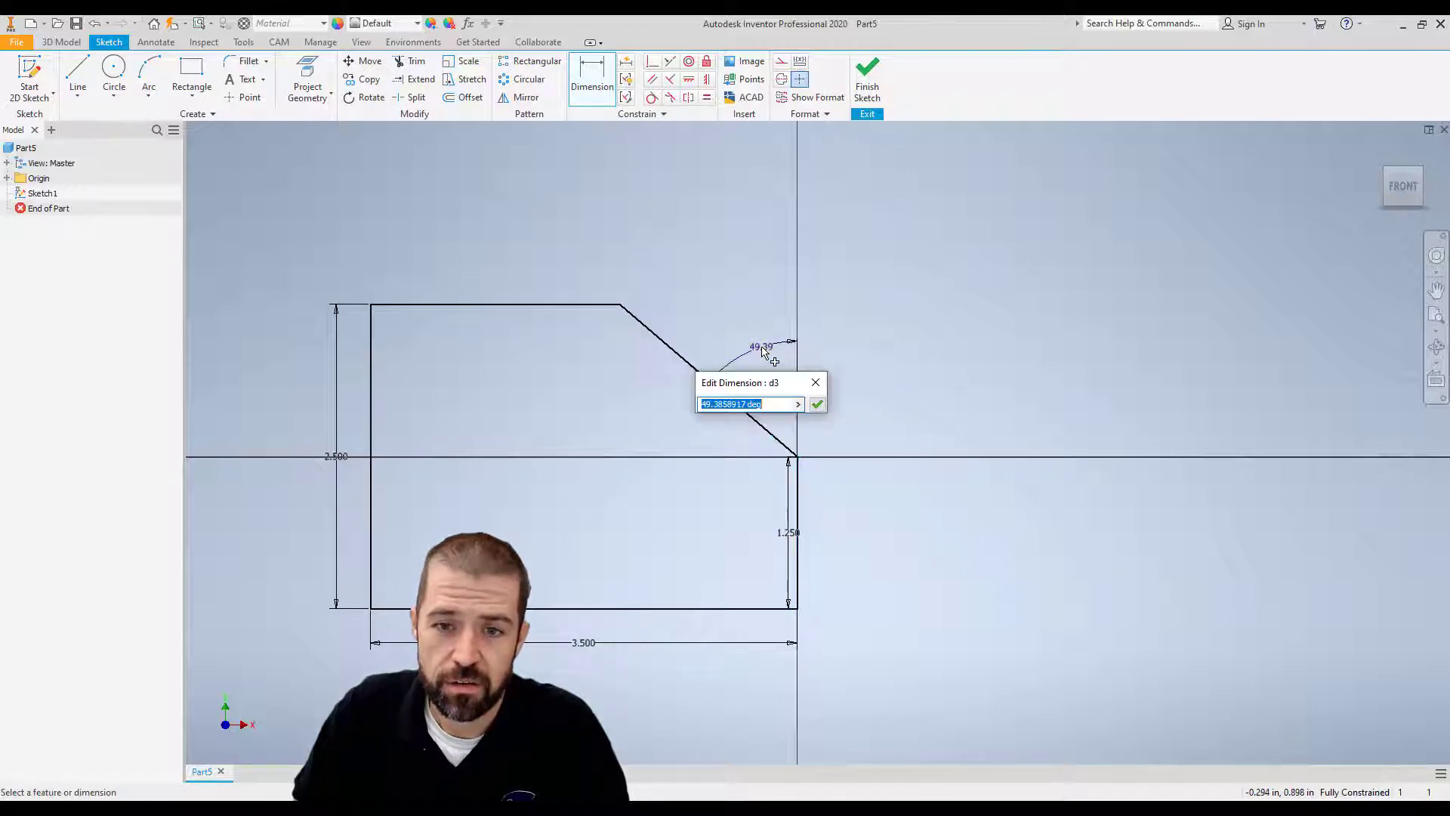
pyautogui.write('45')
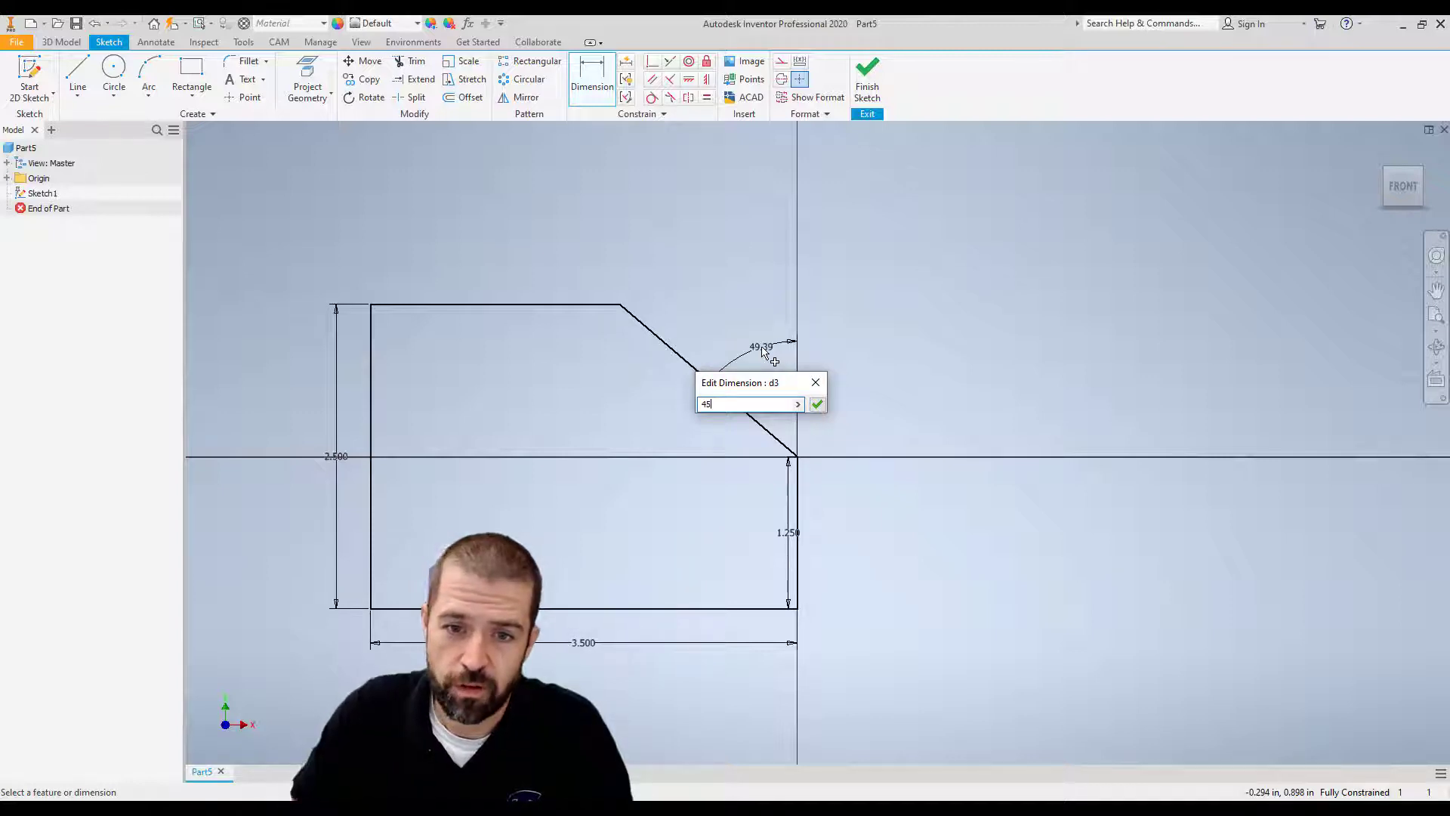
pyautogui.press('Return')
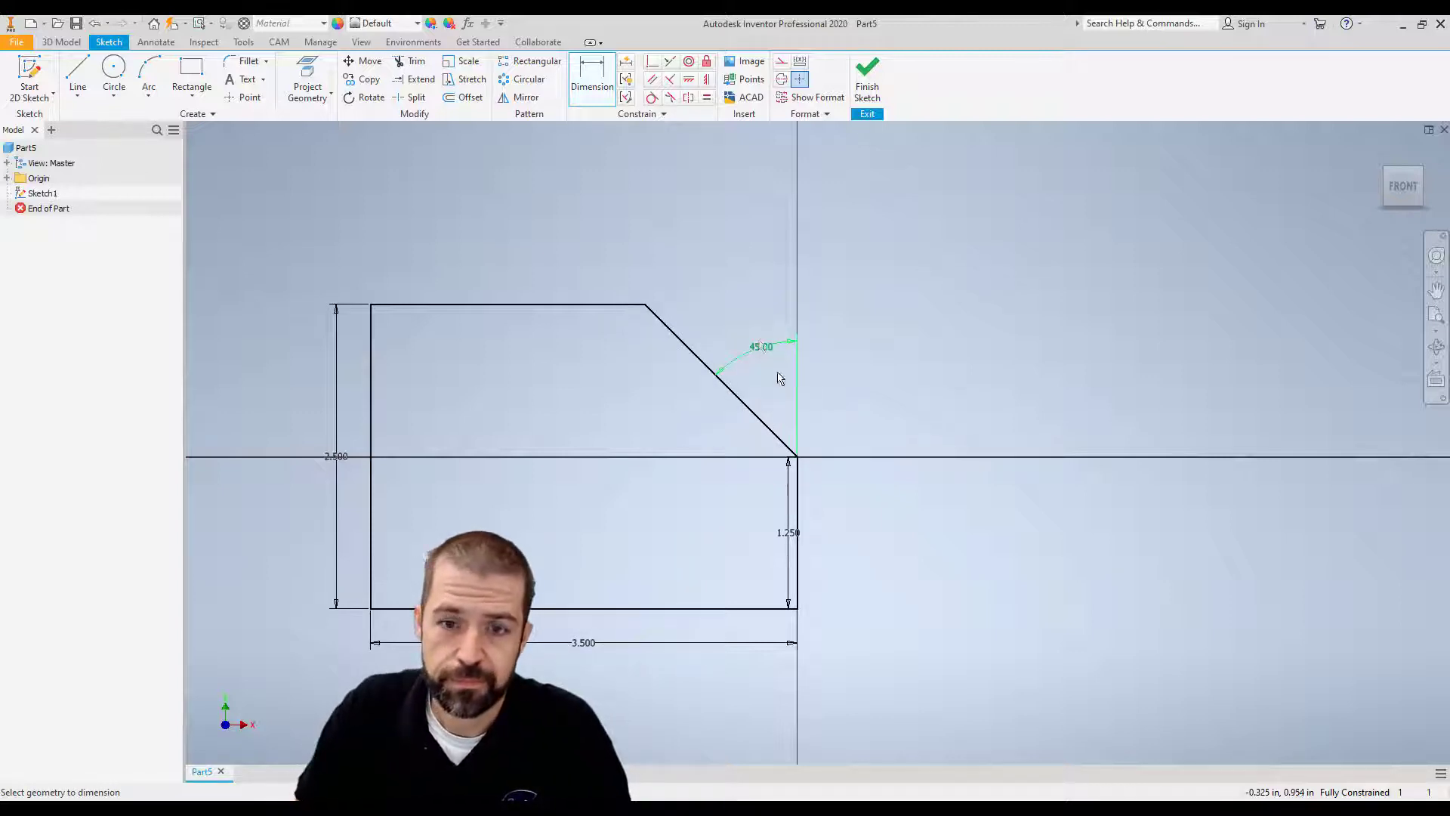
pyautogui.scroll(-3, 917, 457)
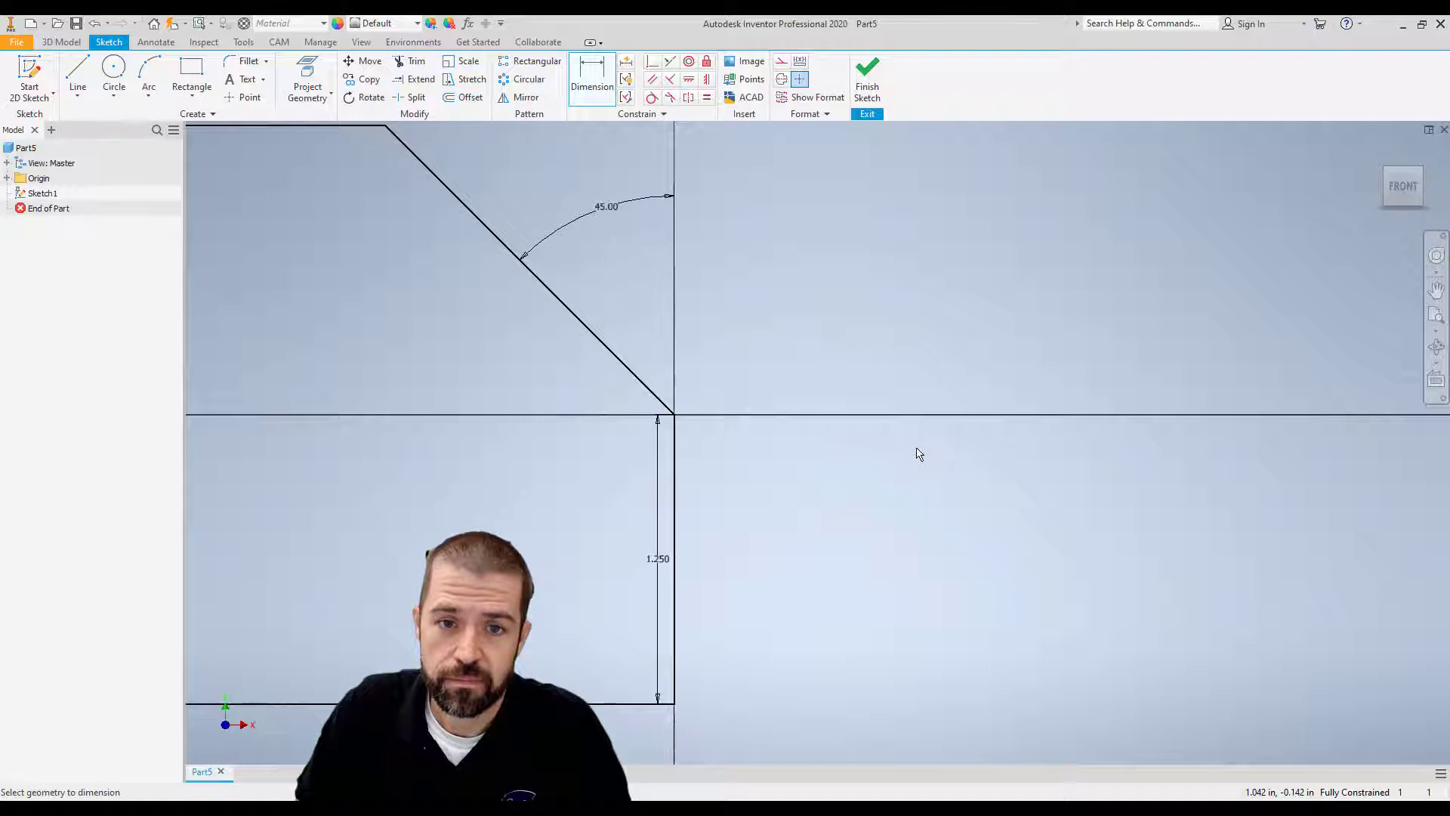
pyautogui.scroll(3, 918, 453)
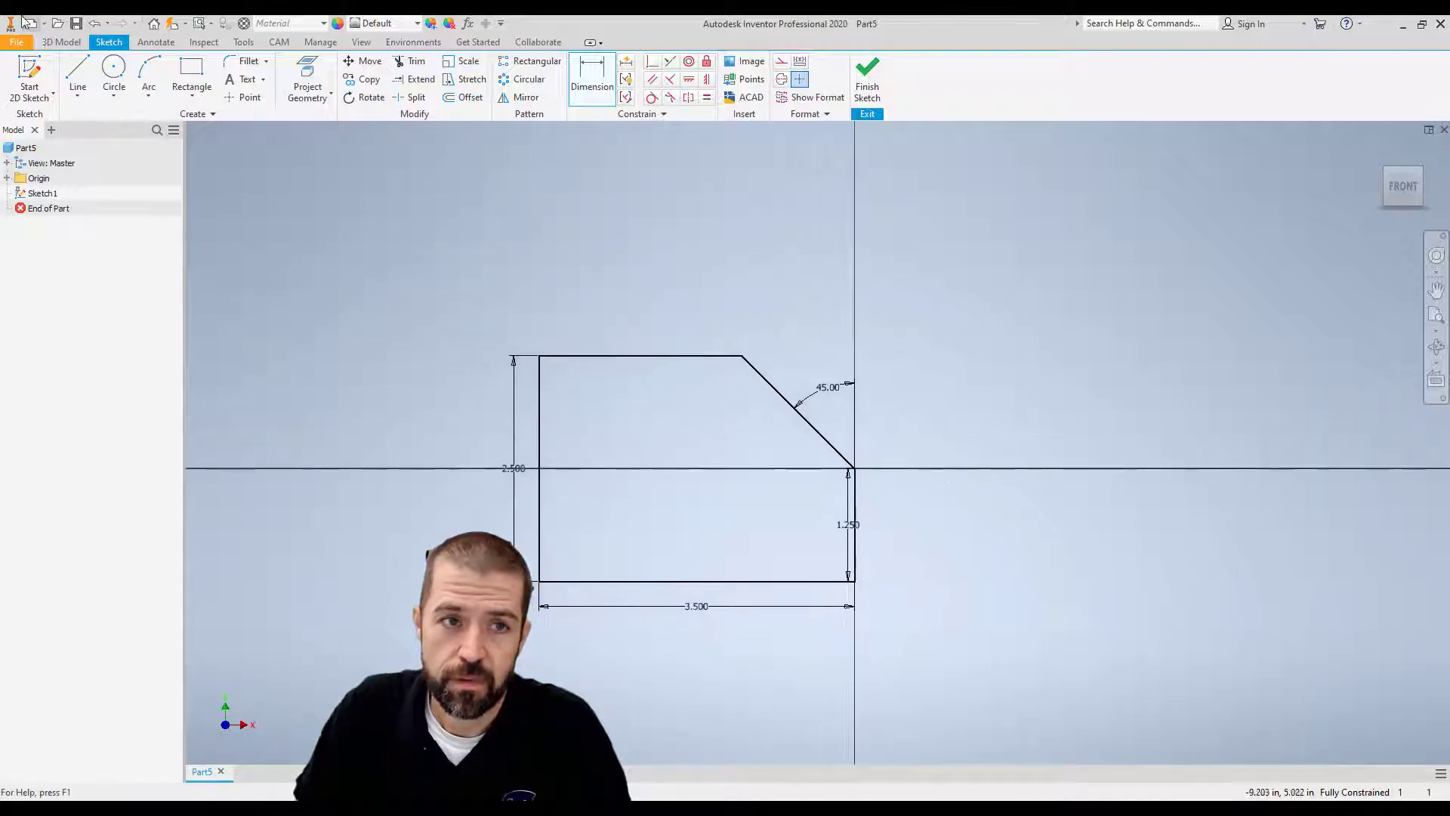
pyautogui.click(94, 23)
pyautogui.click(94, 23)
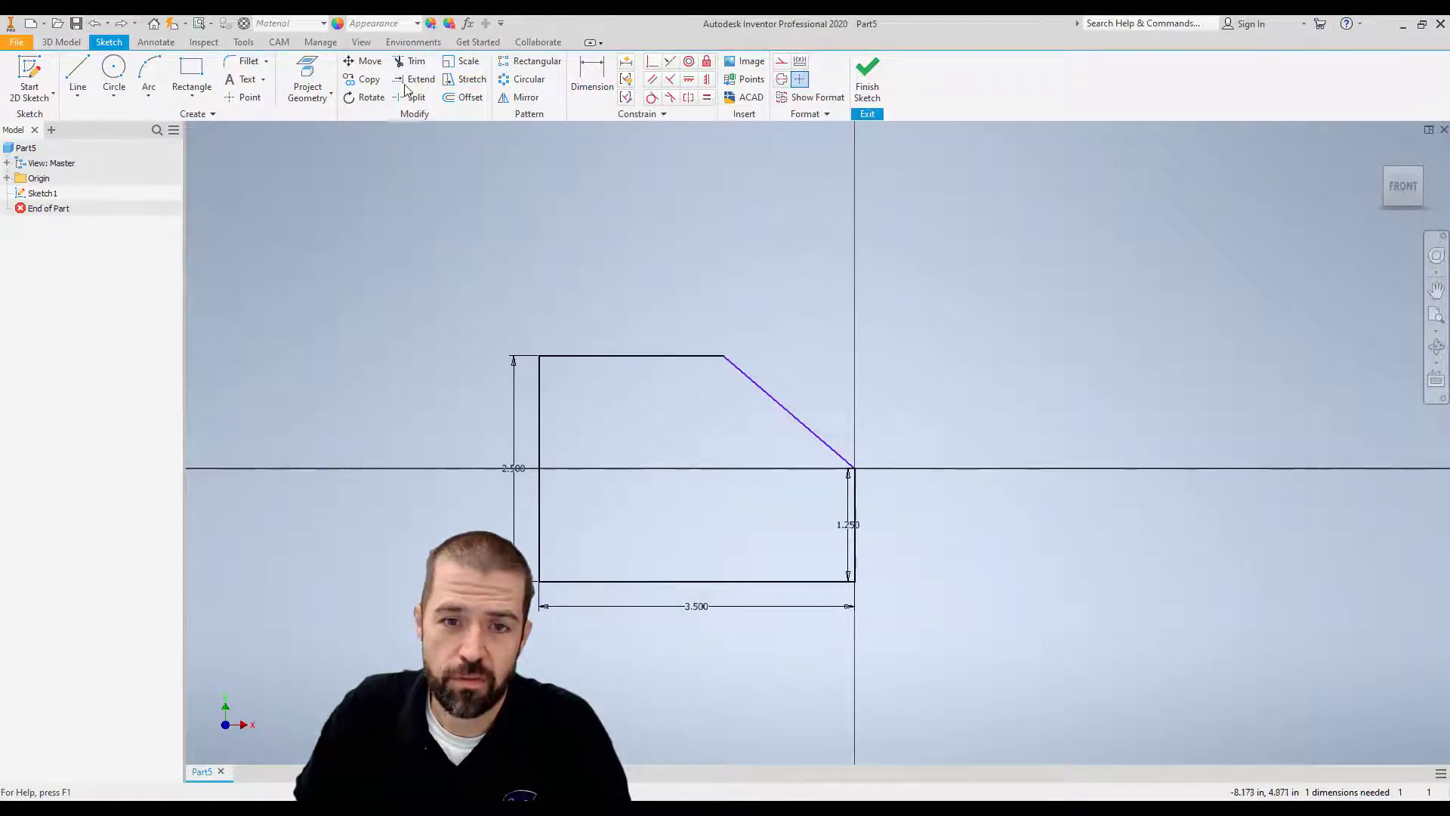
# - Dimension the angle between the sloped line and the short vertical line's upward extension as 45 degrees
pyautogui.click(592, 75)
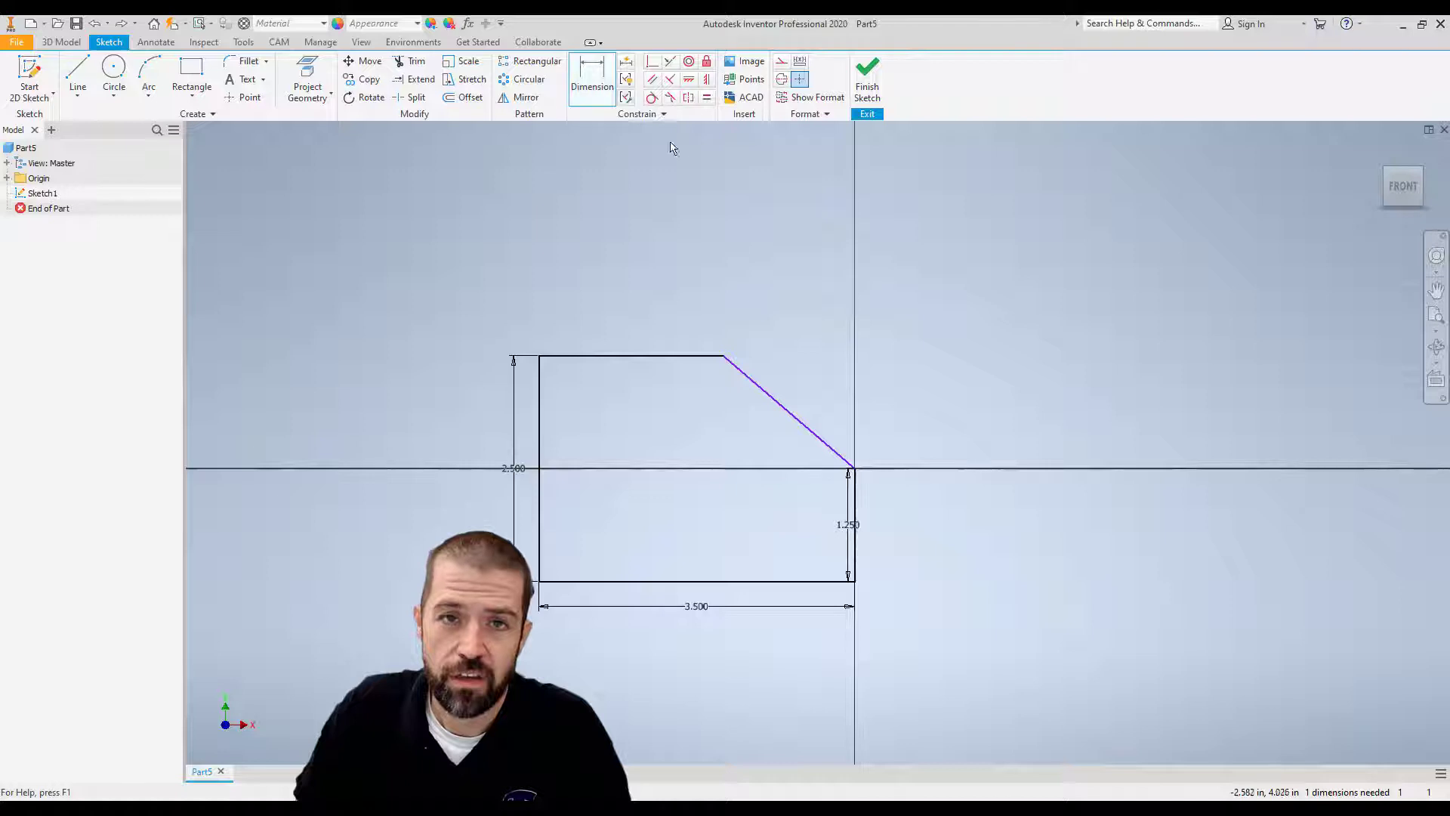
pyautogui.click(834, 458)
pyautogui.click(855, 502)
pyautogui.click(811, 360)
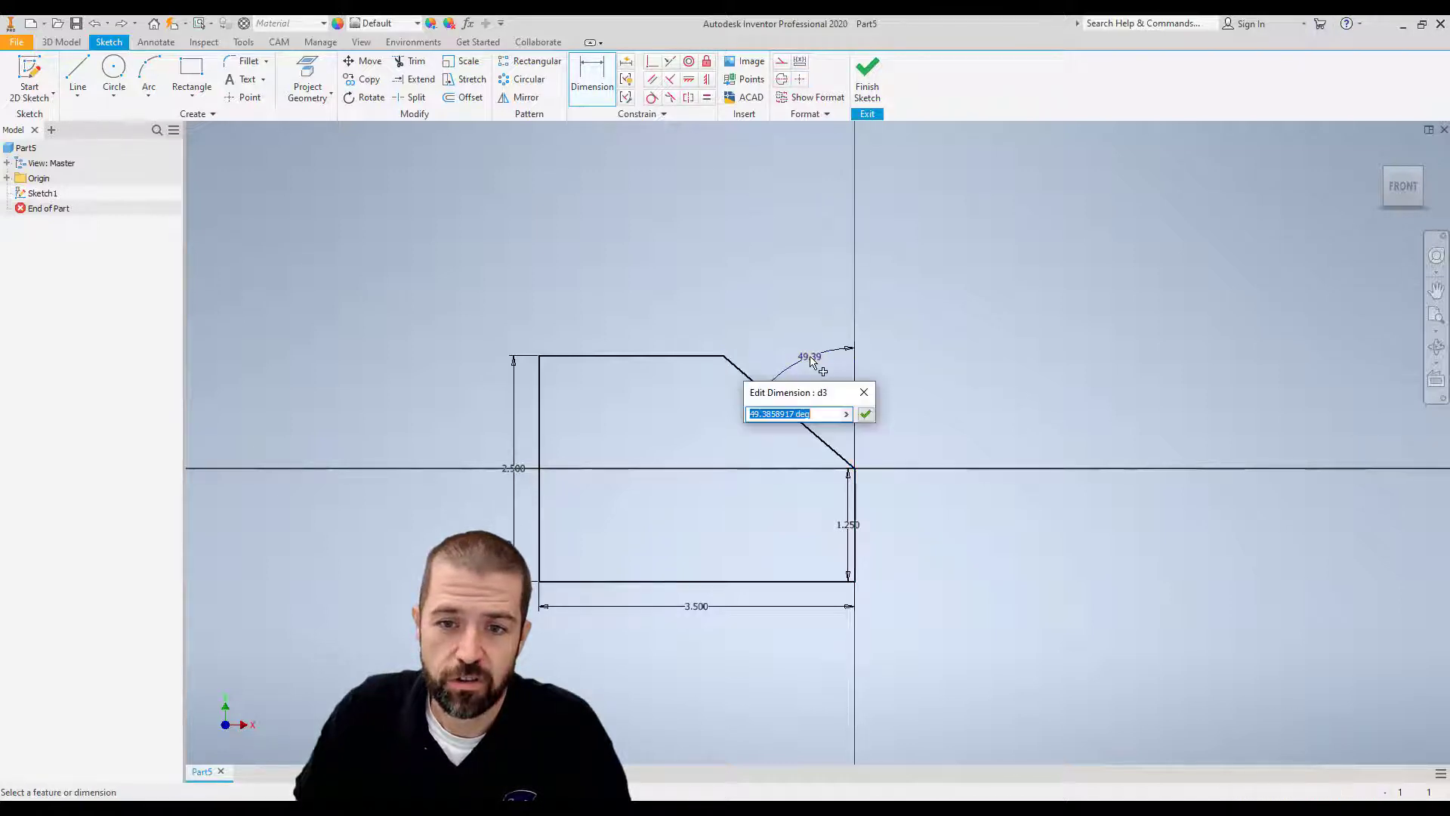
pyautogui.write('45')
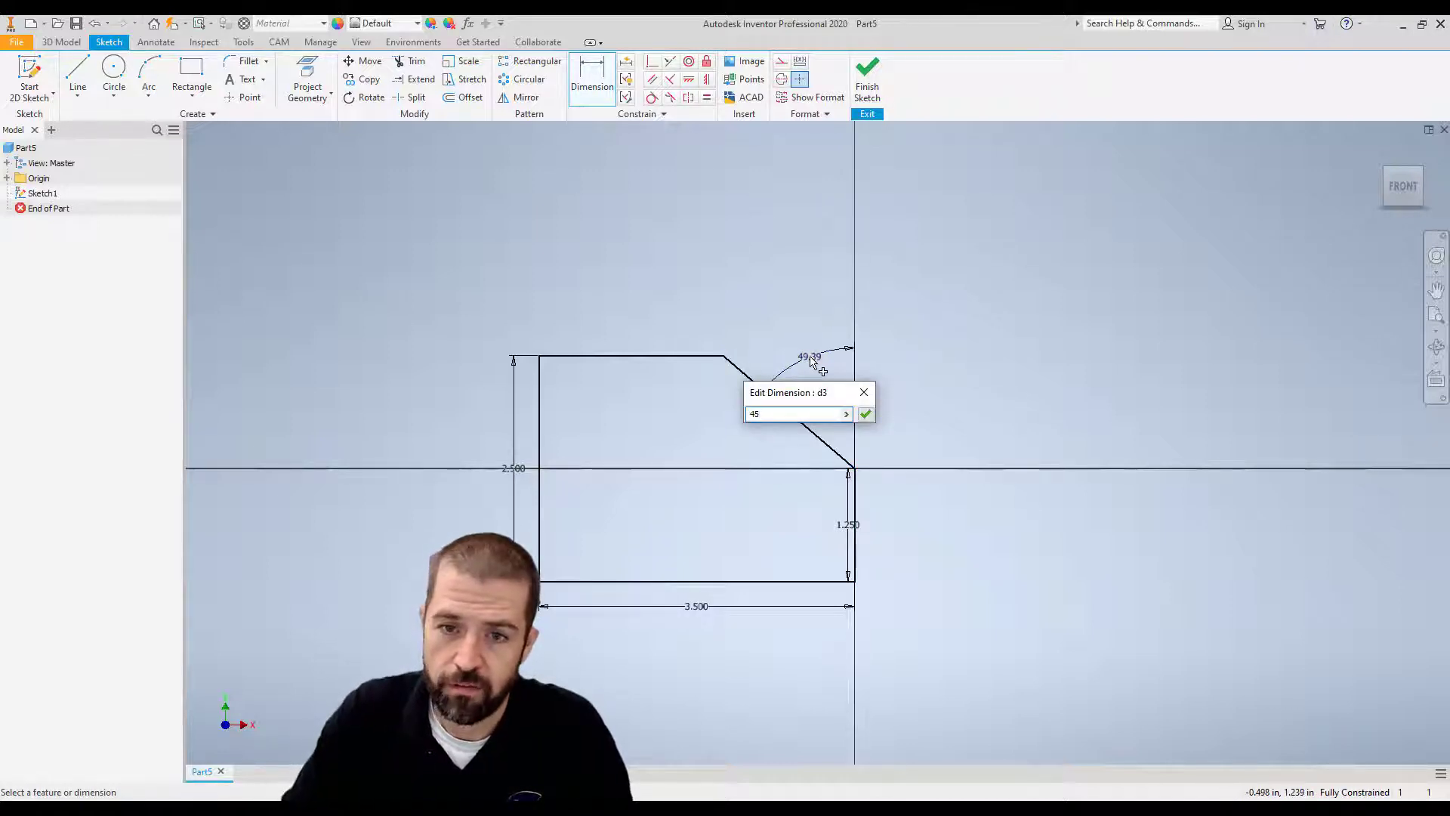
pyautogui.press('Return')
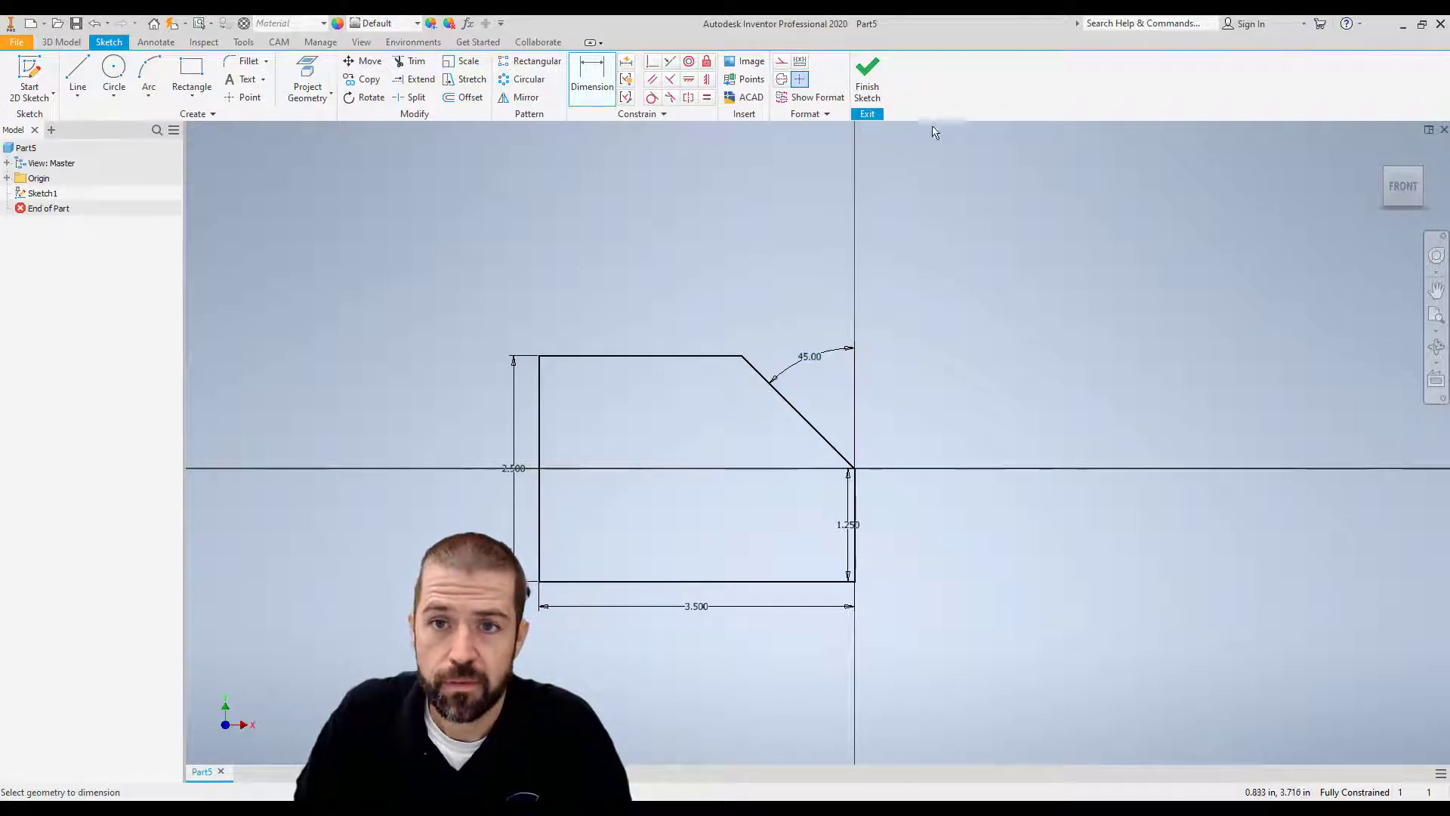
# - Finish the sketch and extrude the profile 1.5 in, checking the depth on the worksheet
pyautogui.click(873, 68)
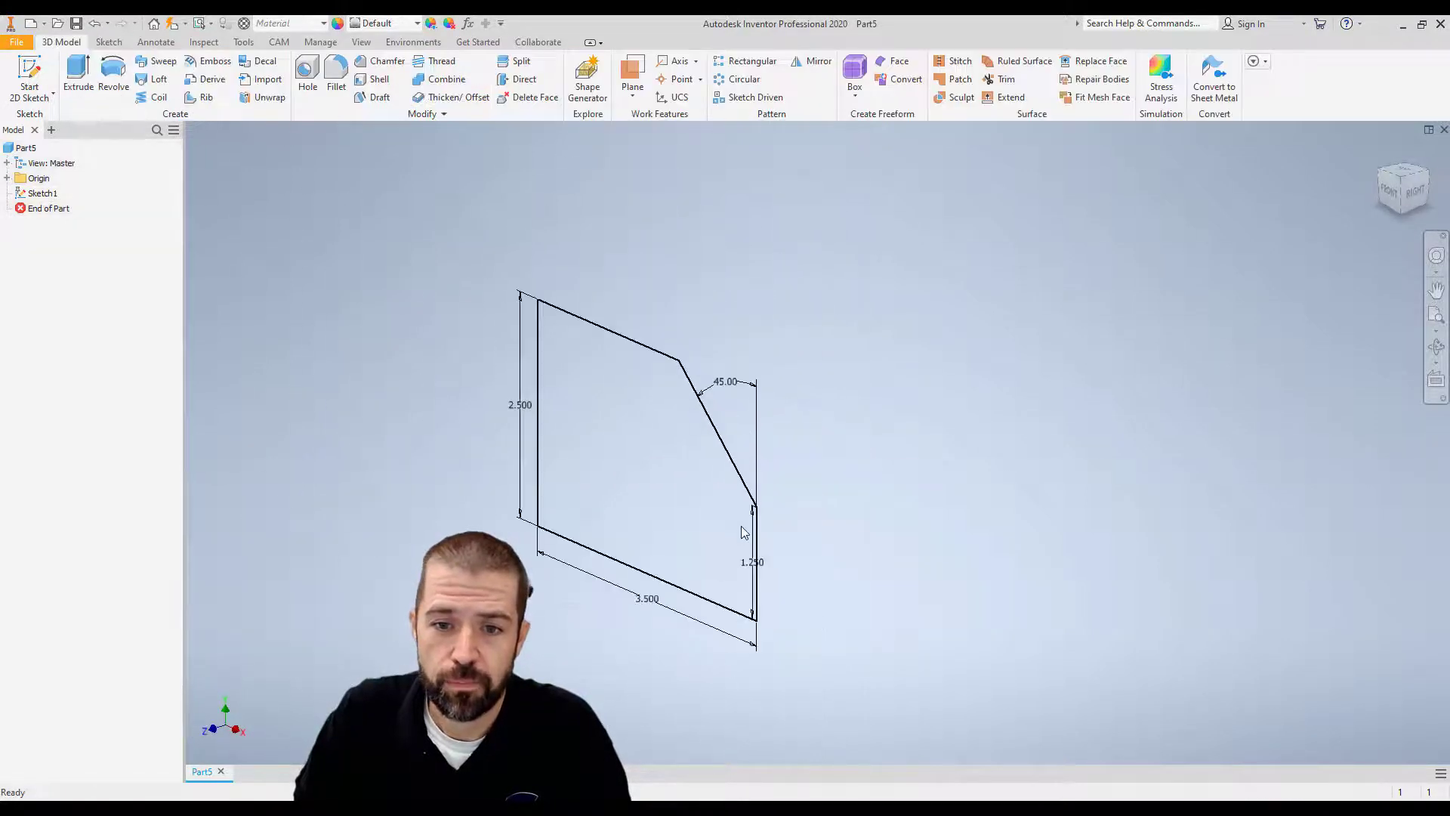
pyautogui.click(78, 66)
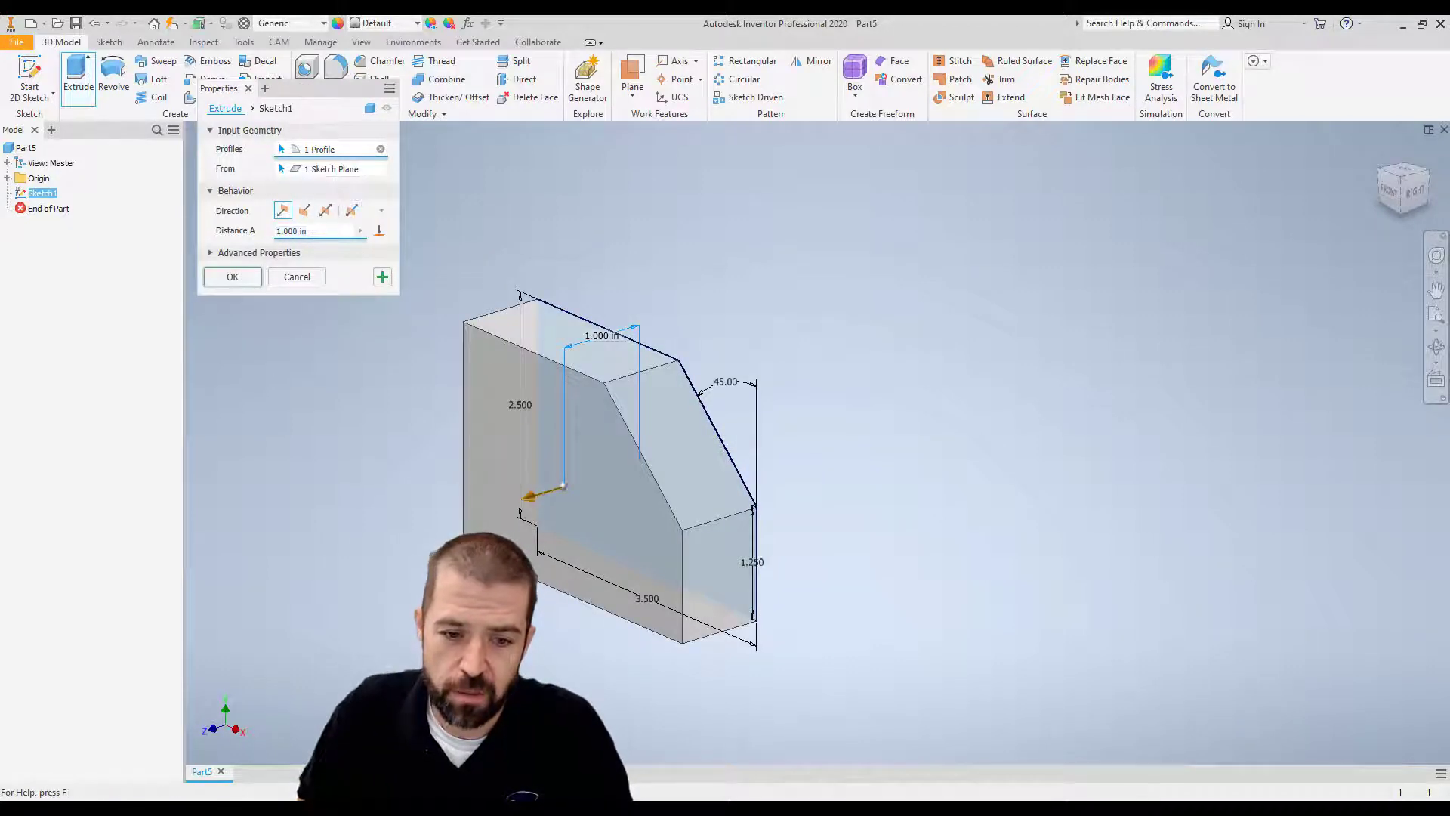
pyautogui.click(626, 766)
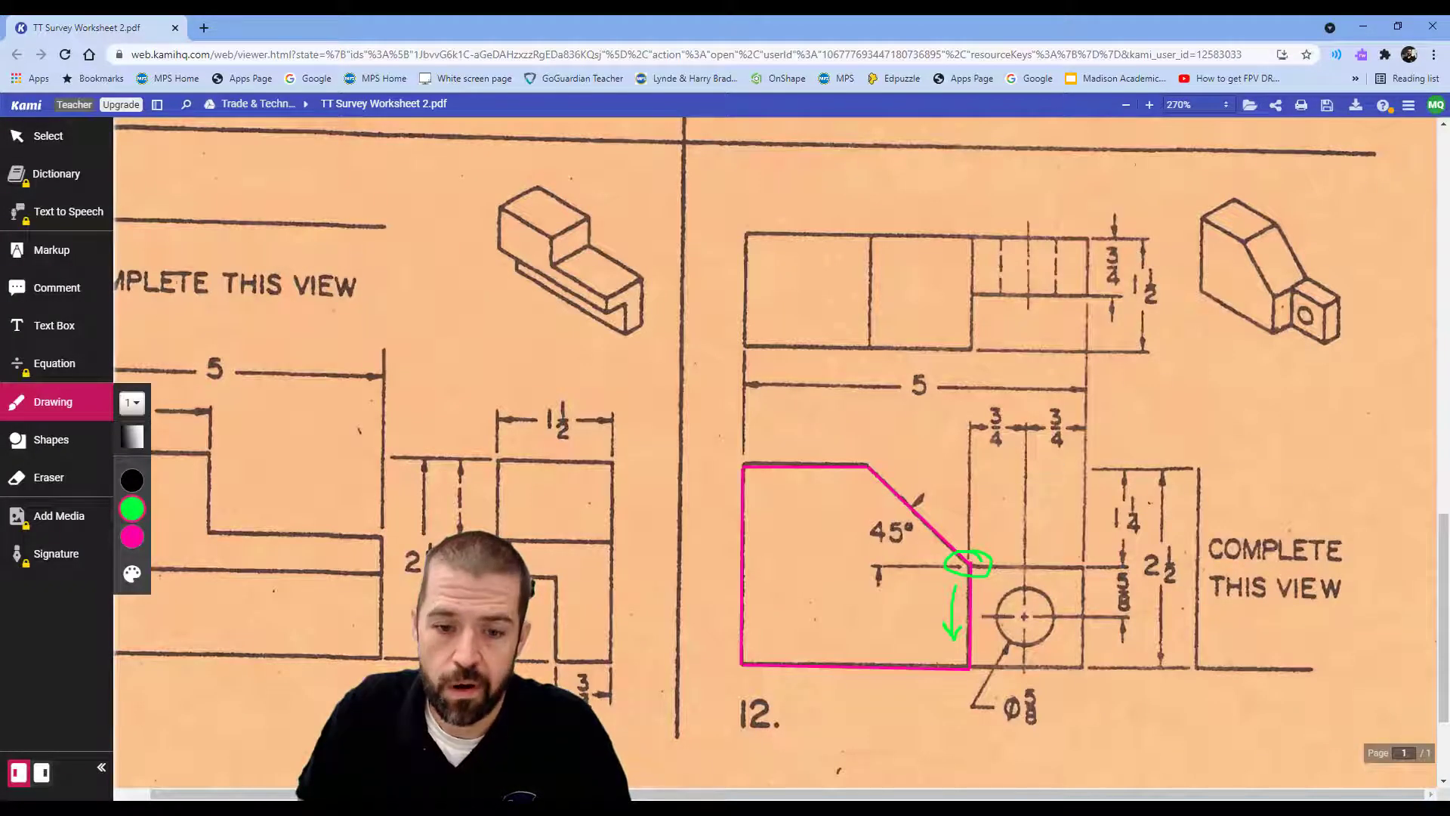
pyautogui.hotkey('alt', 'Tab')
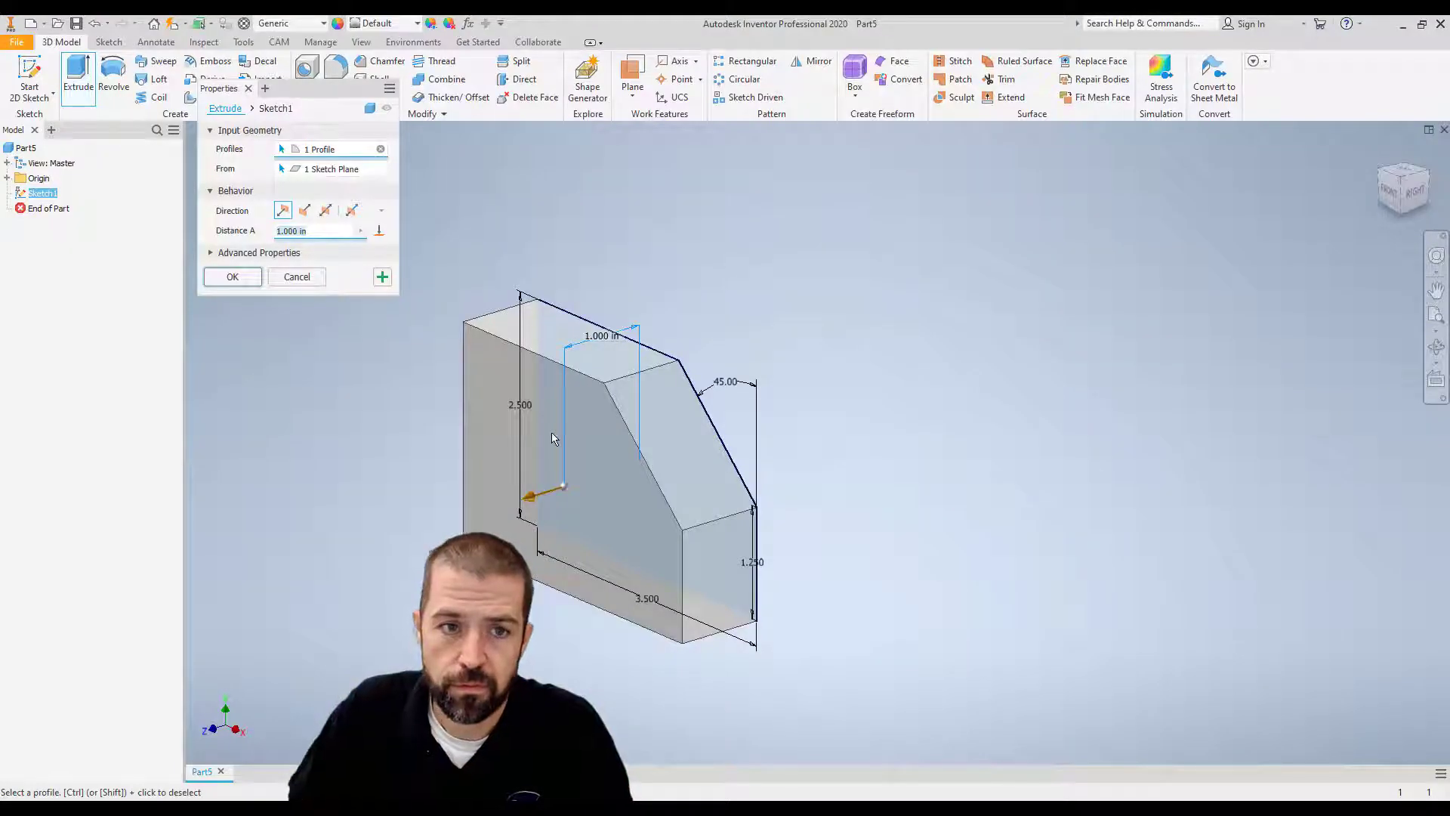
pyautogui.write('1.5')
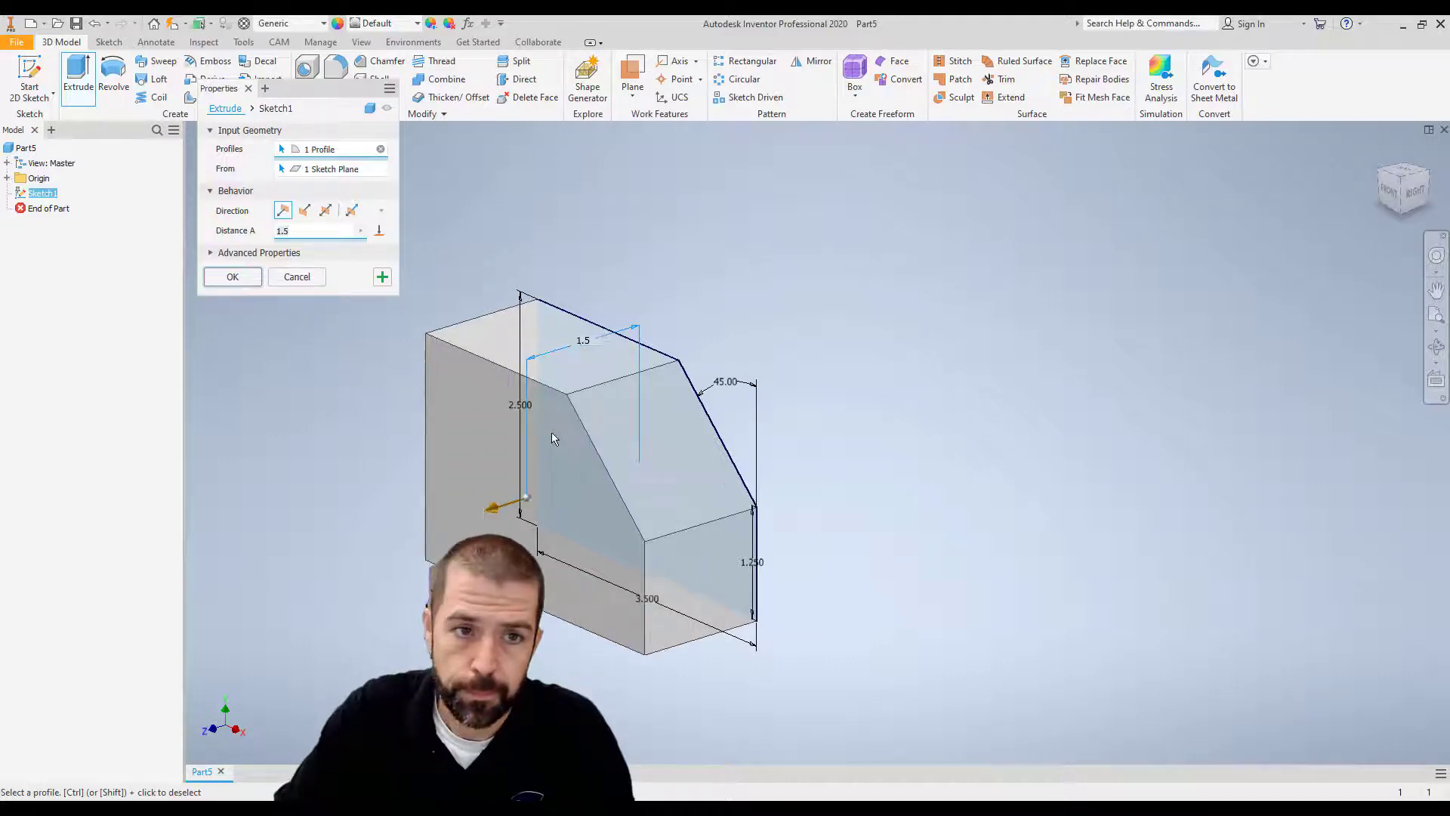
pyautogui.click(233, 277)
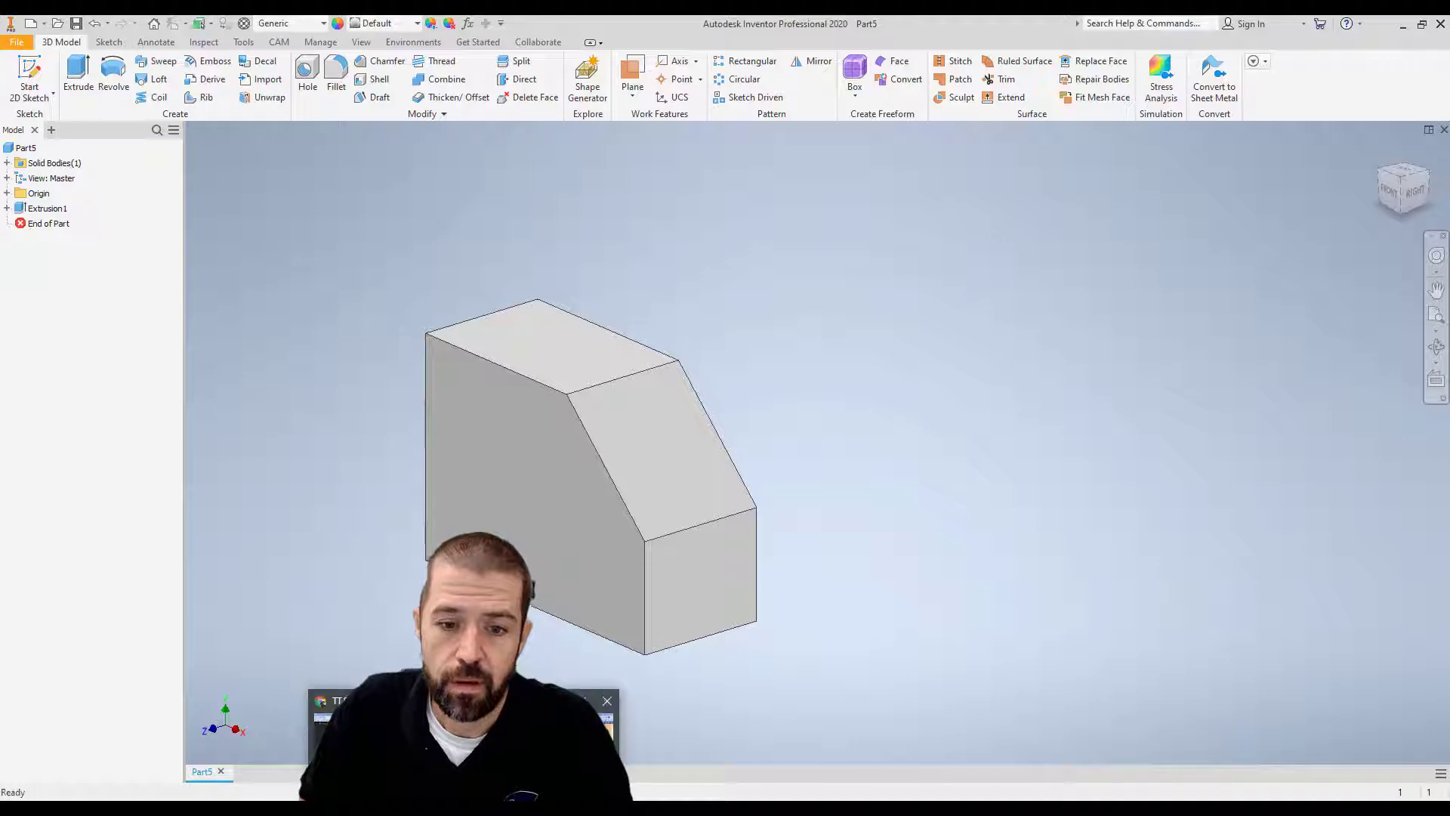
# - Check problem 12 on the worksheet and start a new sketch on the back face of the main body
pyautogui.hotkey('alt', 'Tab')
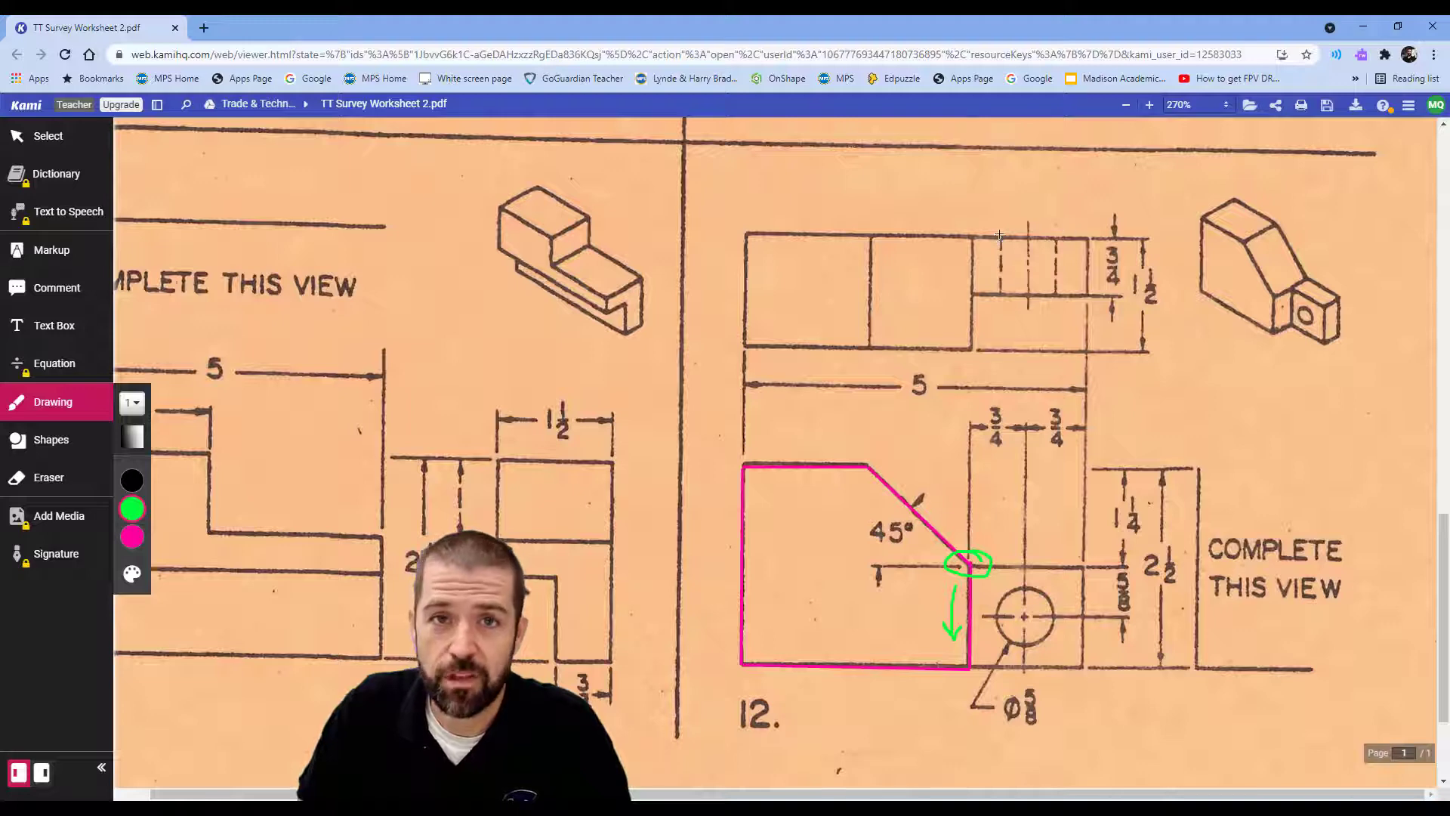
pyautogui.hotkey('alt', 'Tab')
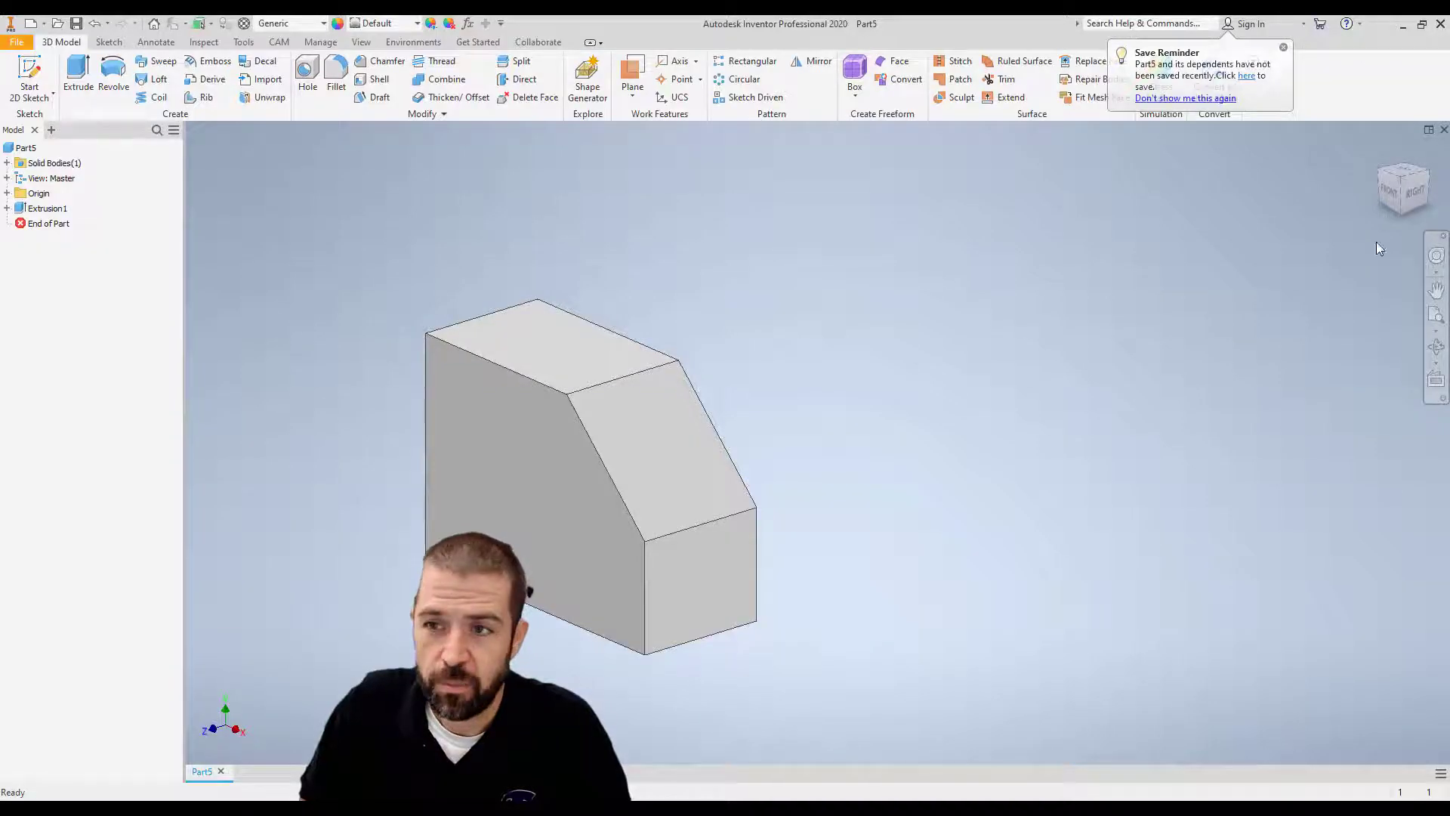
pyautogui.click(1427, 179)
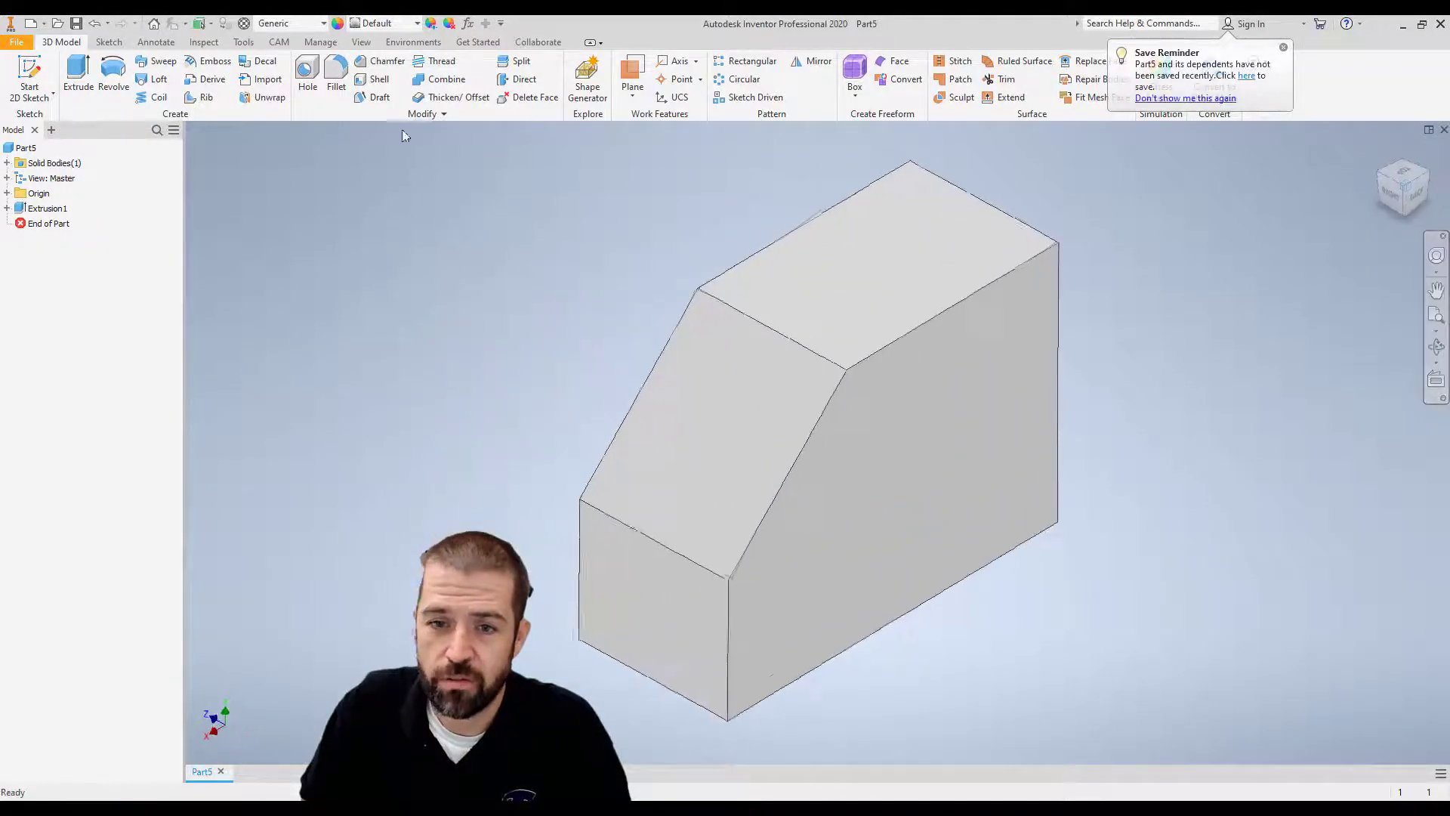
pyautogui.press('s')
pyautogui.click(899, 449)
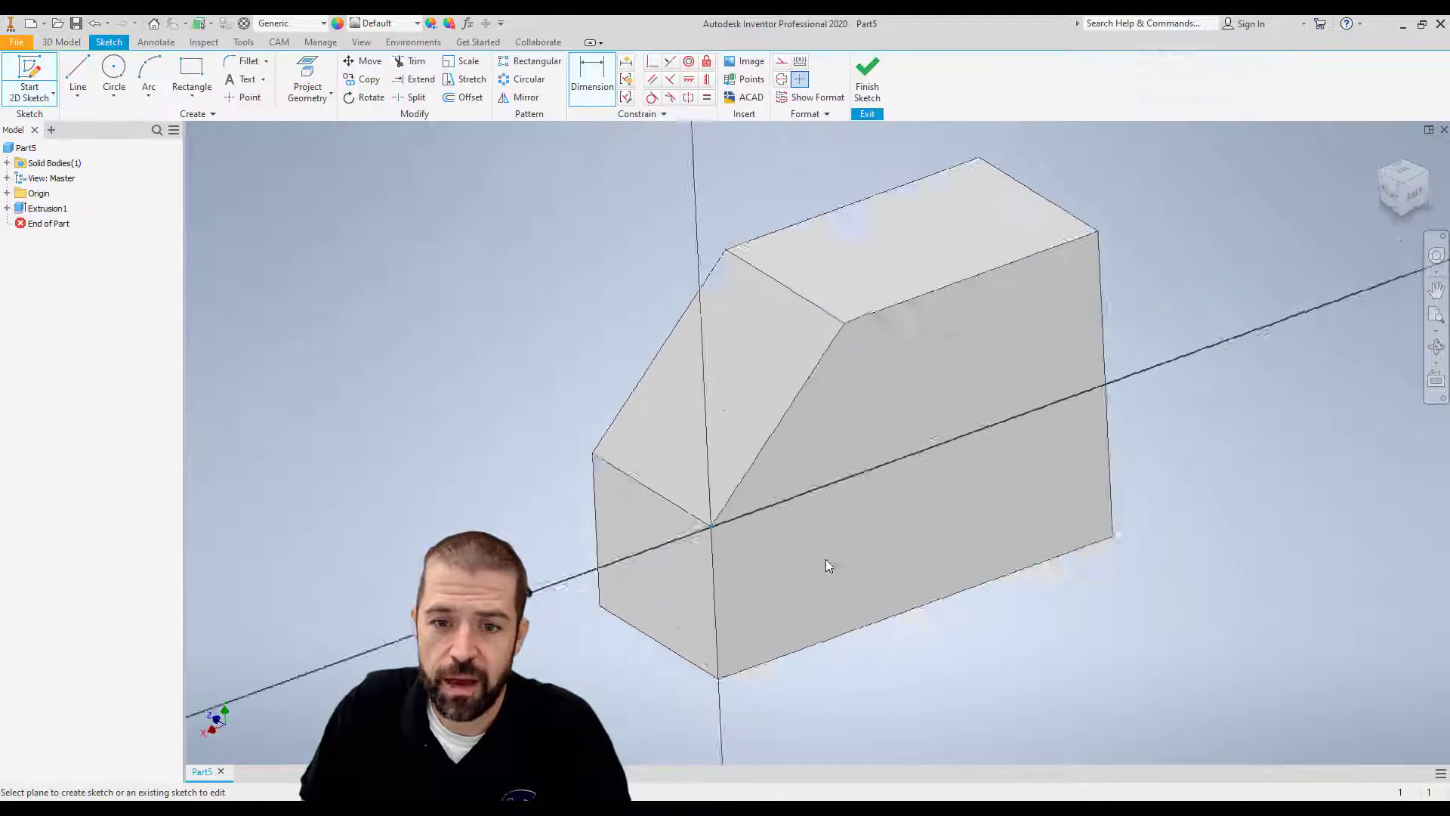
pyautogui.moveTo(876, 432); pyautogui.dragTo(874, 385)
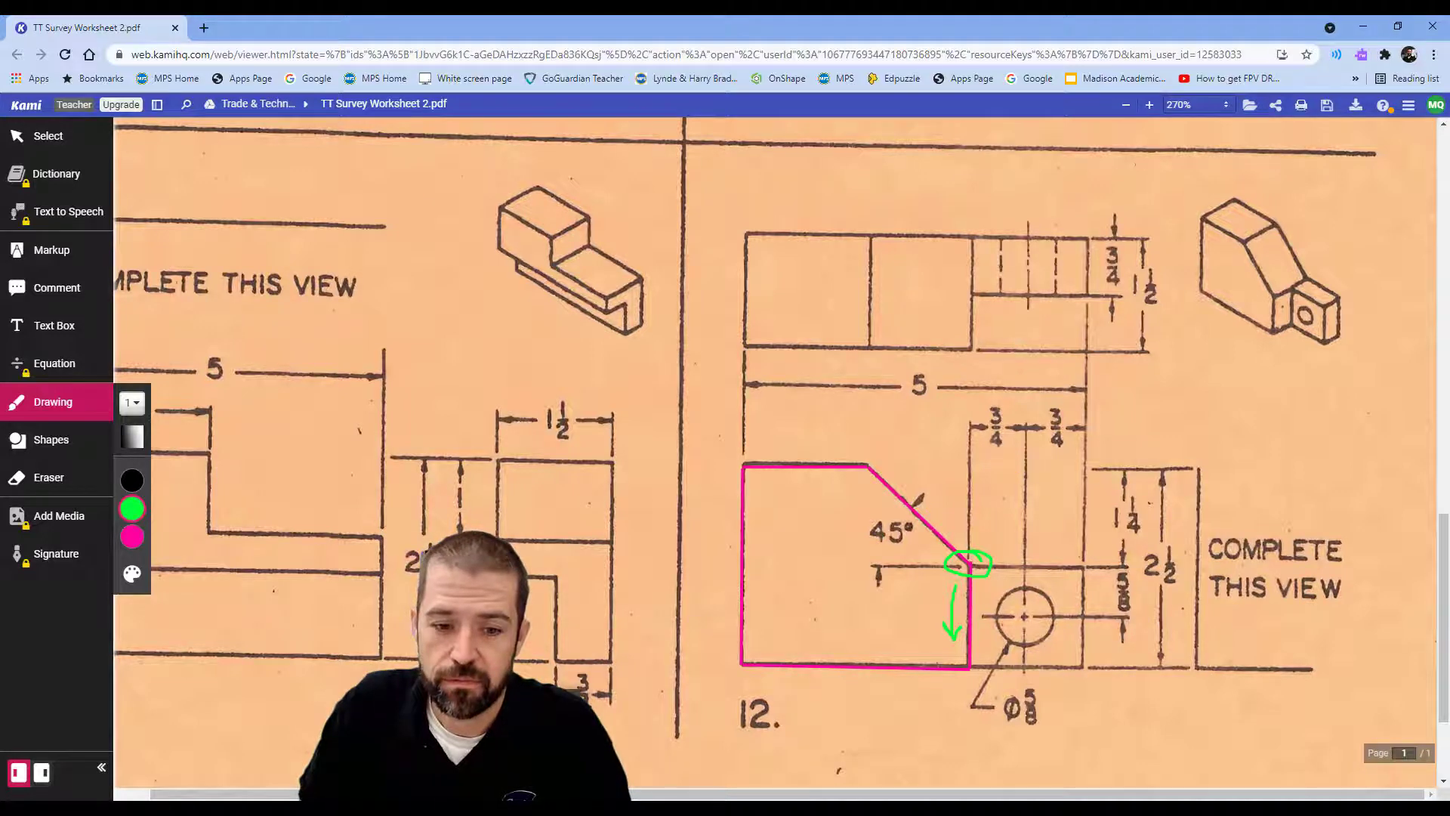
pyautogui.hotkey('alt', 'Tab')
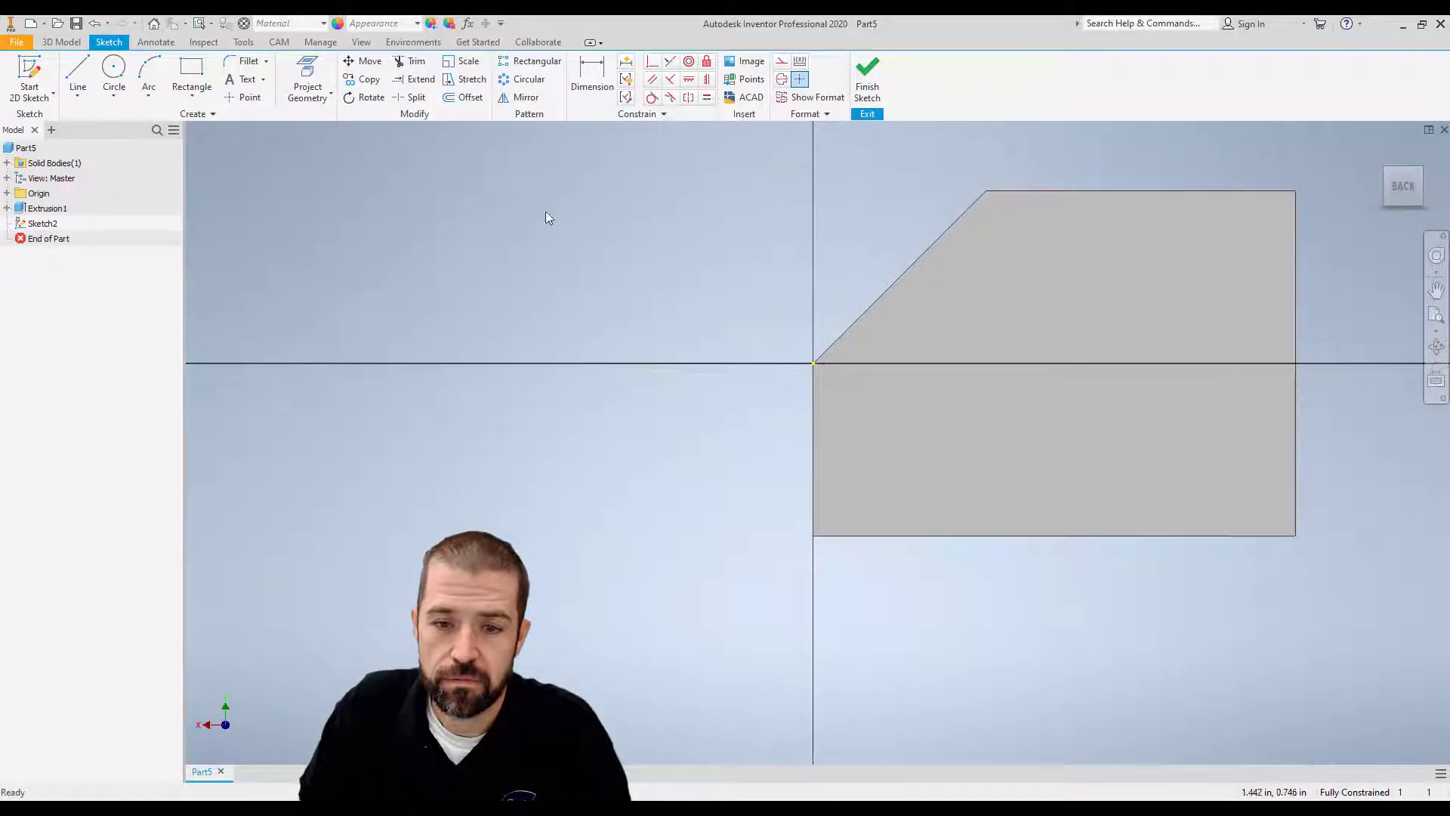
# - Draw a rectangle 1.5 in wide and 1.25 in high from the origin, adjoining the body's short vertical edge
pyautogui.click(196, 69)
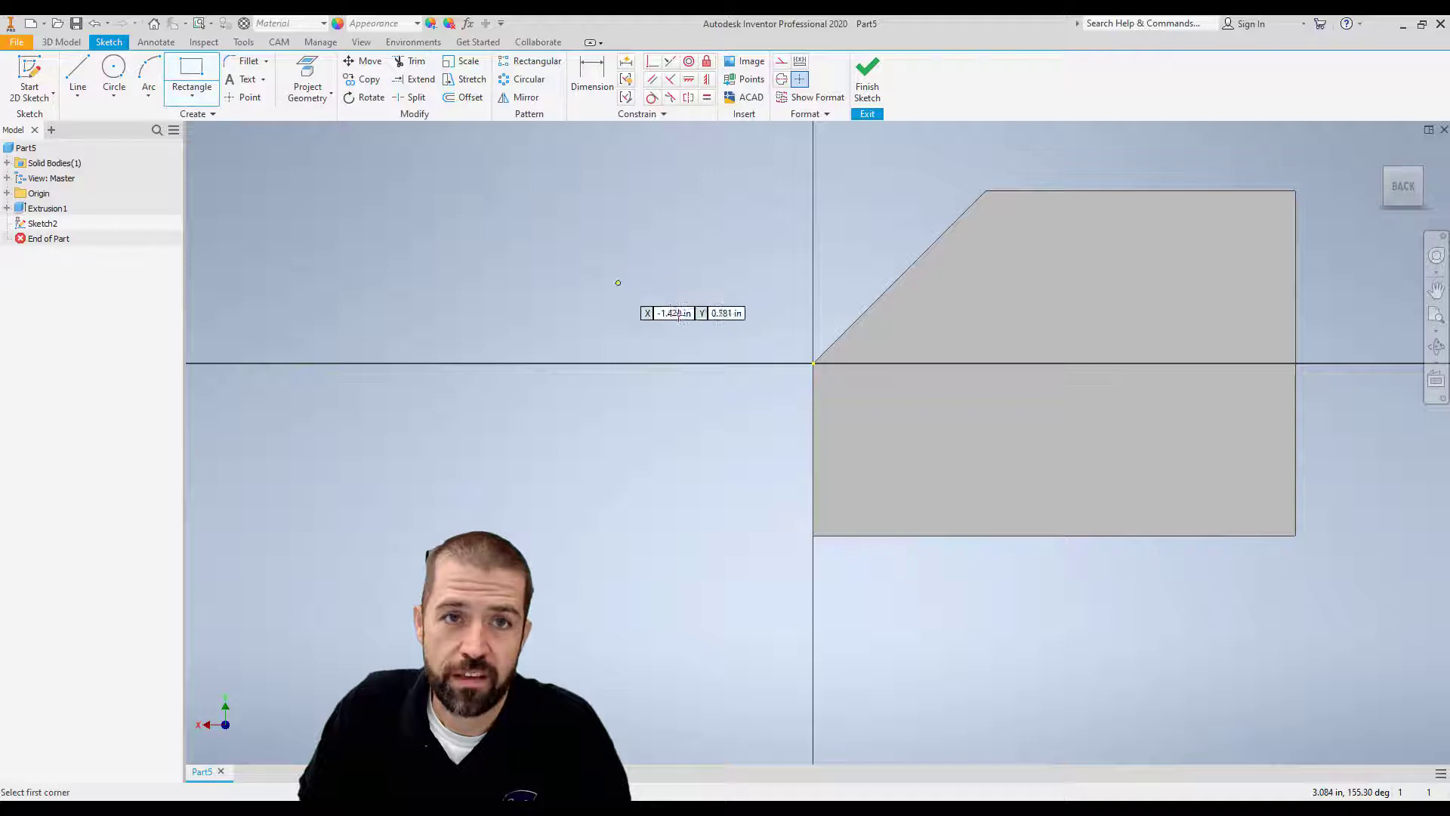
pyautogui.click(812, 363)
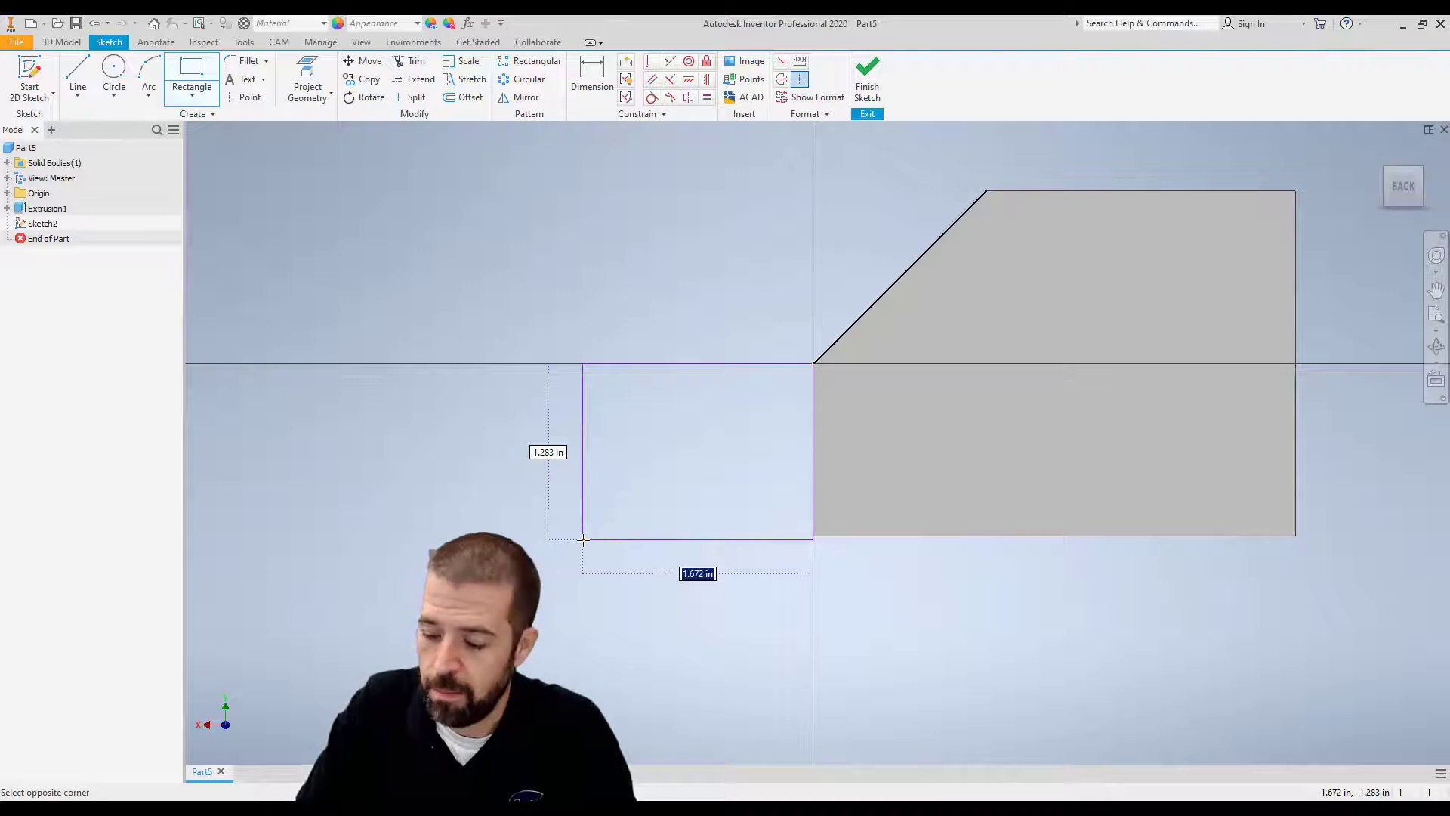
pyautogui.write('1.5')
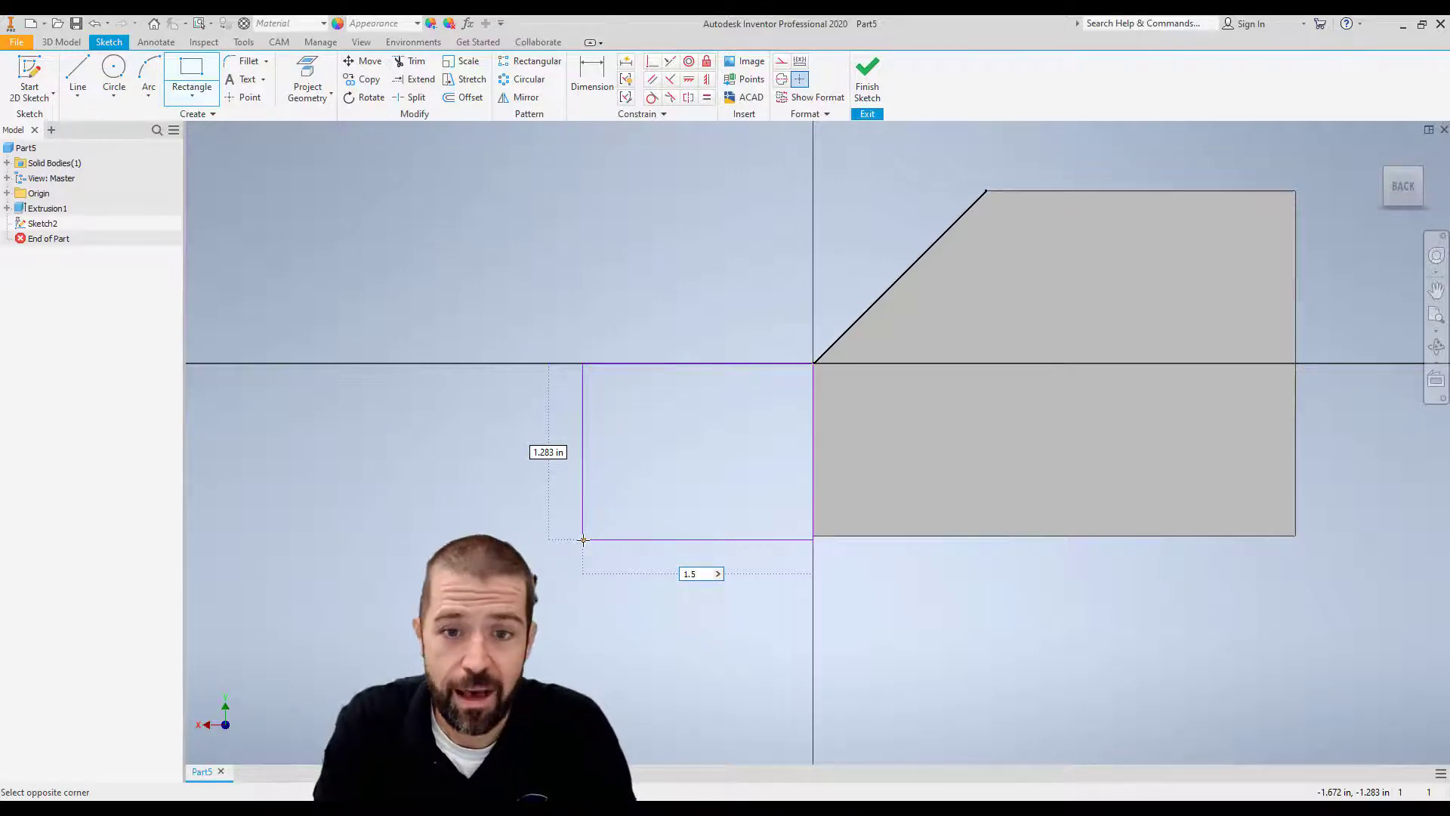
pyautogui.press('Tab')
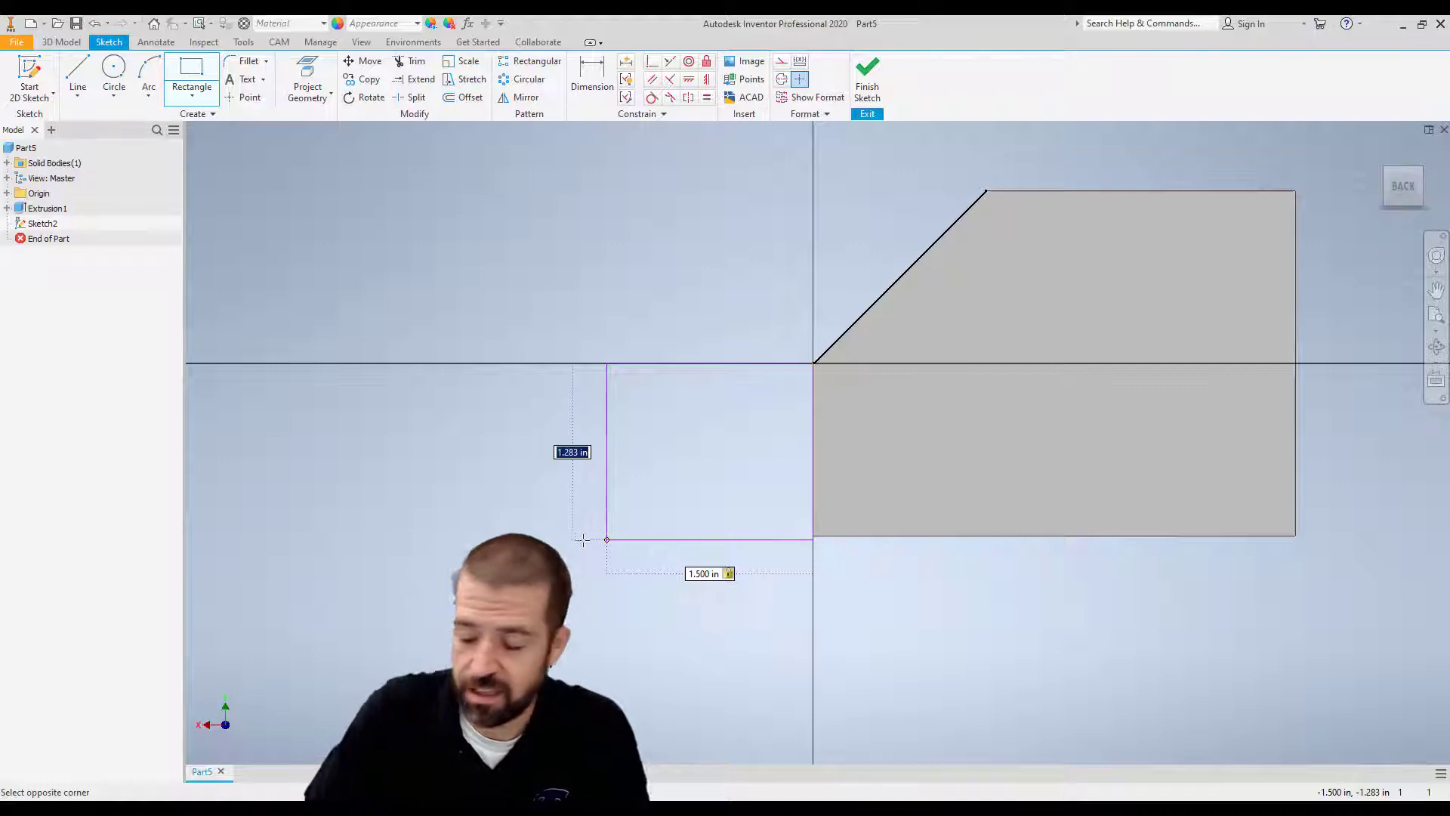
pyautogui.write('1.25')
pyautogui.press('Return')
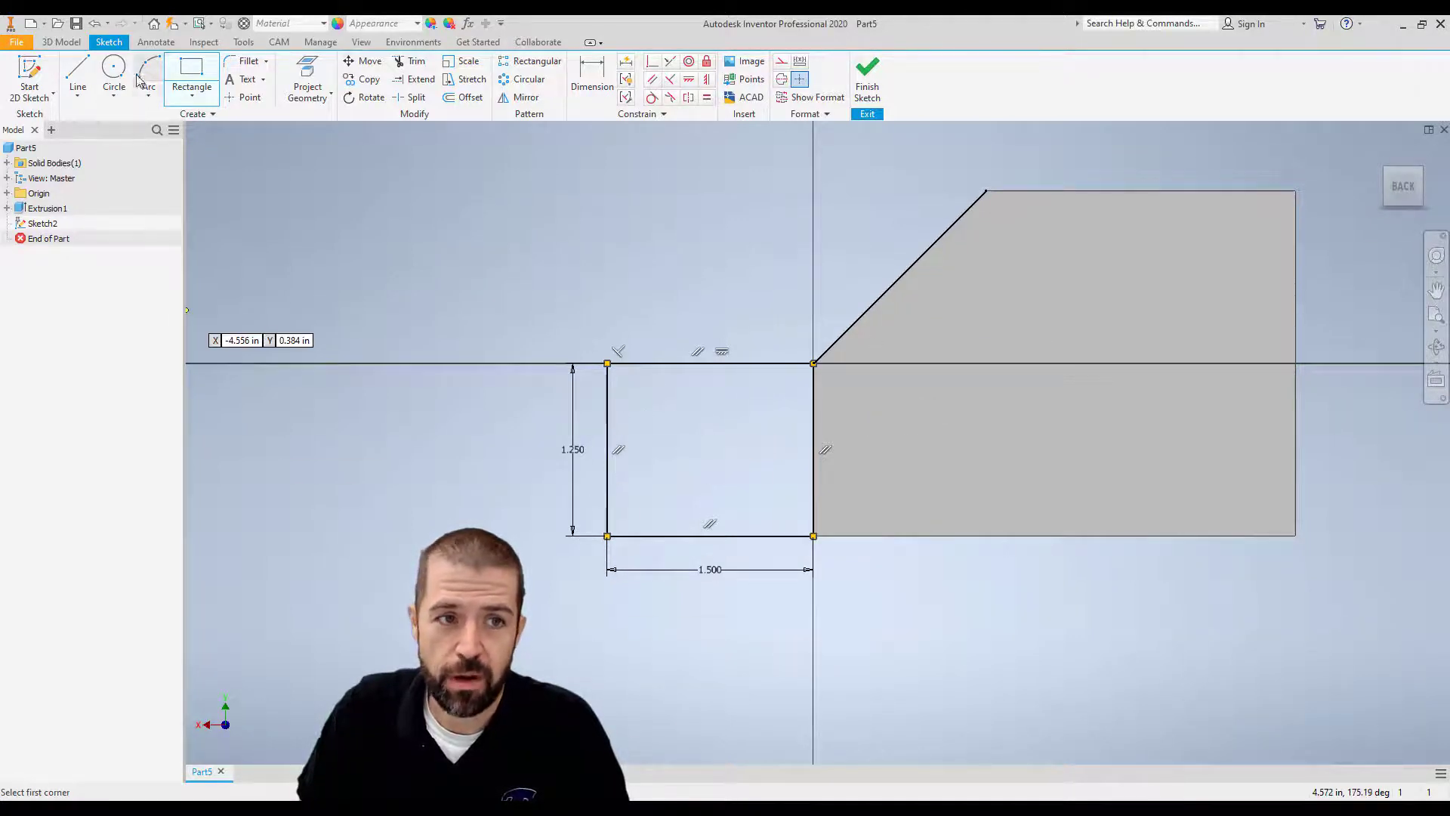
# - Check the hole size on the worksheet and draw a 5/8 in diameter circle at the rectangle's center
pyautogui.click(114, 72)
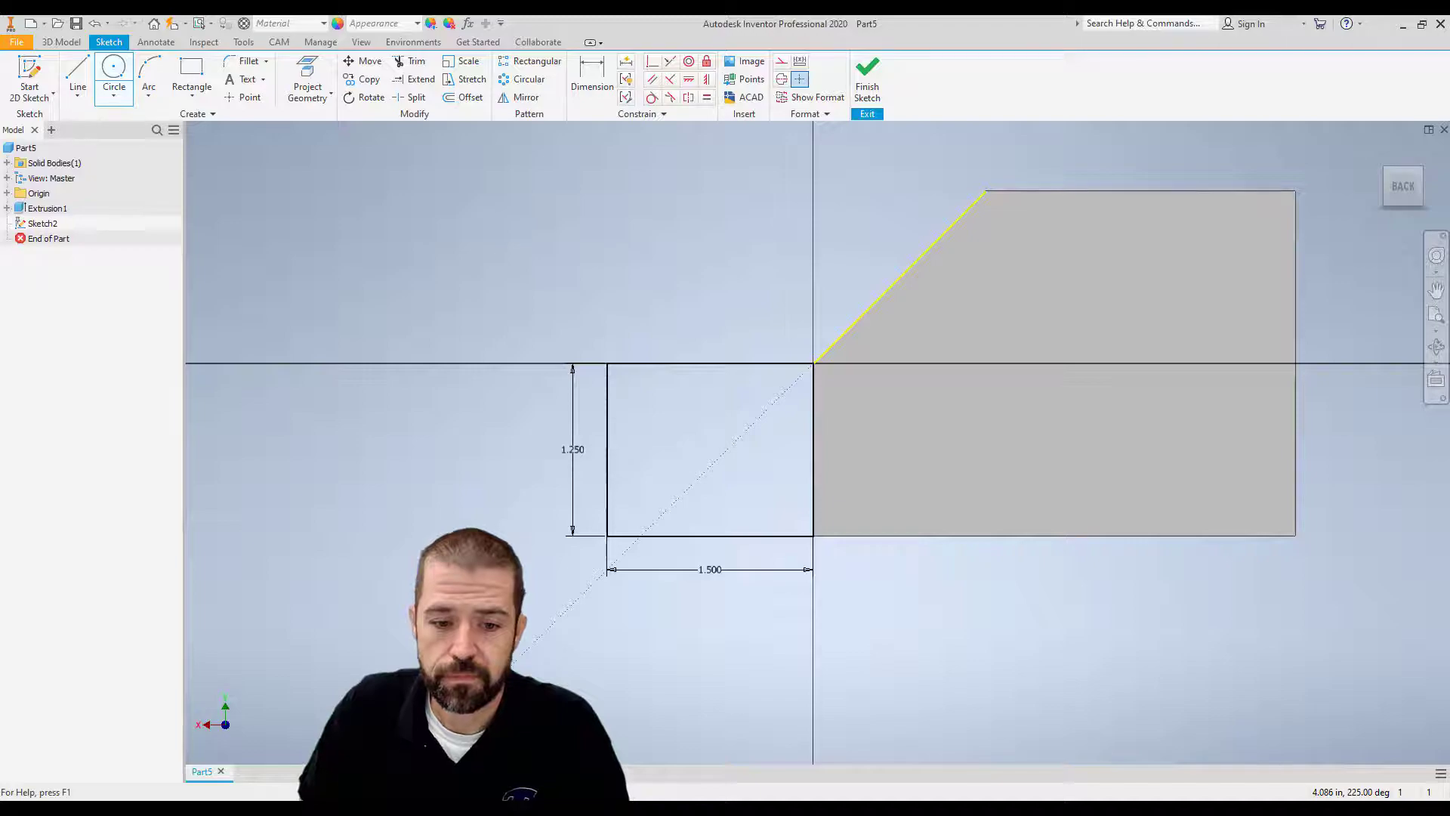
pyautogui.click(470, 810)
pyautogui.click(570, 742)
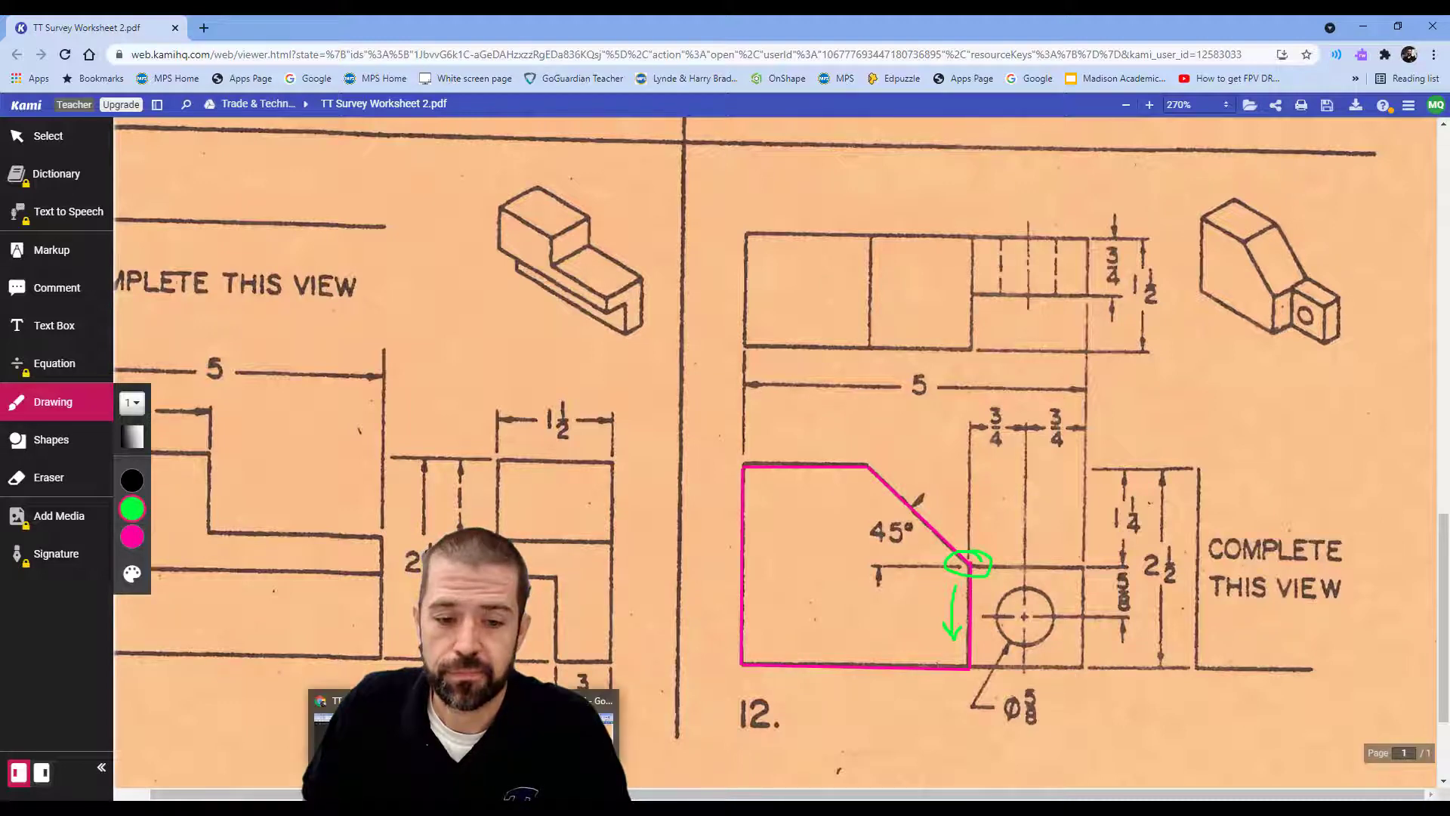
pyautogui.click(502, 810)
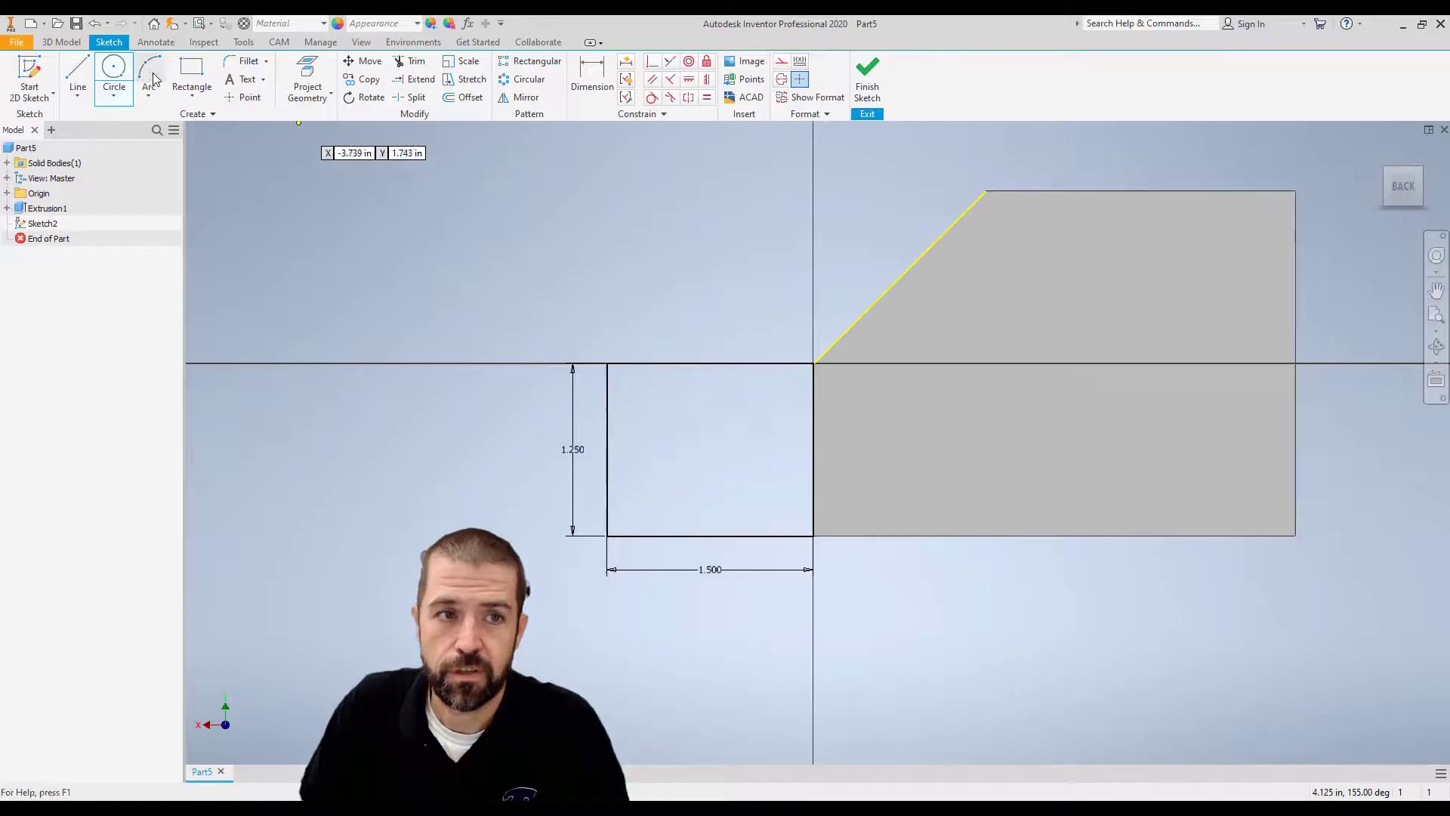
pyautogui.click(115, 71)
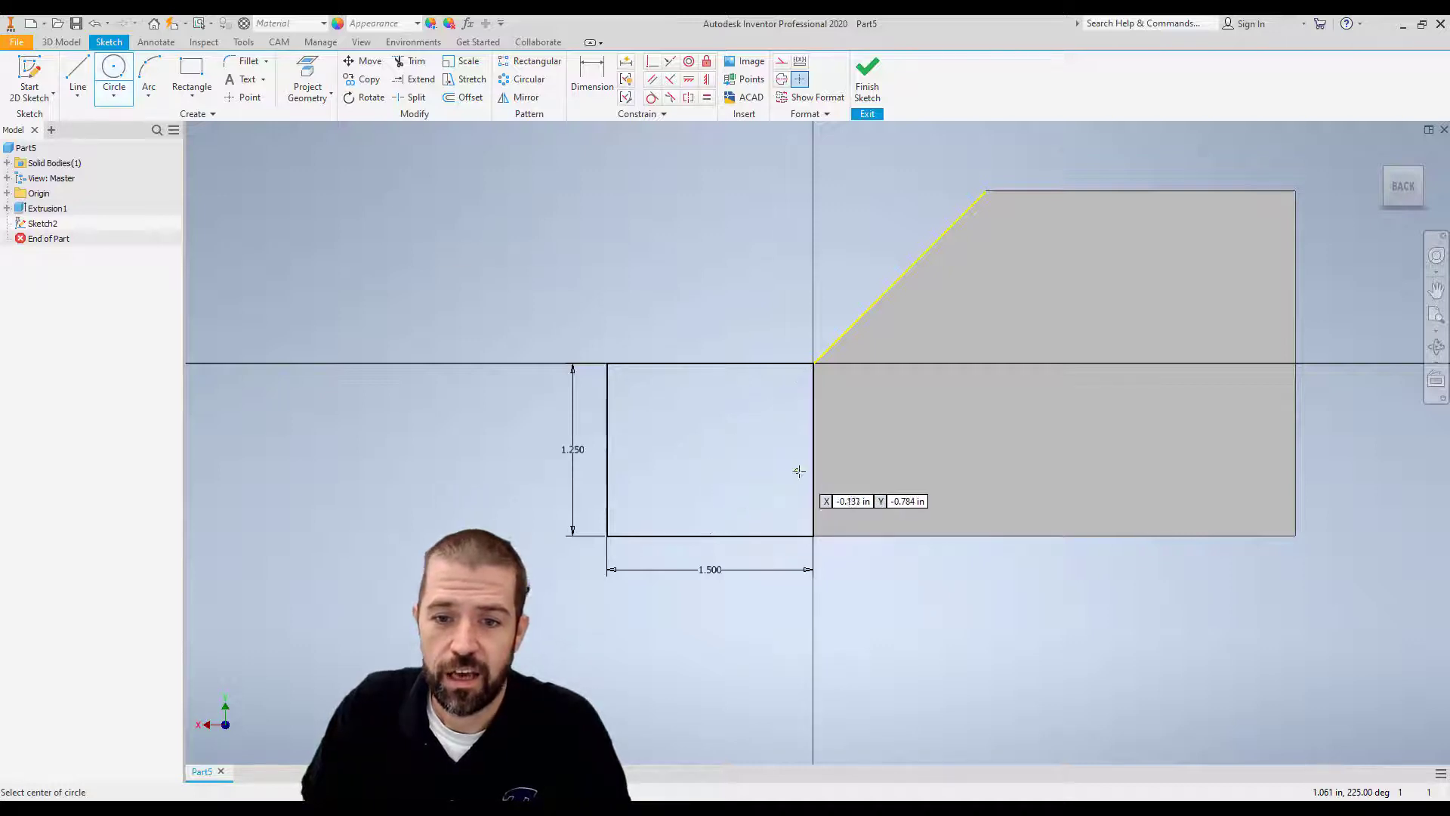
pyautogui.click(711, 450)
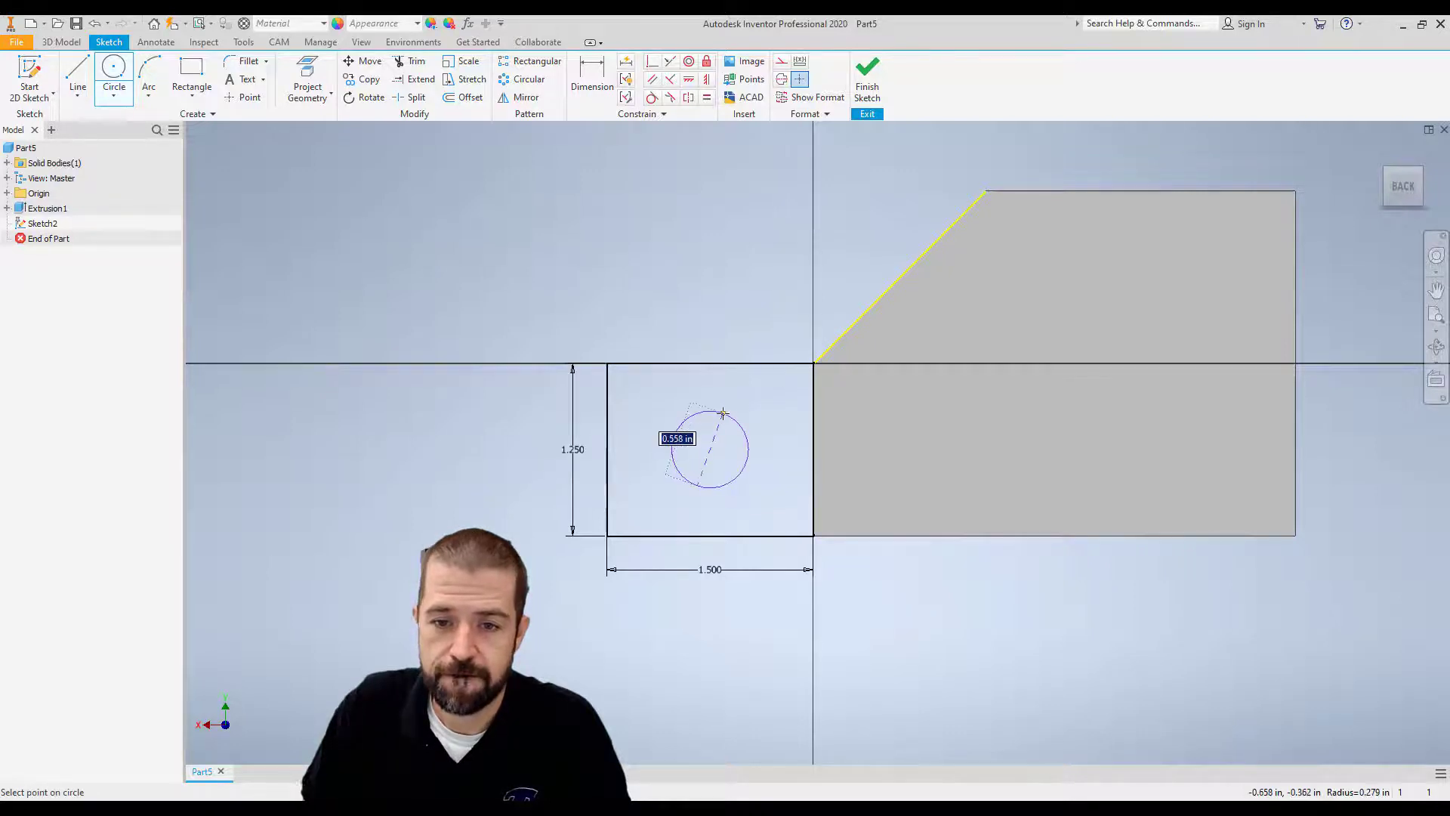
pyautogui.write('5/8')
pyautogui.press('Return')
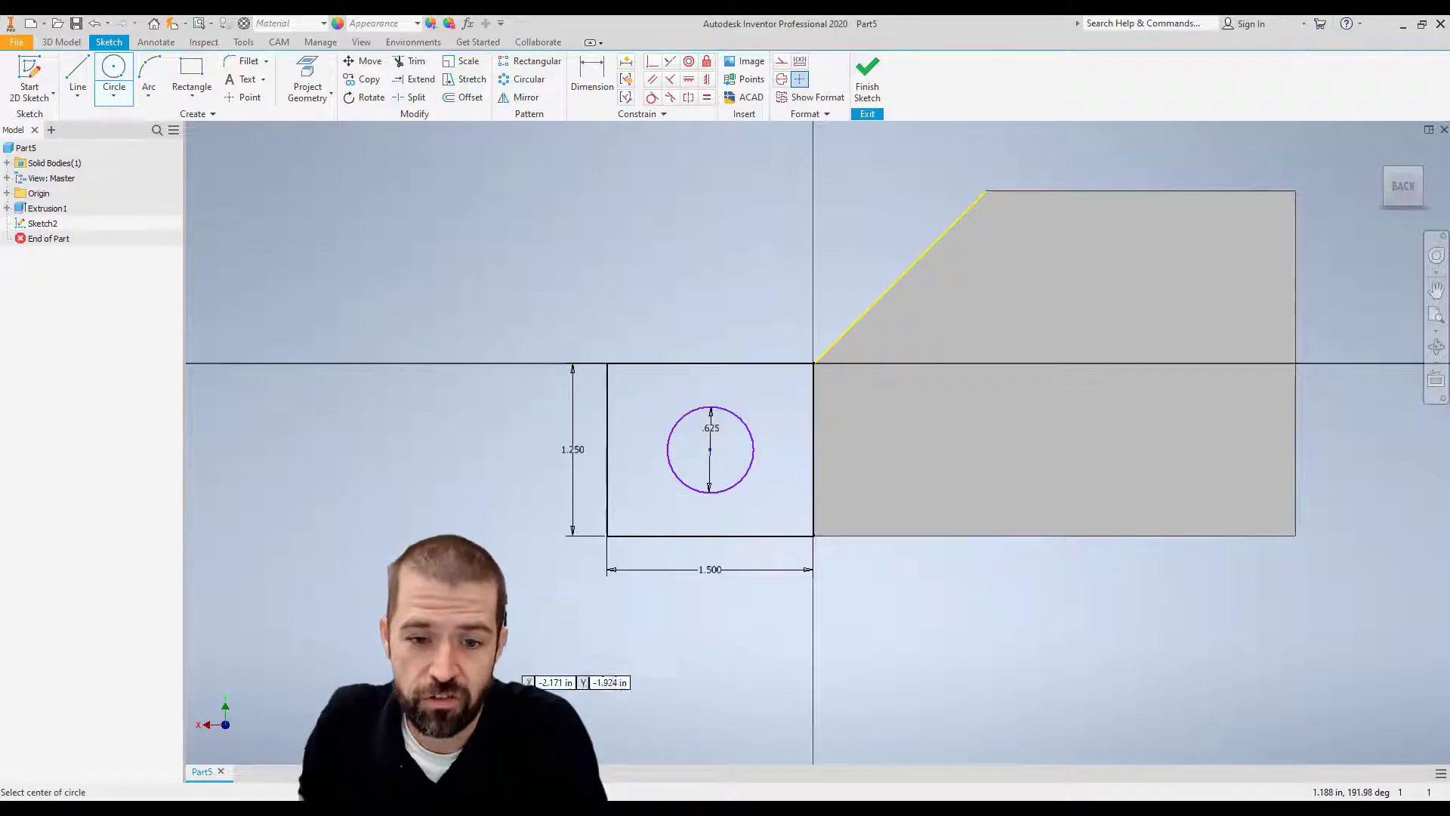
# - Check the hole location on the worksheet and dimension the circle's center 3/4 in from the rectangle's edge along the main body
pyautogui.moveTo(466, 808)
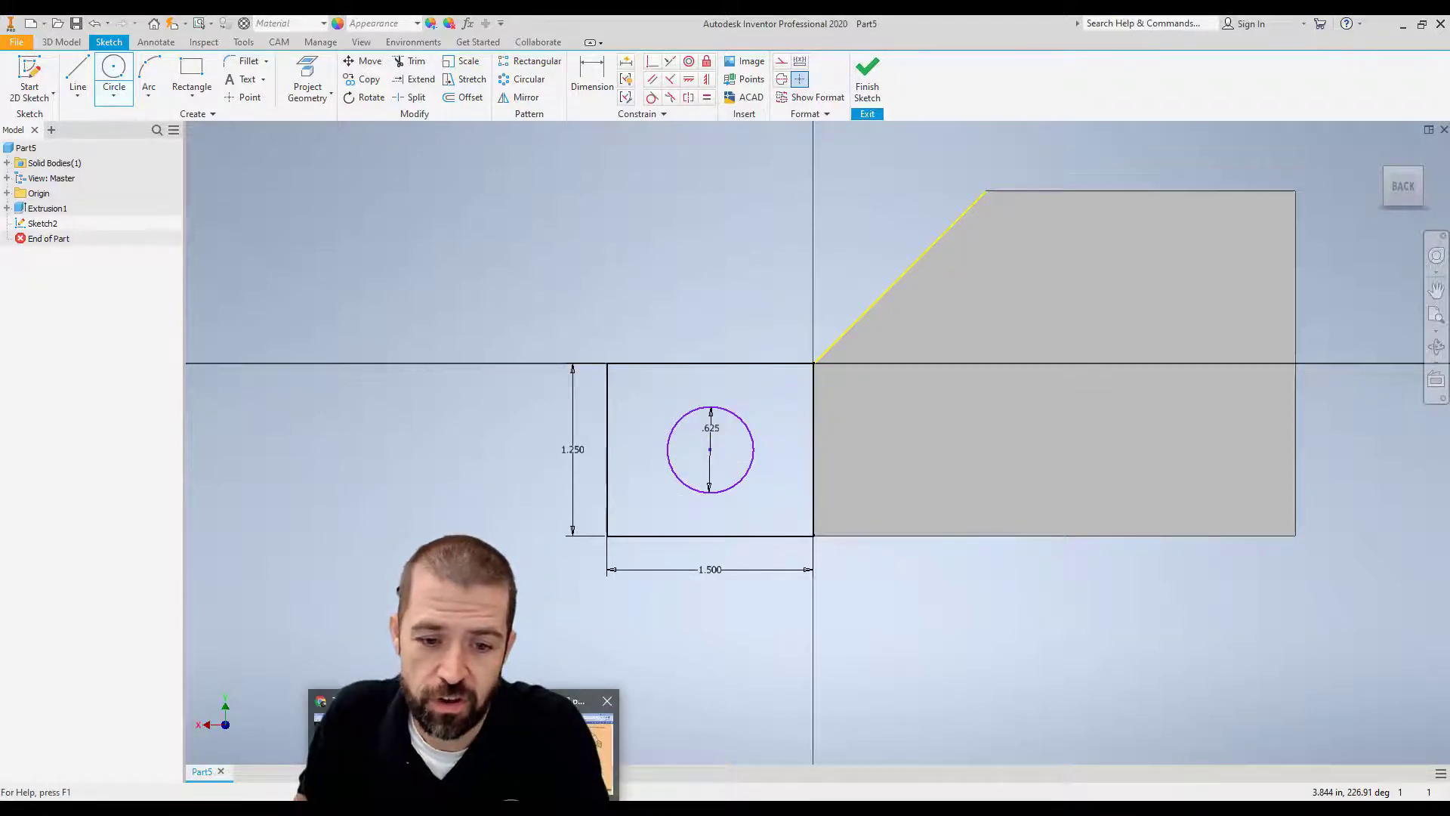
pyautogui.click(389, 748)
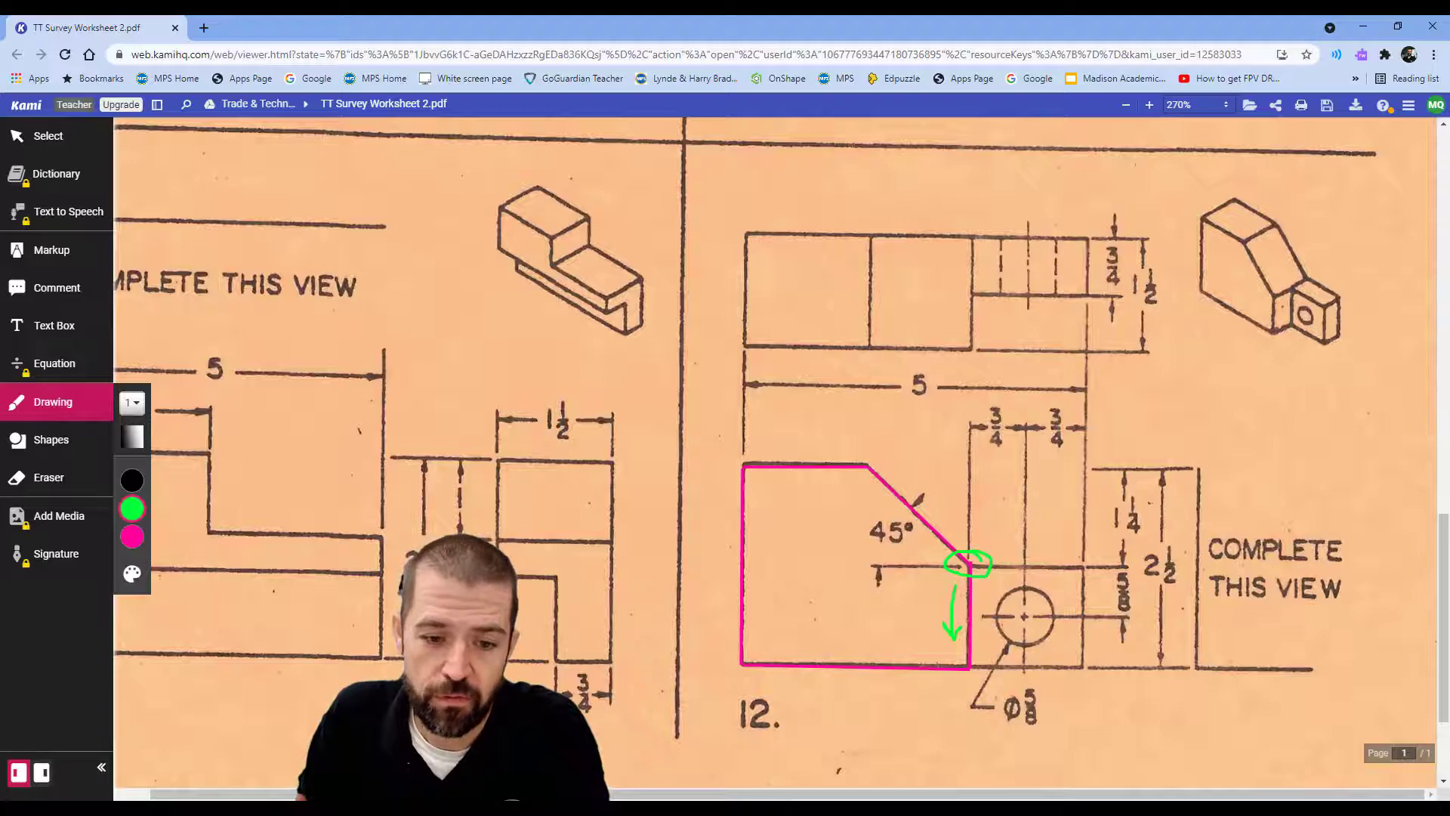
pyautogui.click(1363, 27)
pyautogui.click(592, 69)
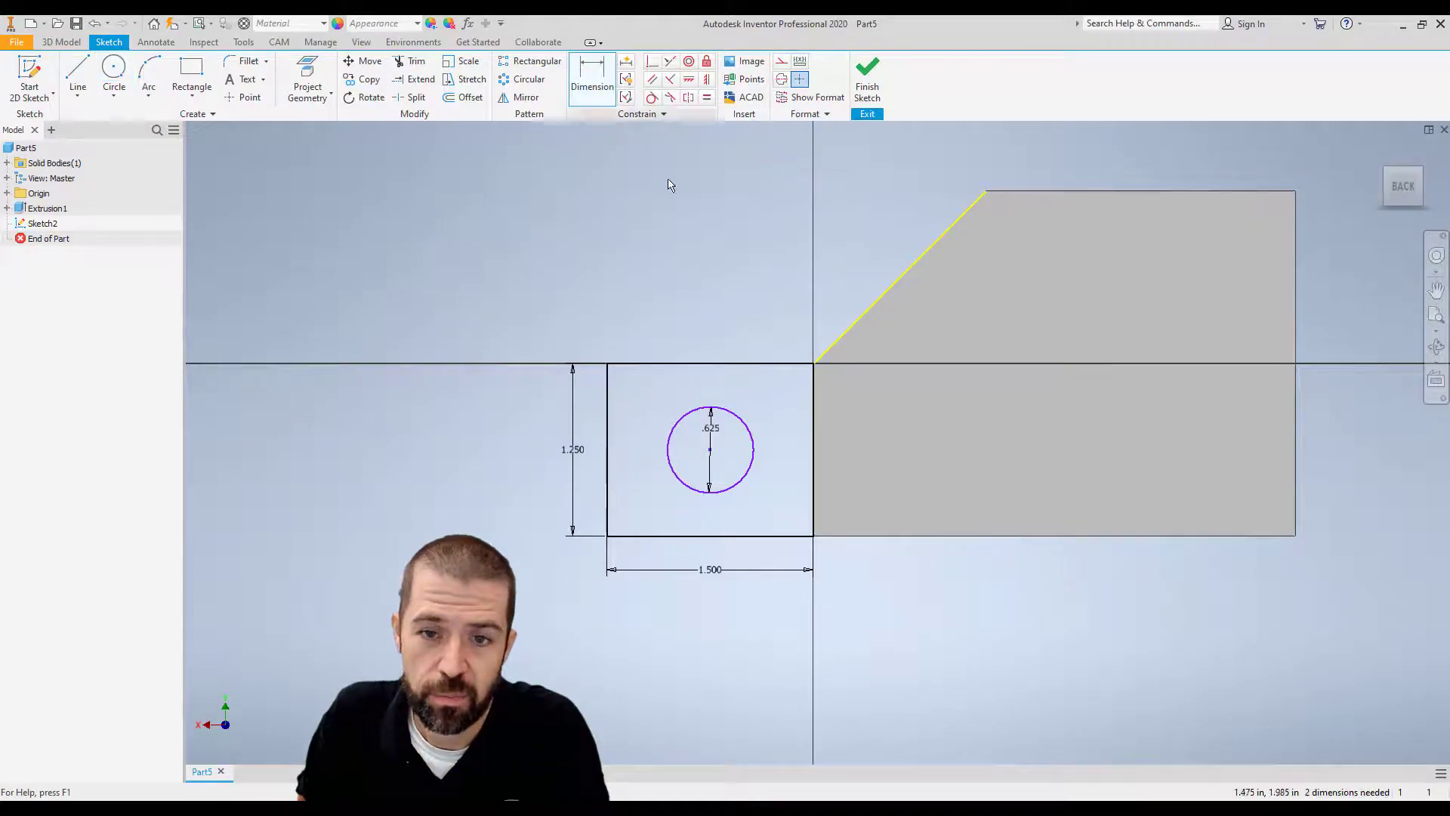
pyautogui.click(812, 435)
pyautogui.click(710, 449)
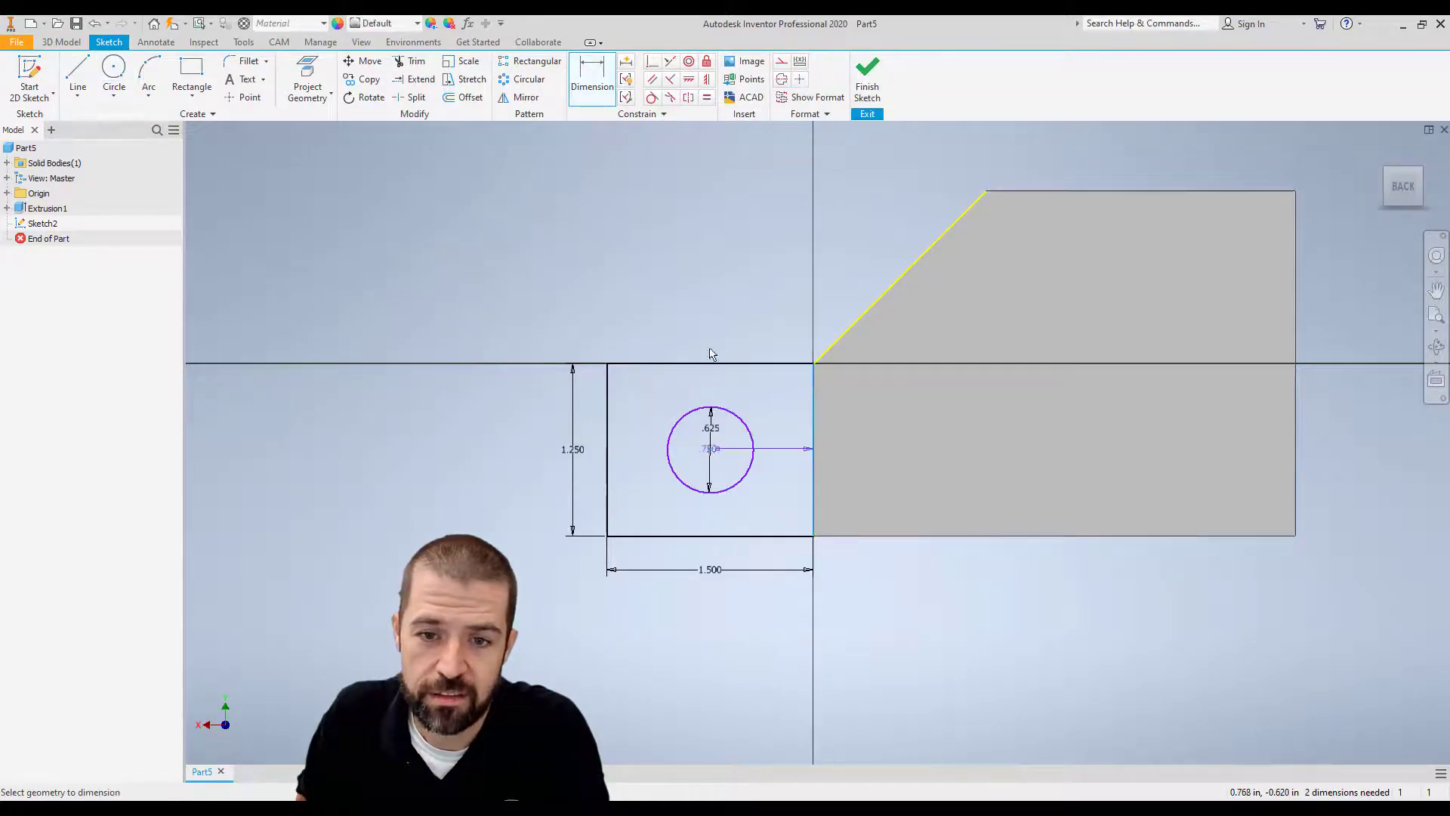
pyautogui.click(706, 309)
pyautogui.write('3')
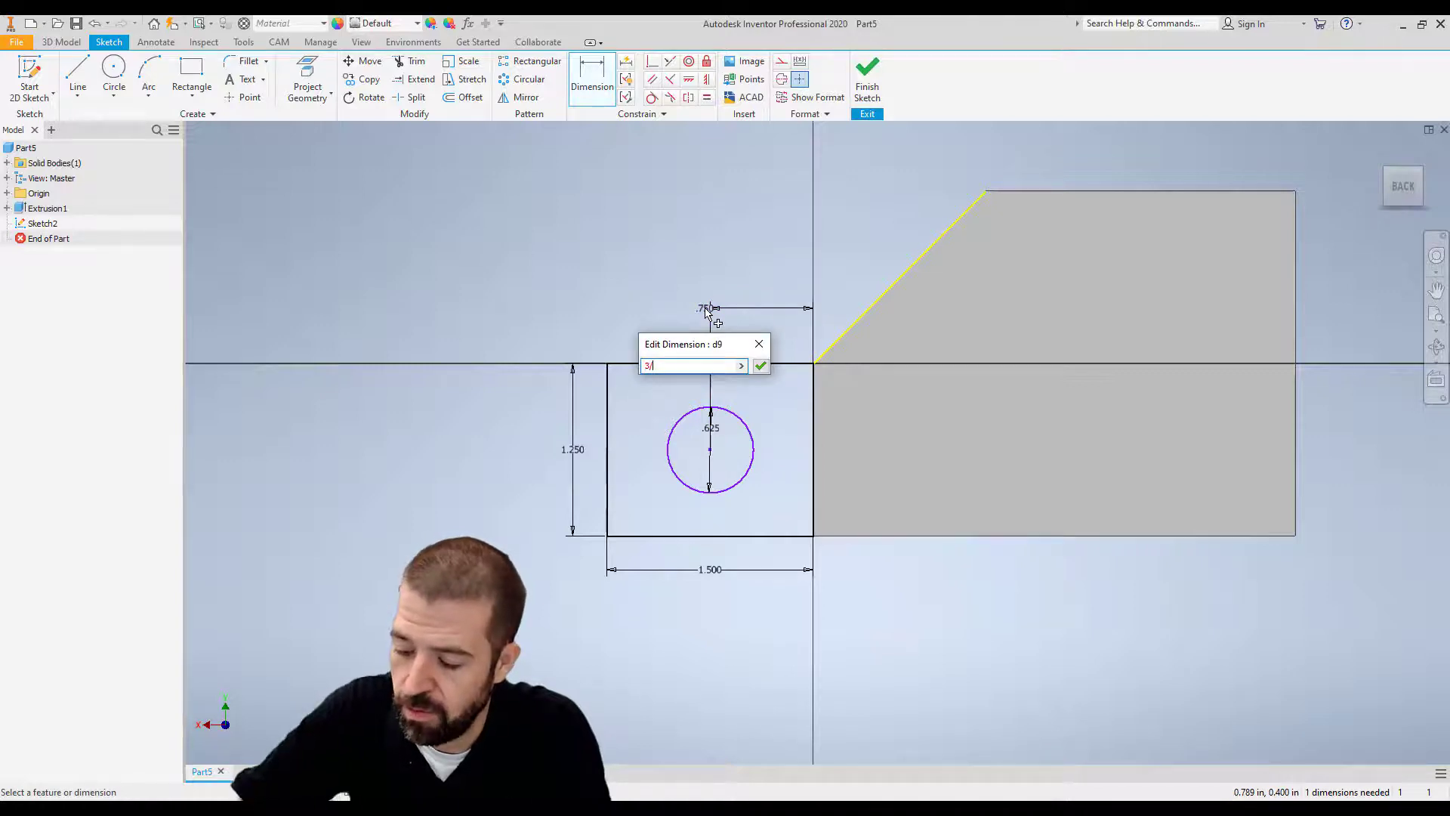
pyautogui.write('/4')
pyautogui.press('Return')
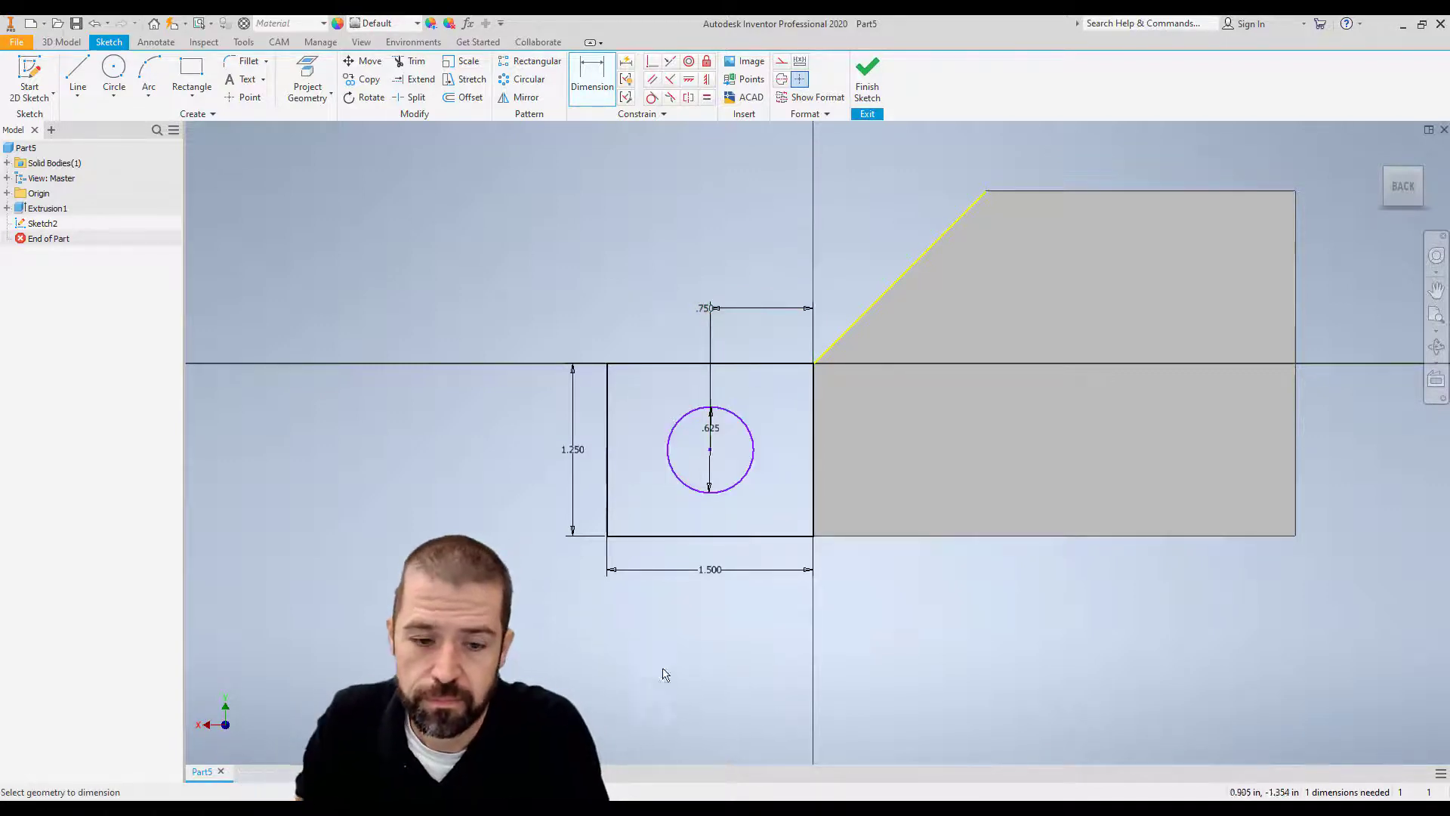
# - Check the worksheet, dimension the circle's center 5/8 in below the rectangle's upper edge, and finish the sketch
pyautogui.moveTo(464, 808)
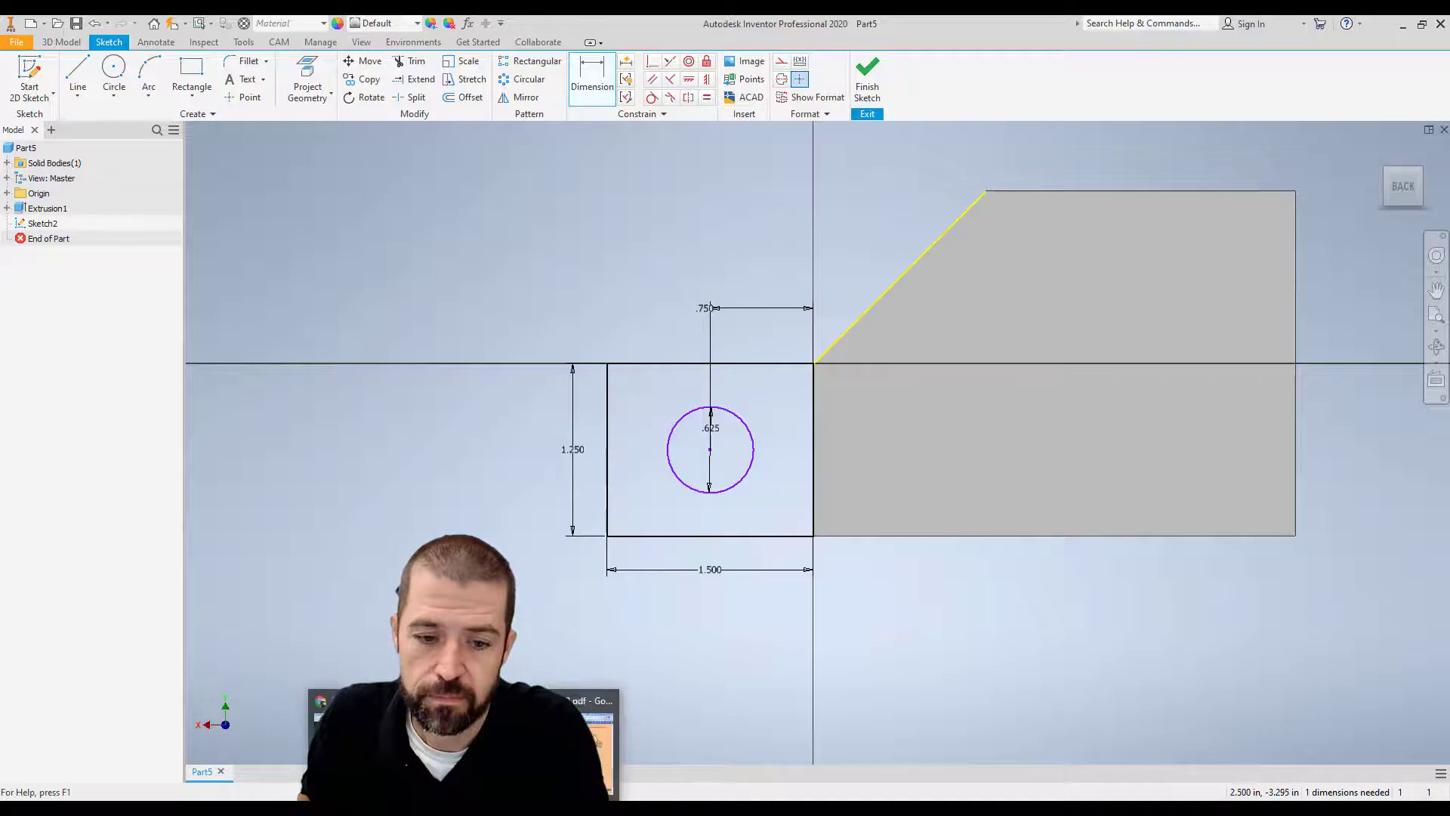
pyautogui.click(464, 740)
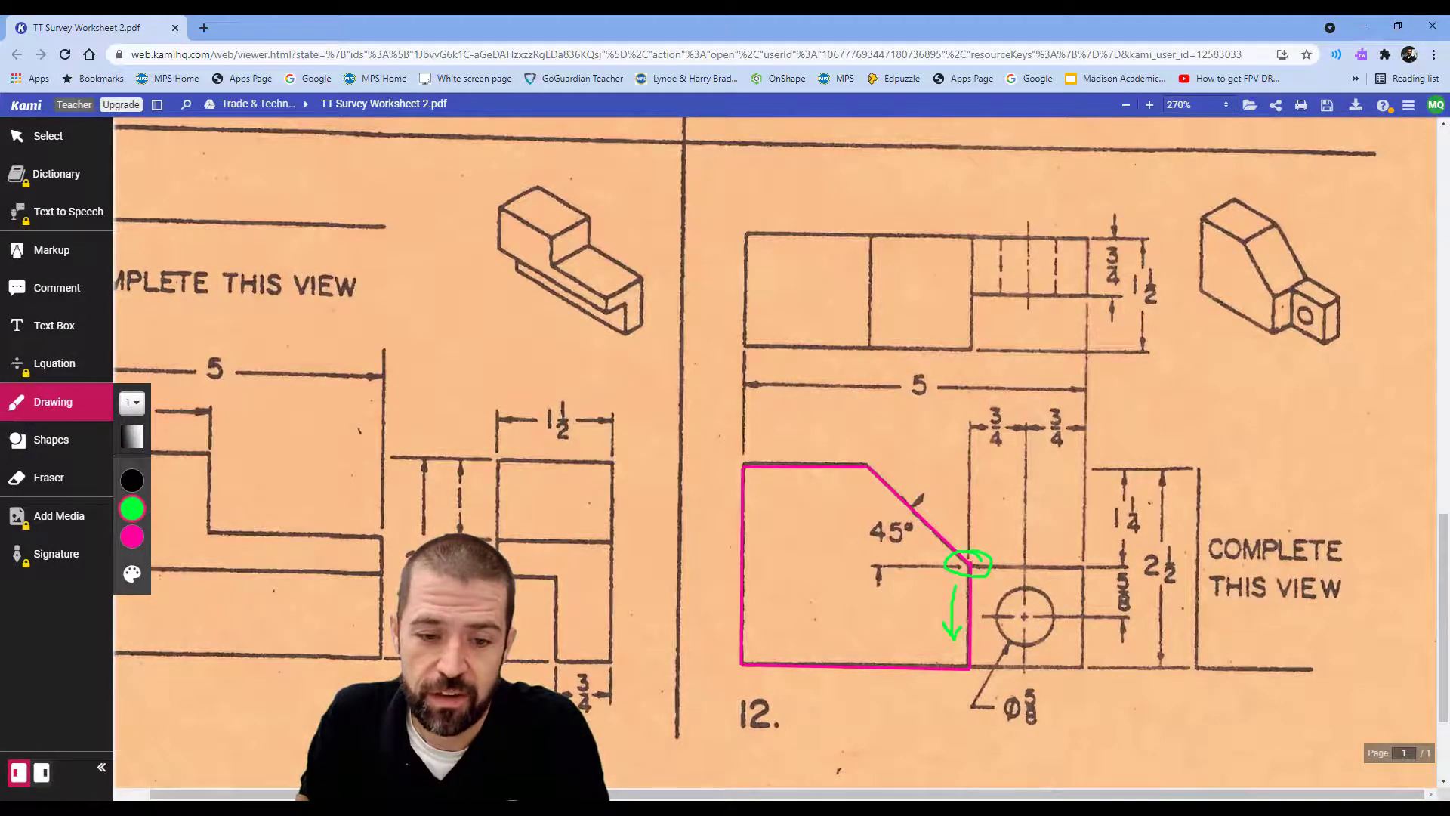
pyautogui.hotkey('alt', 'Tab')
pyautogui.click(760, 364)
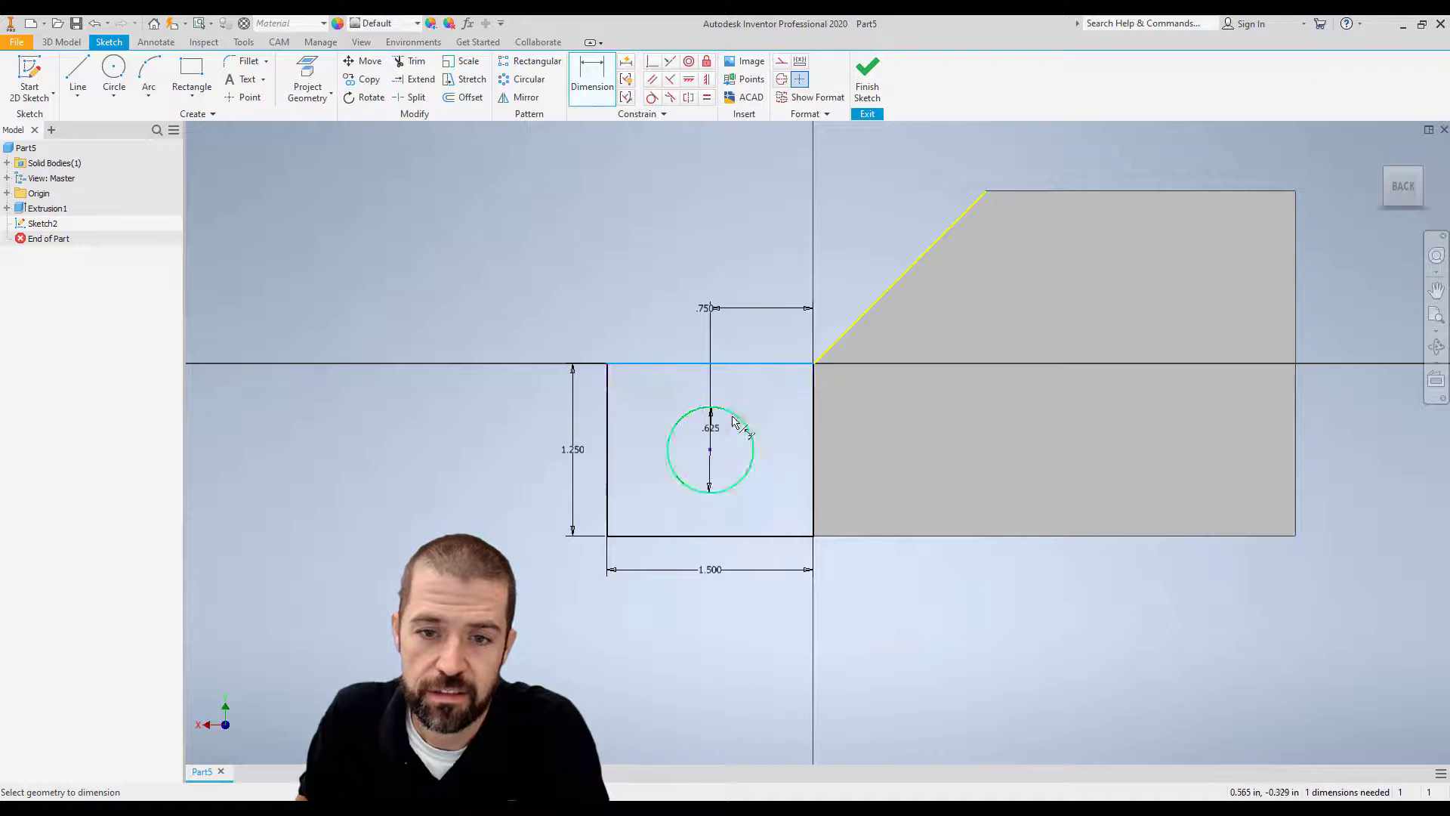
pyautogui.click(734, 421)
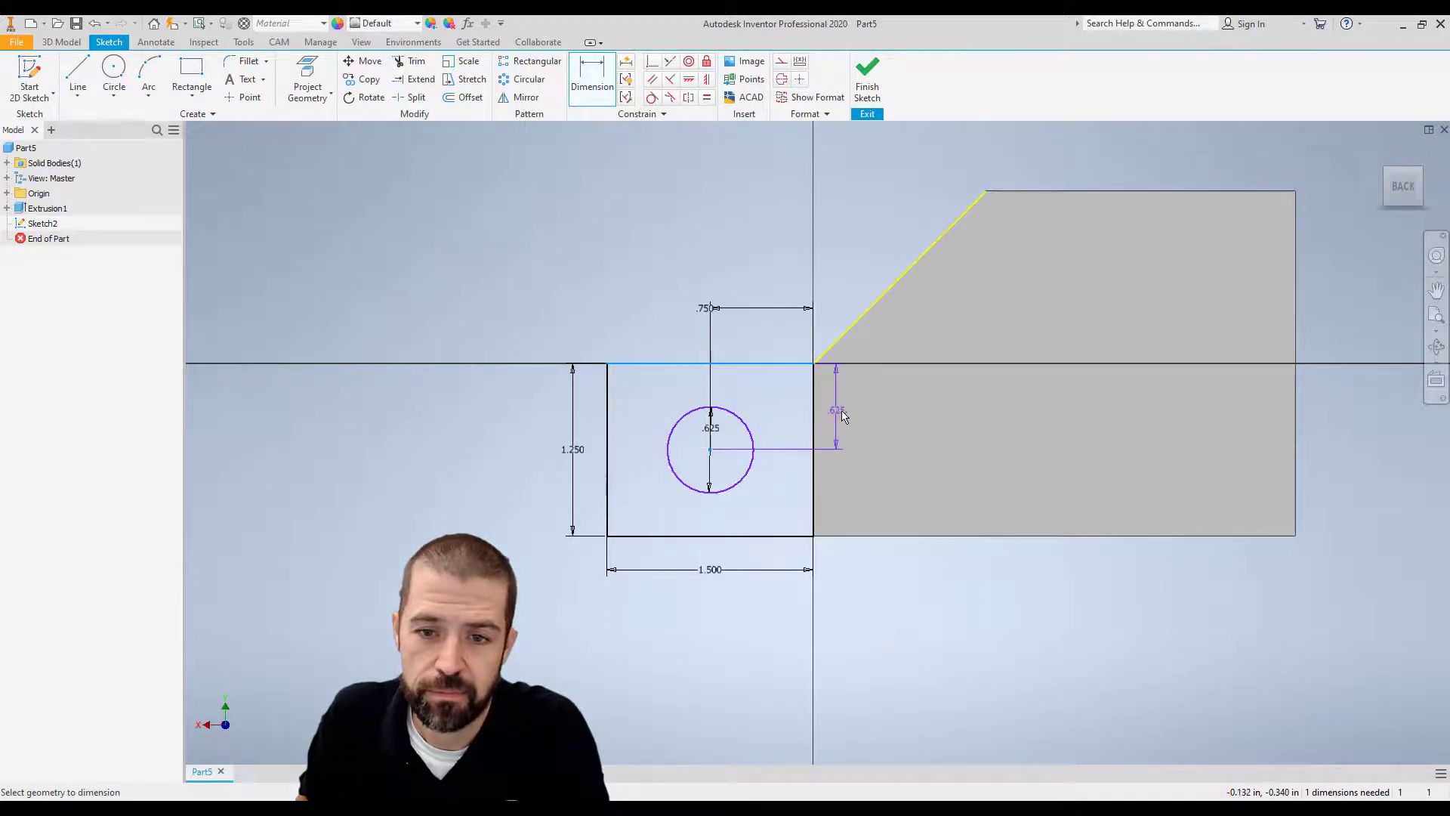
pyautogui.click(847, 415)
pyautogui.write('5/8')
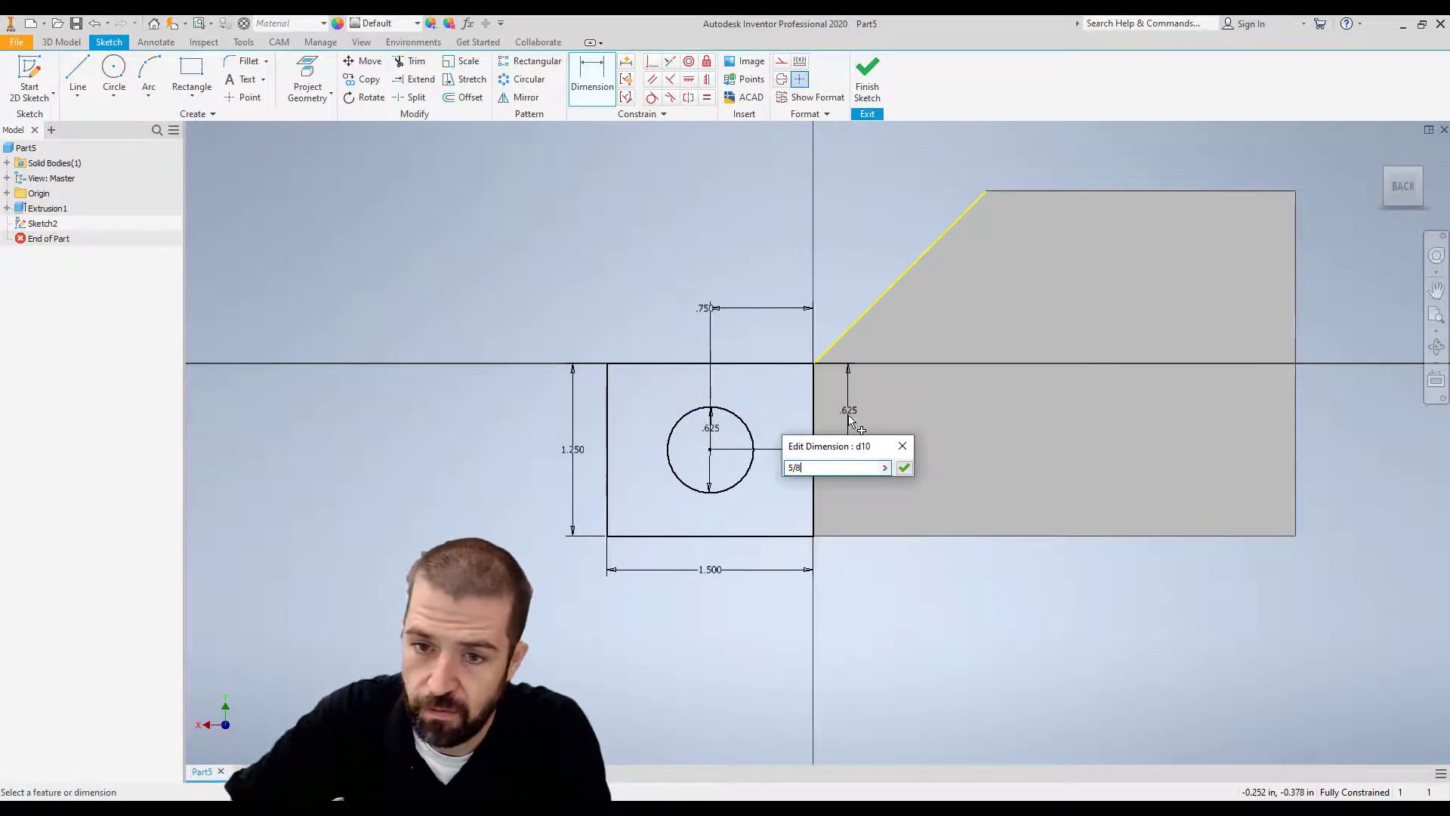
pyautogui.press('Return')
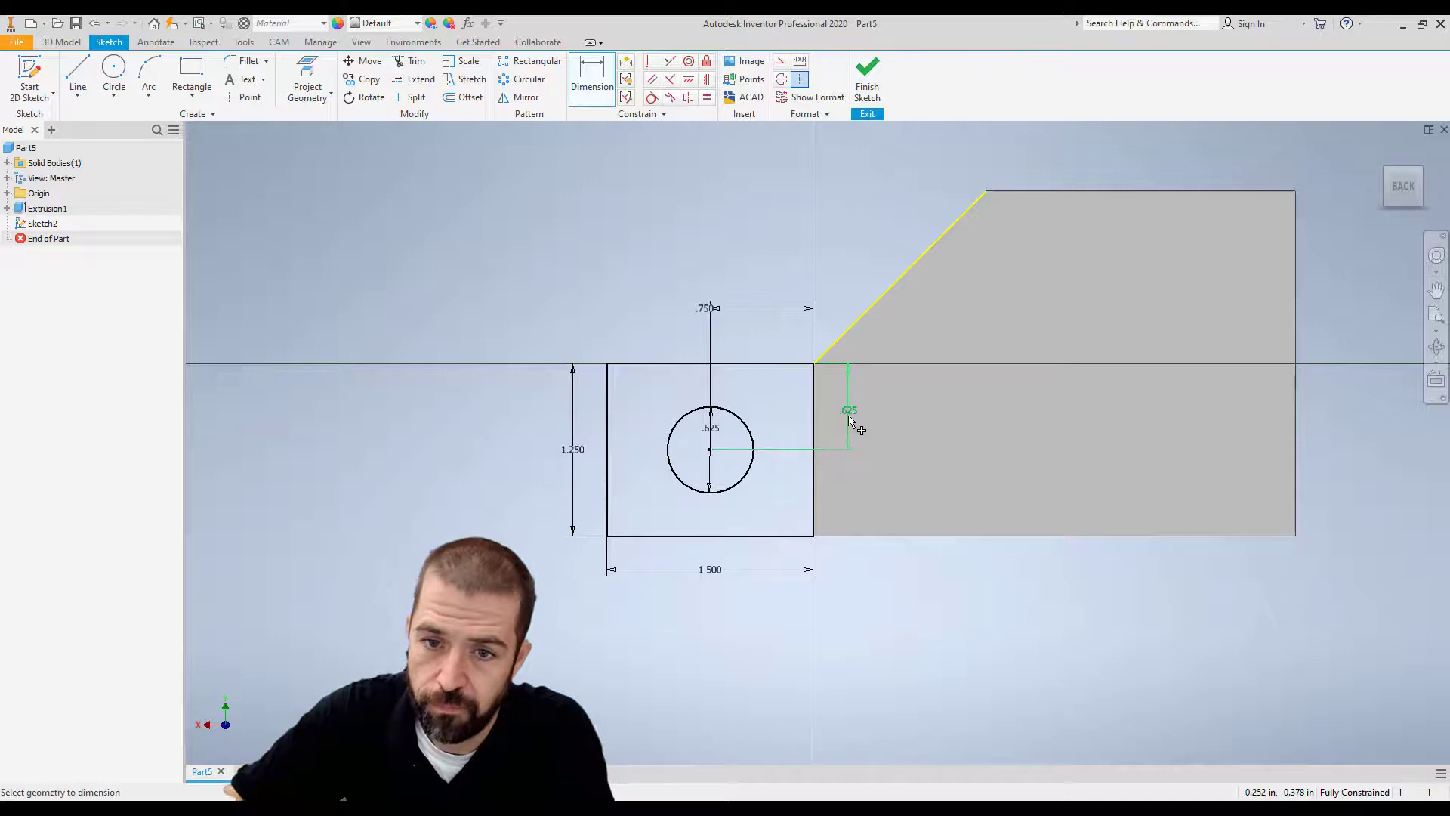
pyautogui.click(867, 89)
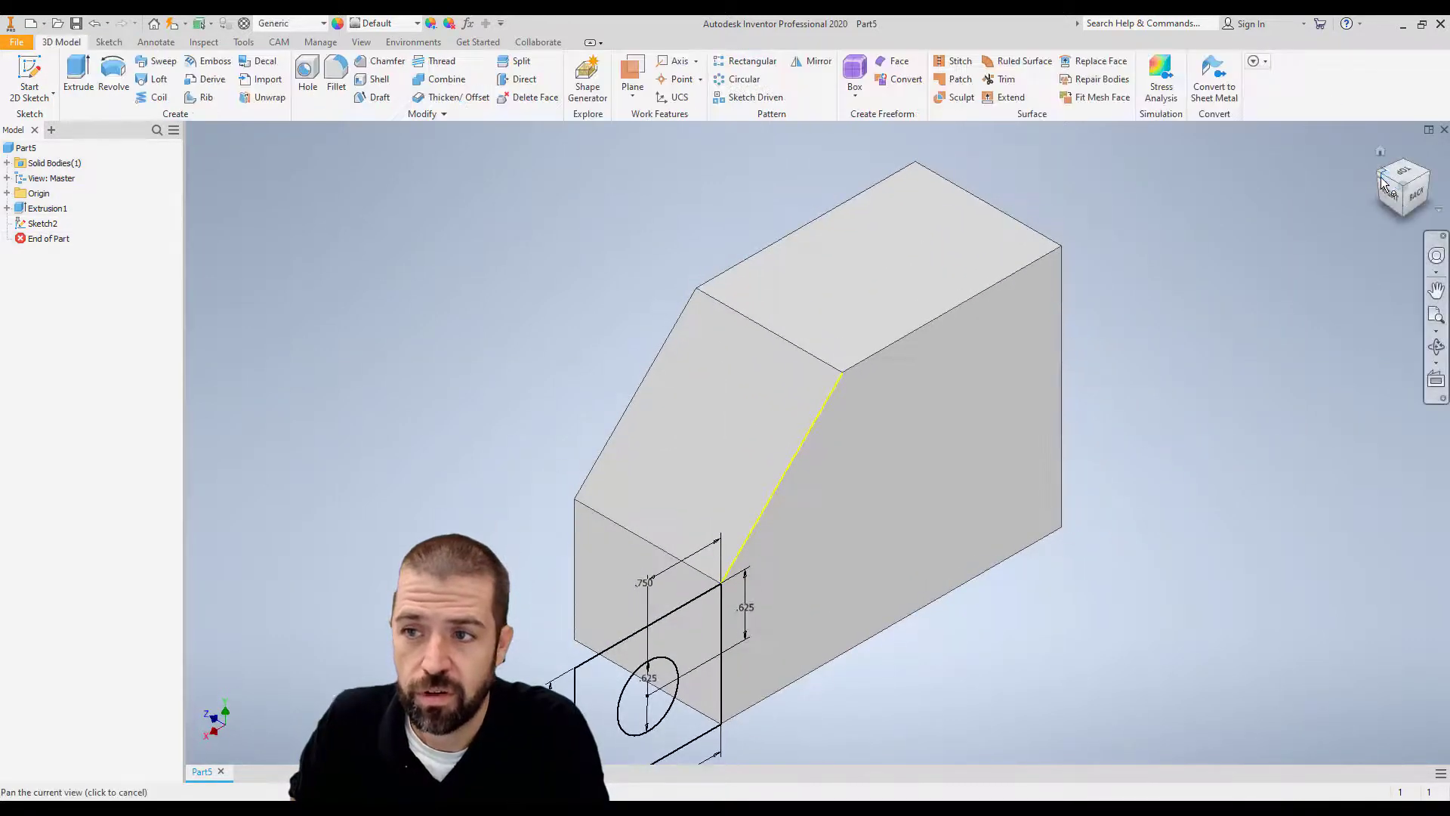
# - Check the block's depth on the worksheet and extrude the rectangle without the circle 3/4 in, flipped towards the main body's front
pyautogui.click(1380, 179)
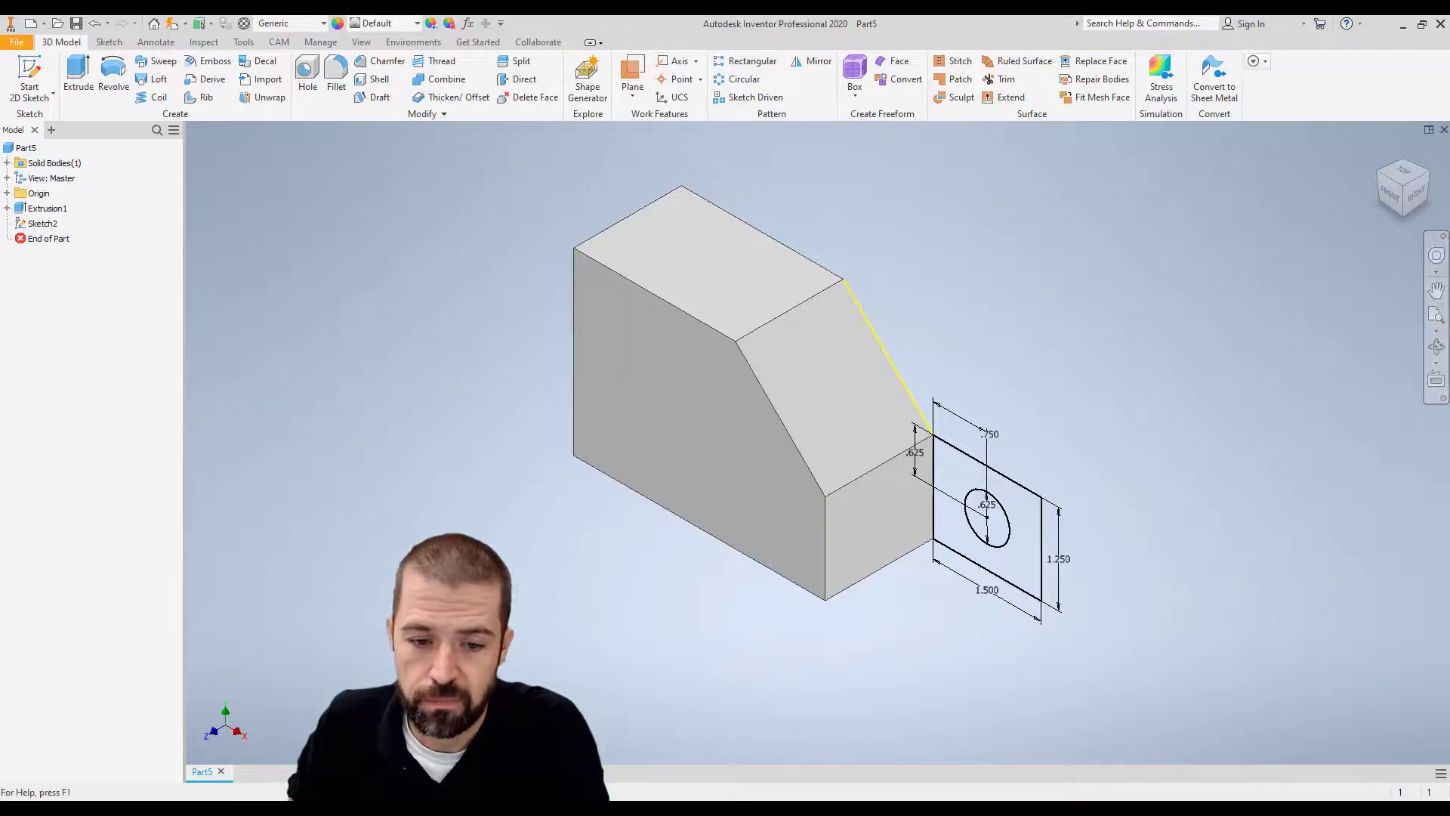
pyautogui.moveTo(467, 812)
pyautogui.click(549, 755)
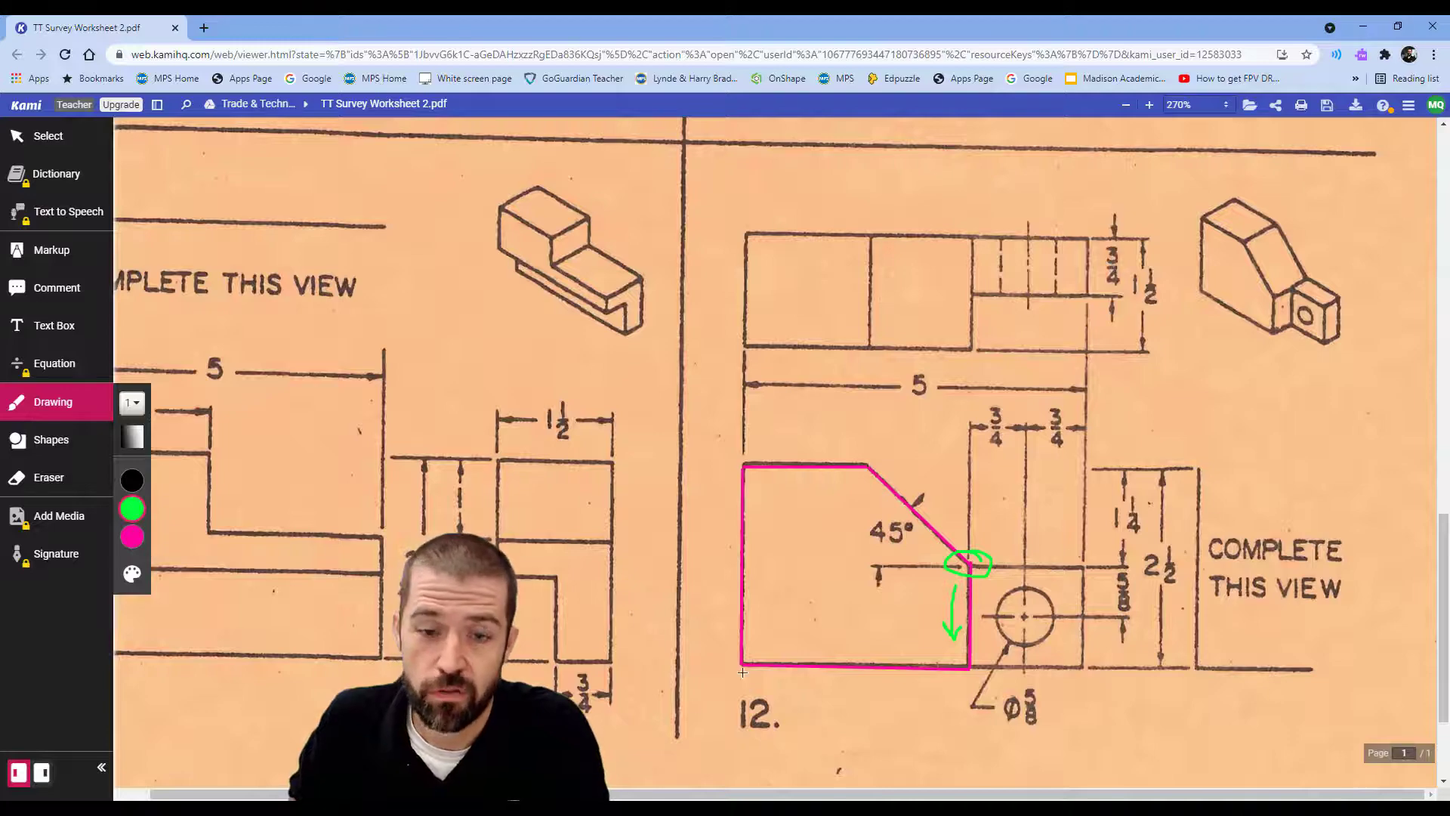
pyautogui.click(513, 811)
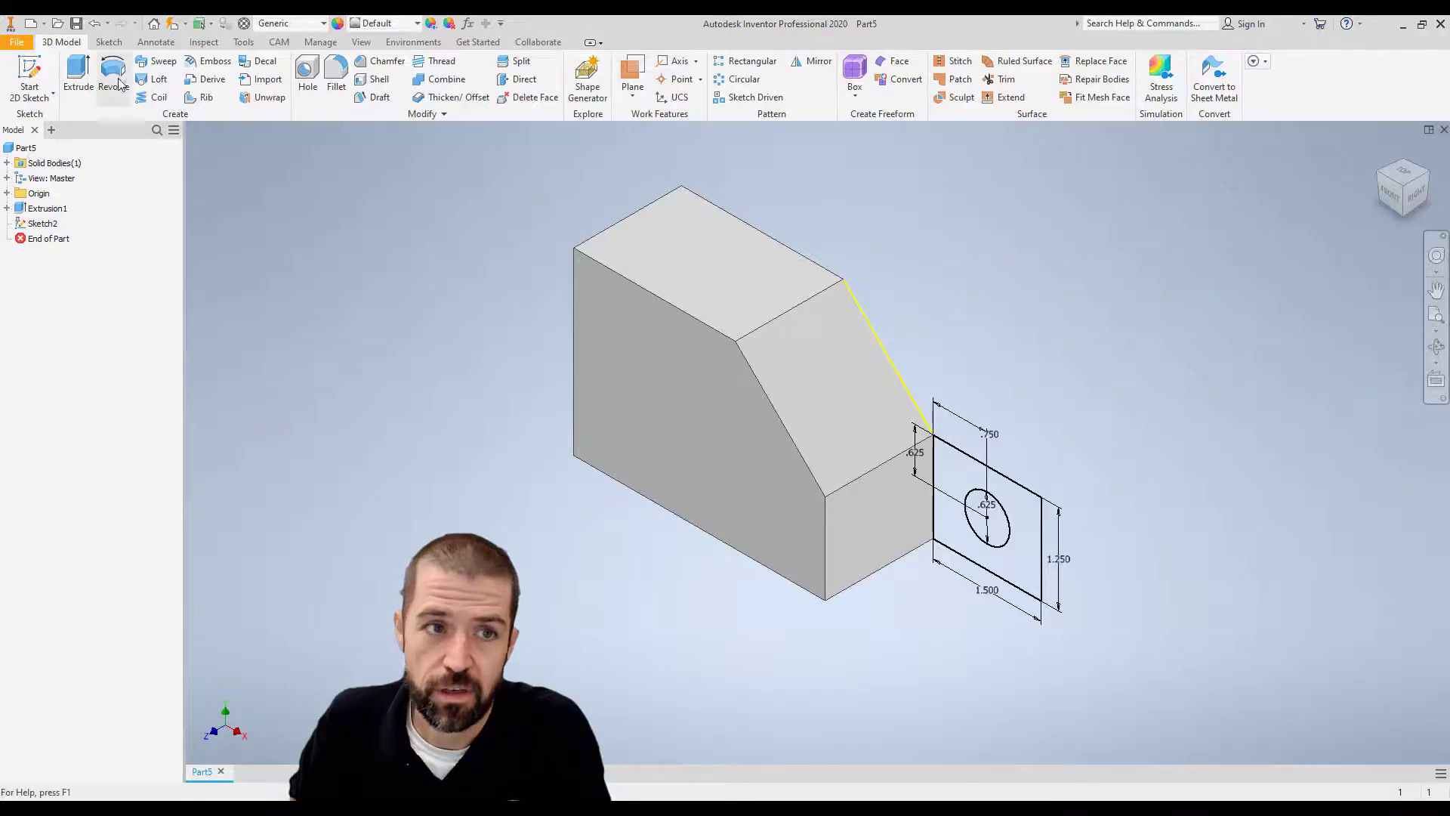
pyautogui.click(80, 74)
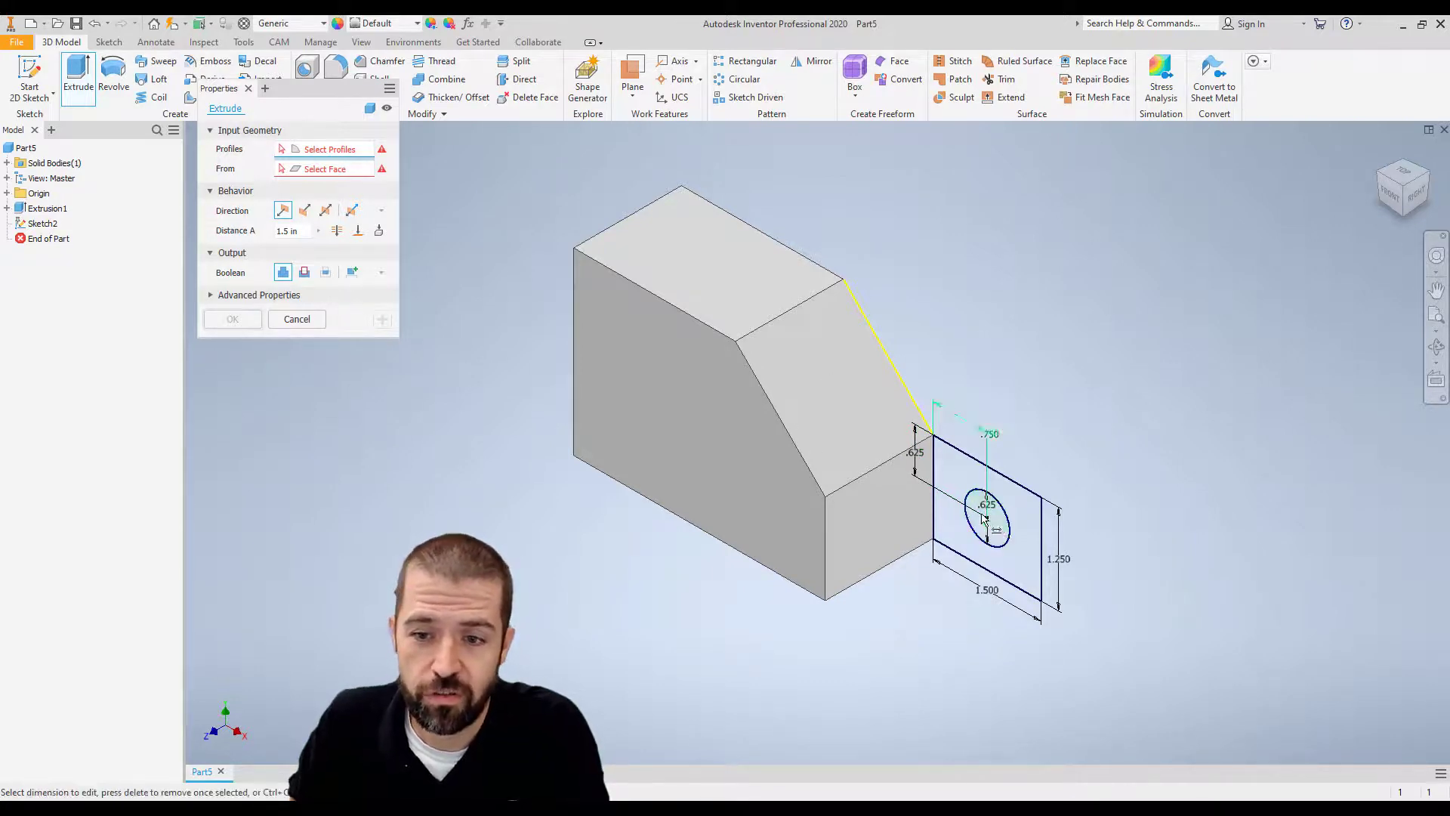
pyautogui.click(949, 482)
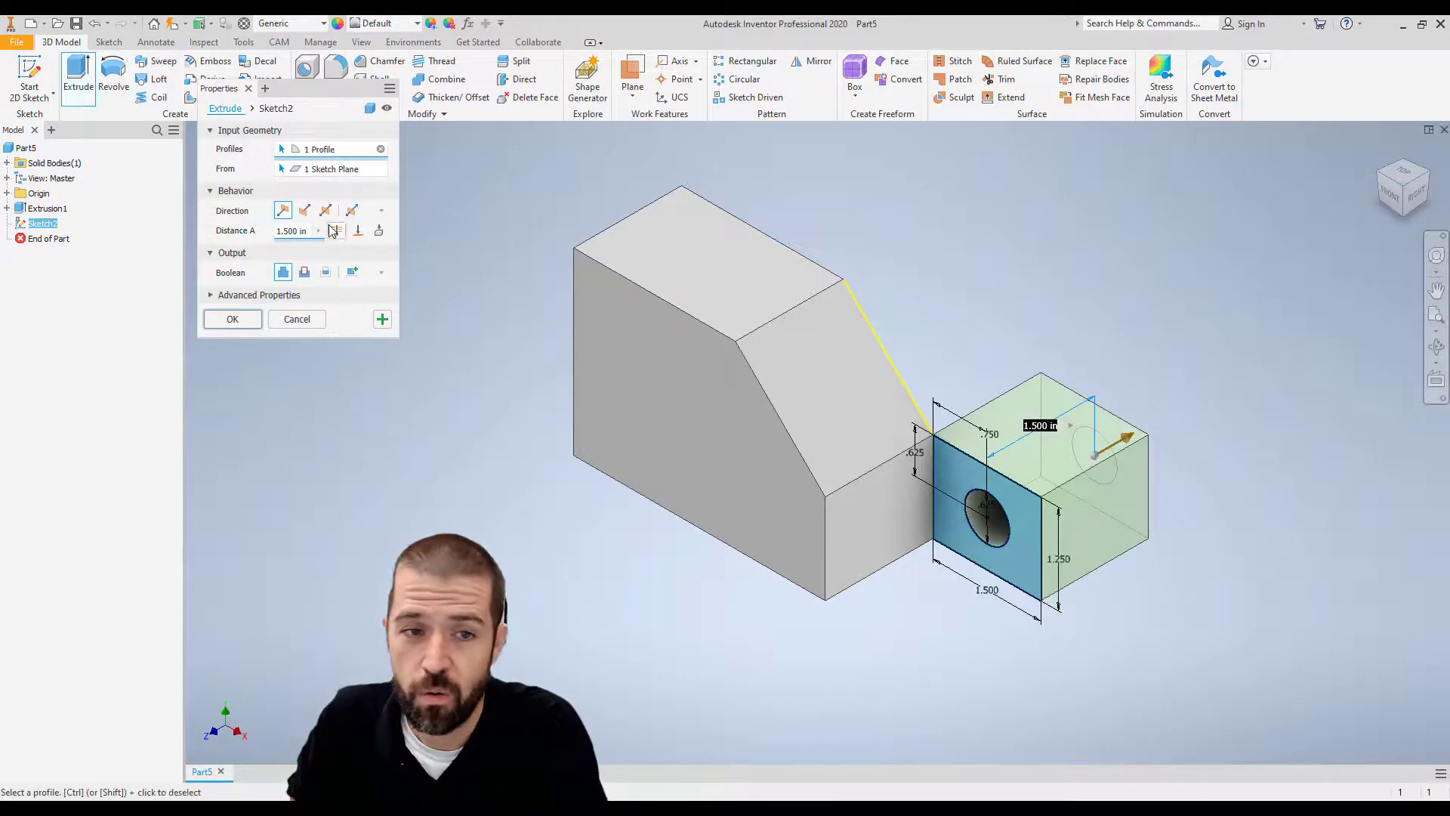
pyautogui.click(306, 212)
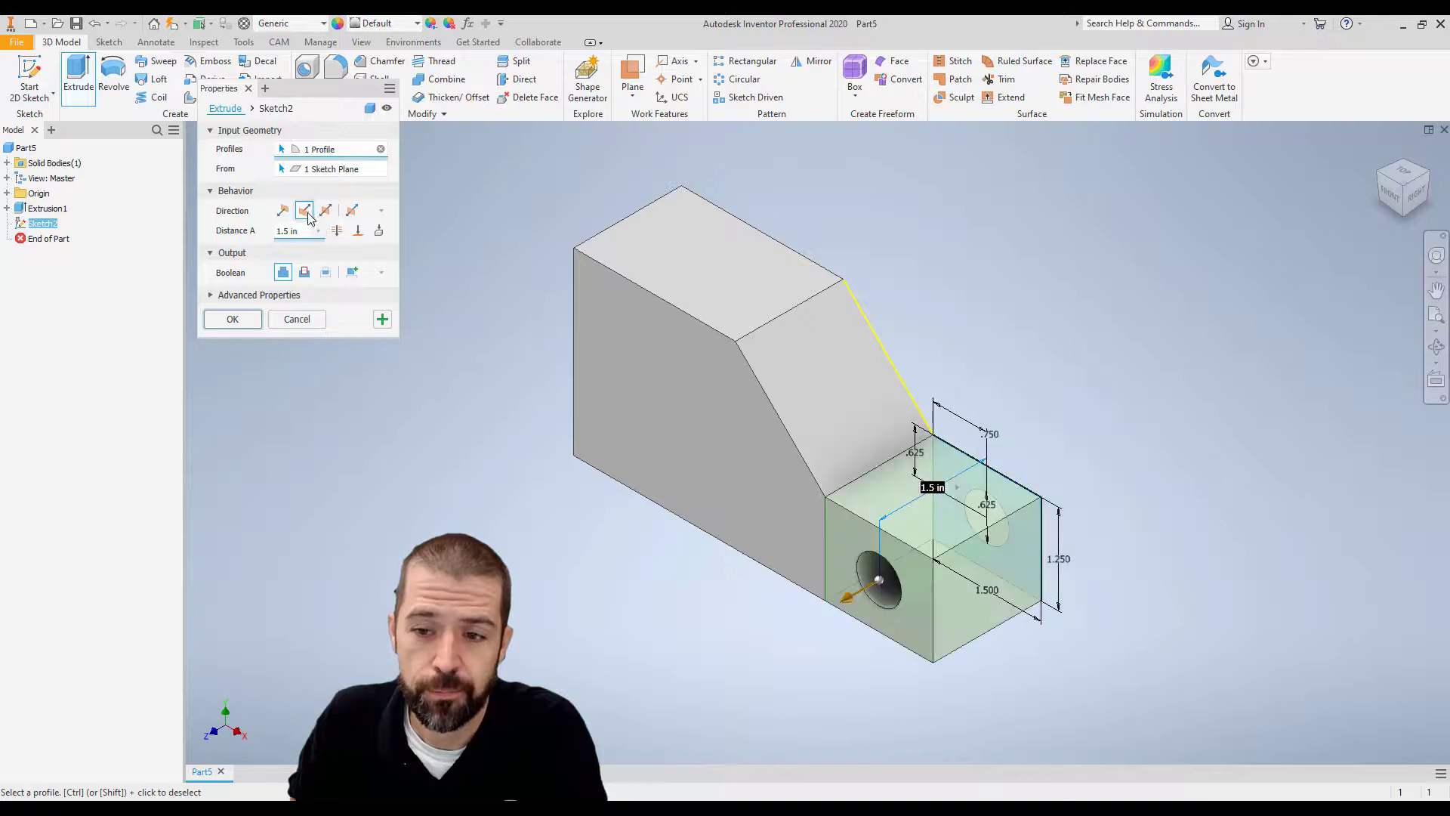
pyautogui.moveTo(304, 231); pyautogui.dragTo(259, 231)
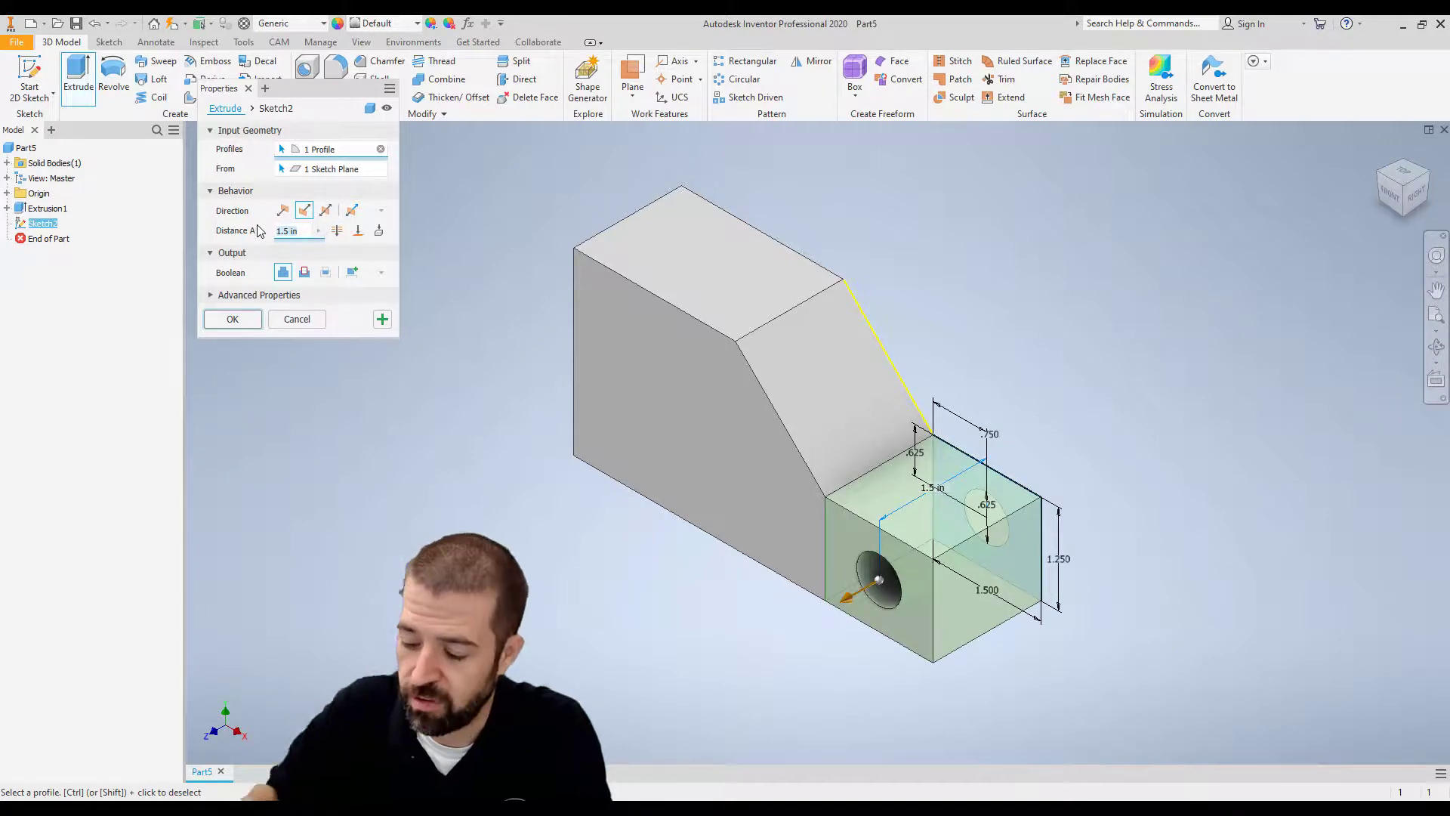
pyautogui.write('3/4')
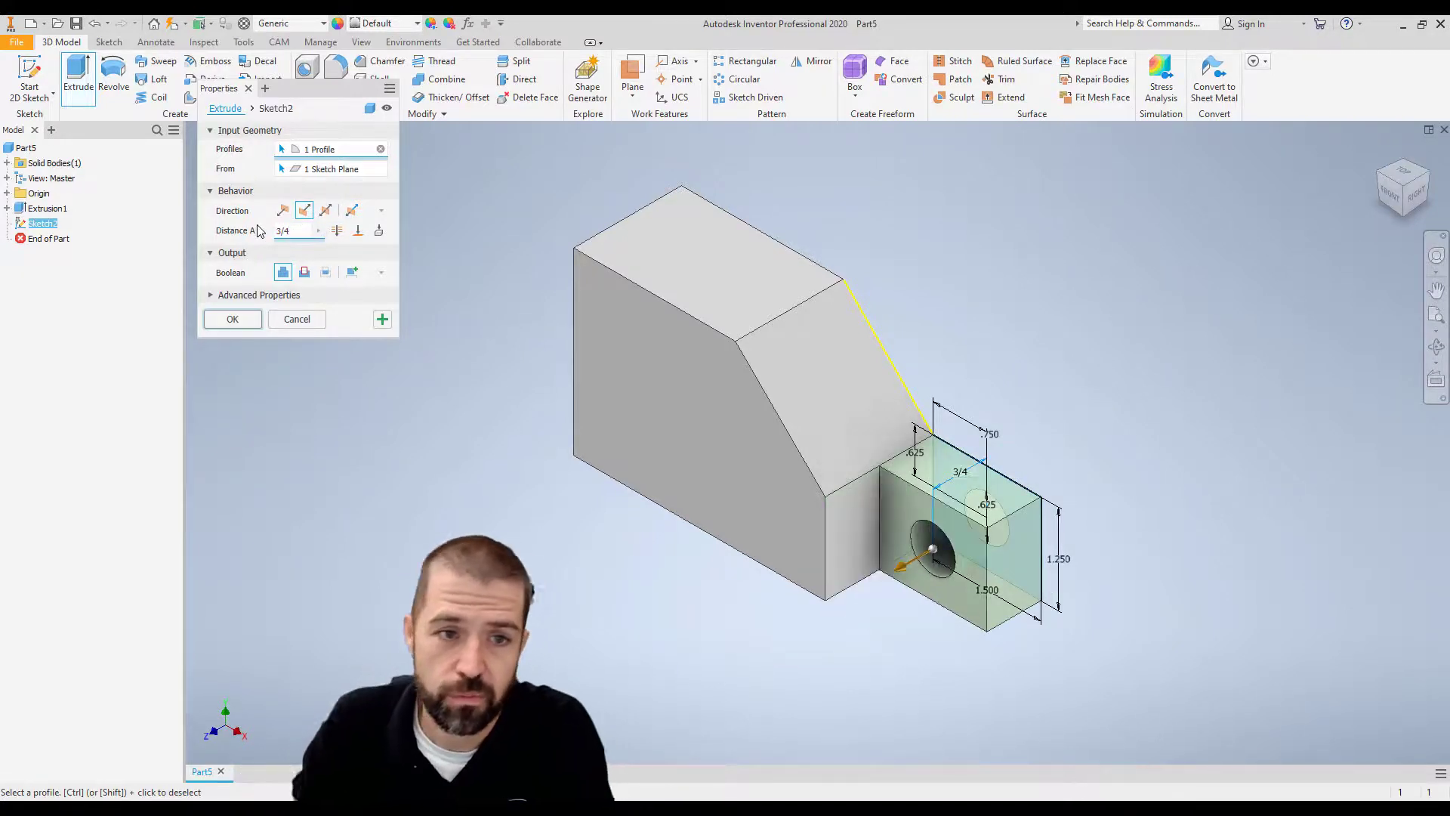
pyautogui.click(231, 320)
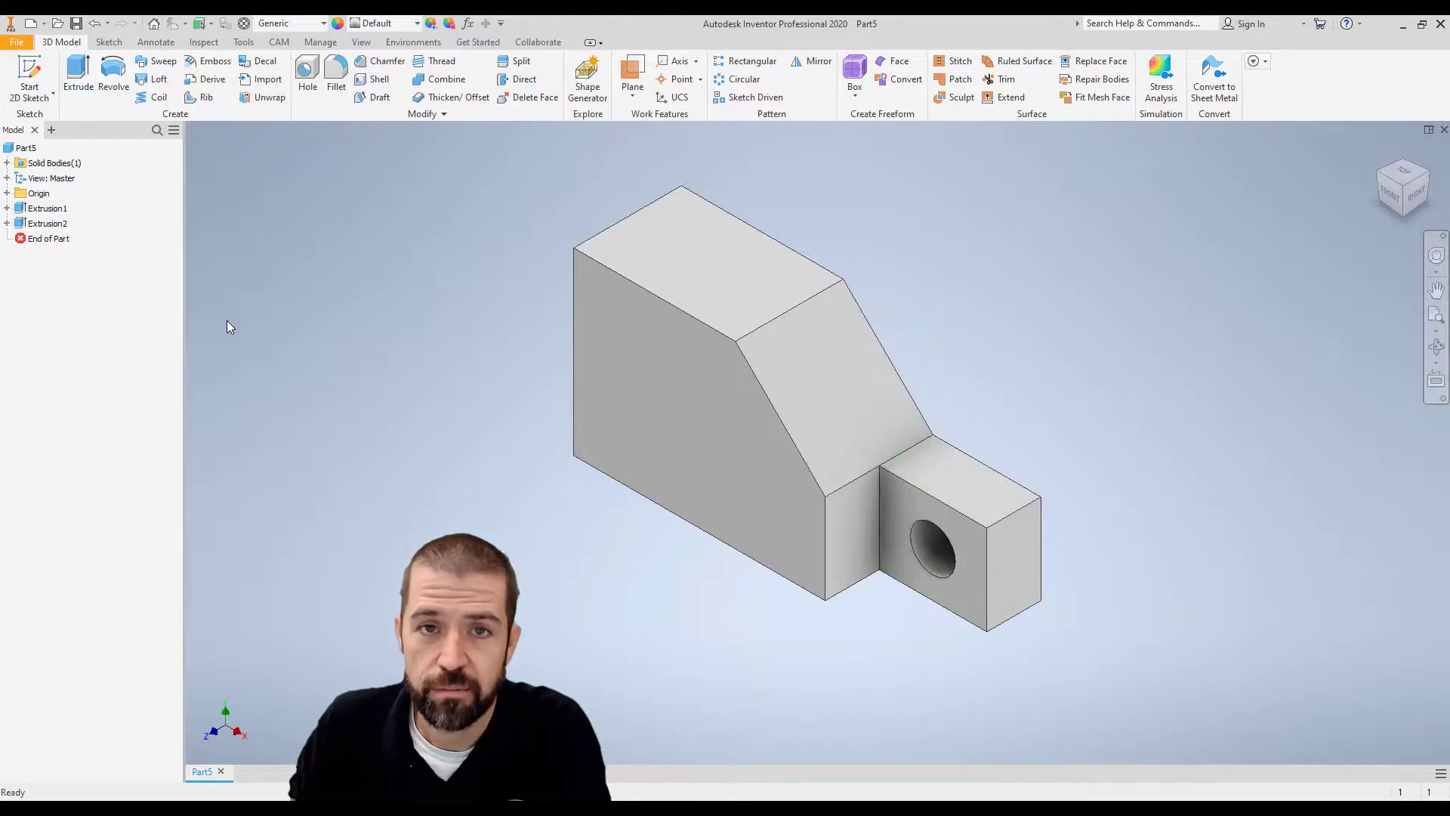
pyautogui.click(1386, 198)
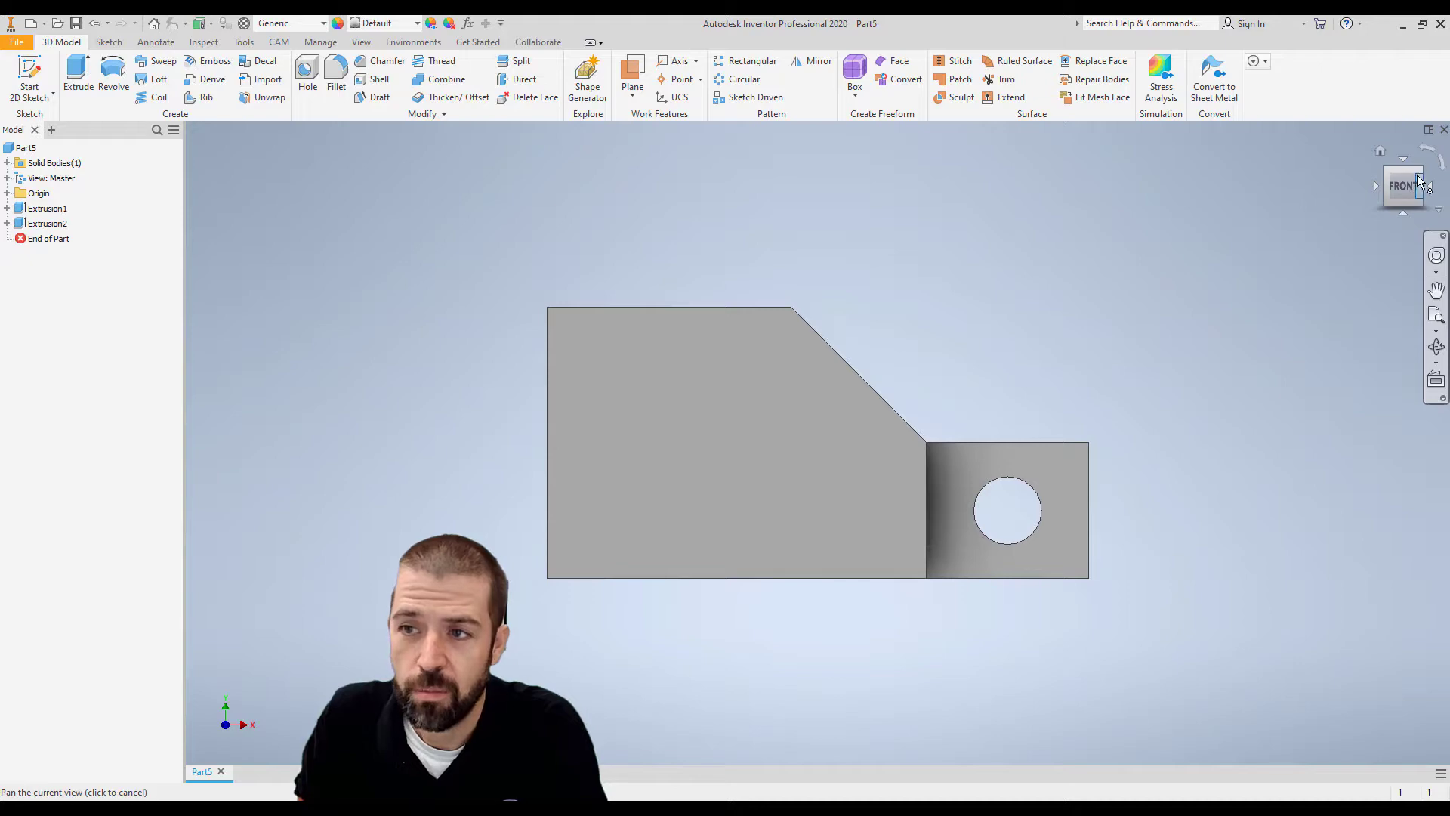
pyautogui.click(1420, 176)
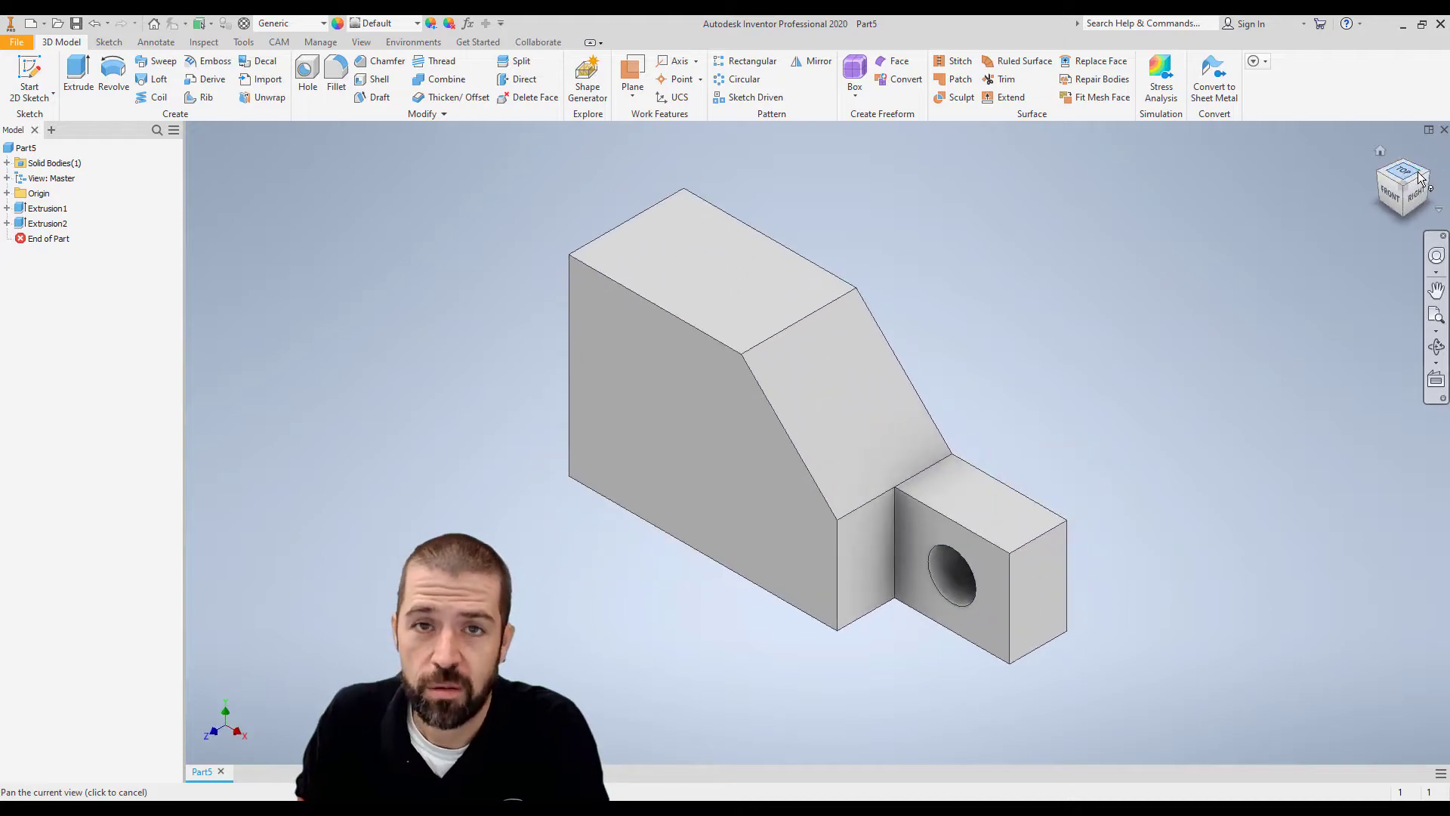